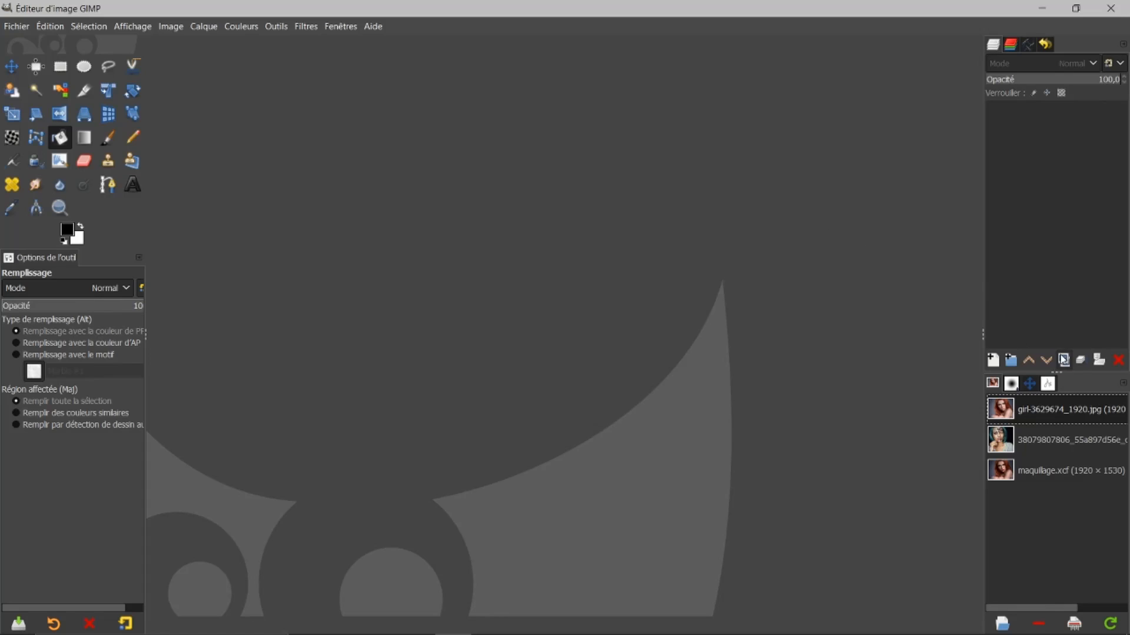
# - Open girl-3629674_1920.jpg and flip the photo horizontally
pyautogui.doubleClick(1042, 412)
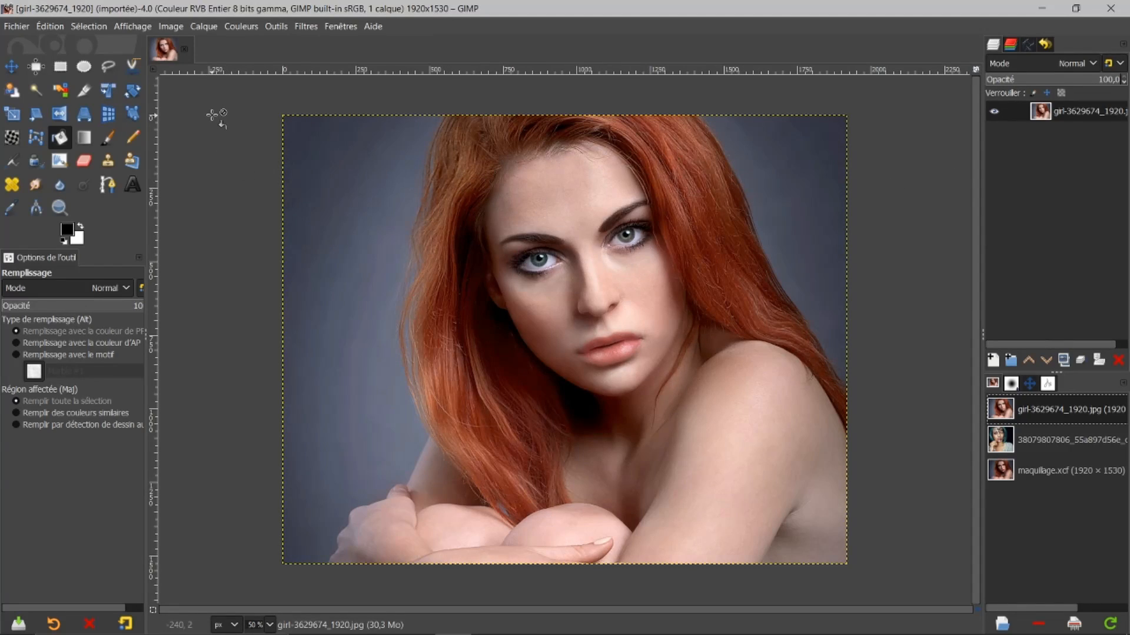
pyautogui.click(66, 115)
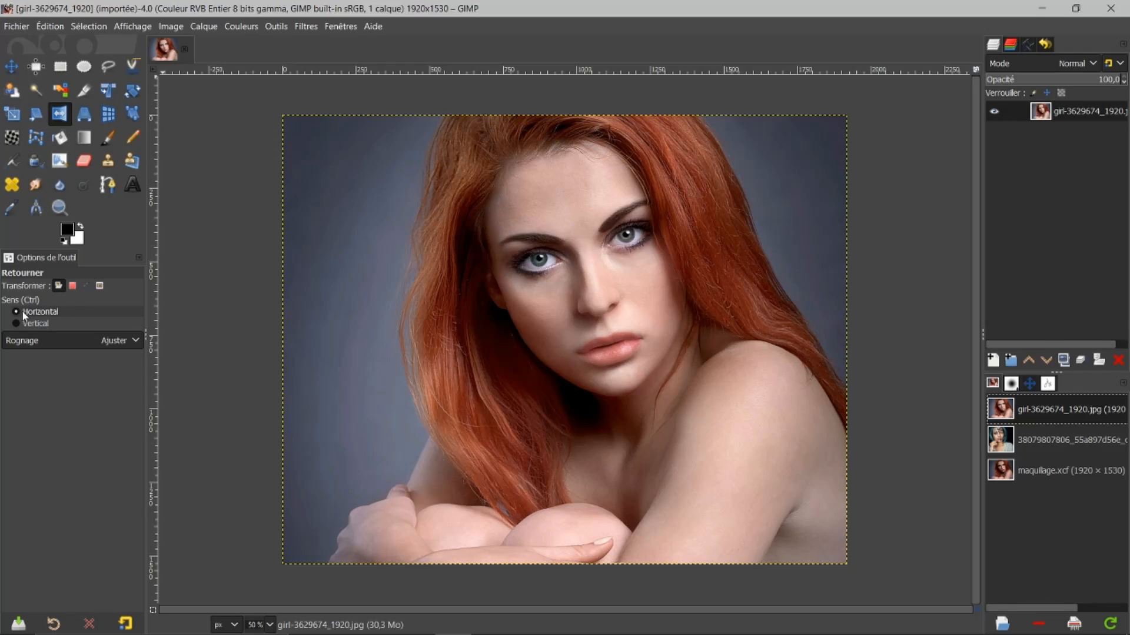
pyautogui.click(612, 353)
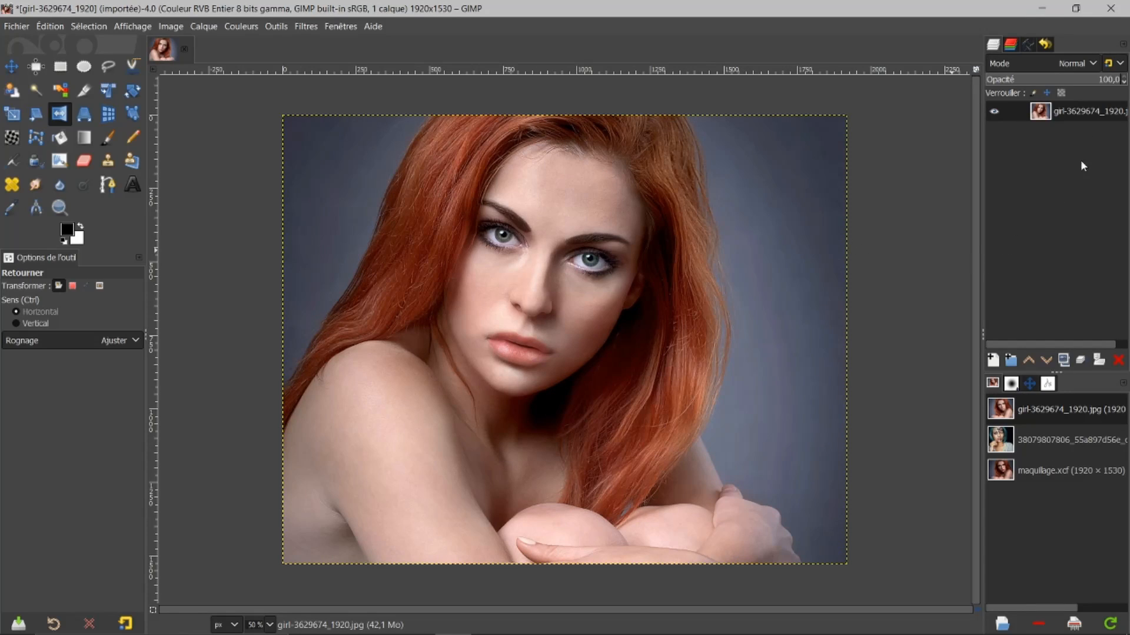
# - Duplicate the photo layer, keeping the original hidden, and add a transparent 1920 × 1530 px layer on top
pyautogui.click(1064, 361)
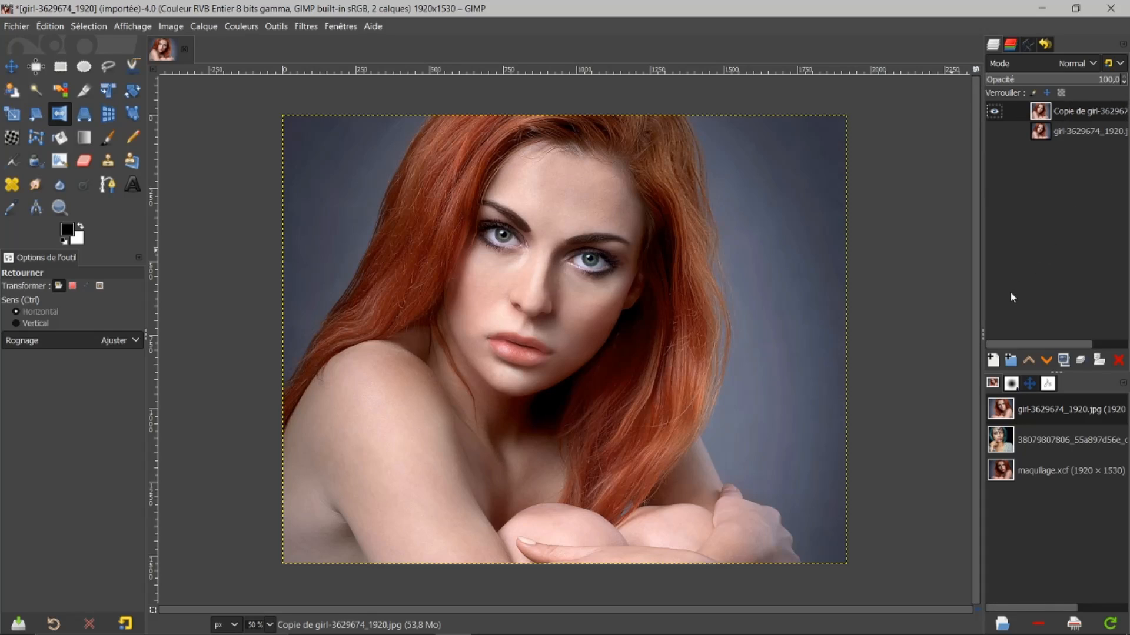
pyautogui.click(993, 361)
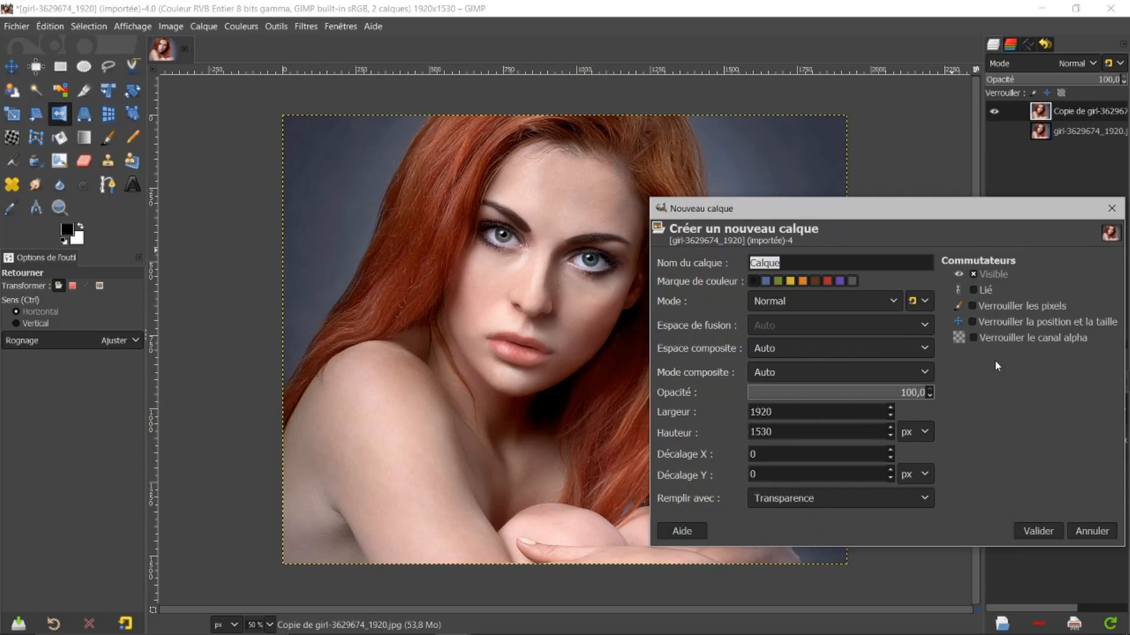
pyautogui.click(1038, 532)
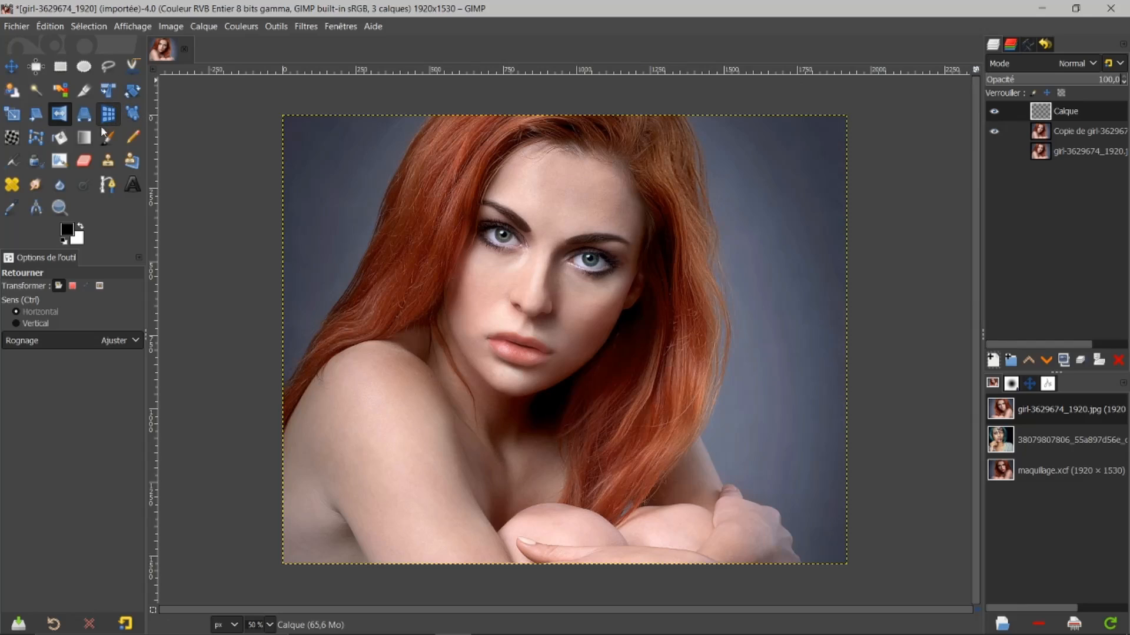
# - Fill the new layer with black and set its blend mode to Lumière douce
pyautogui.click(60, 139)
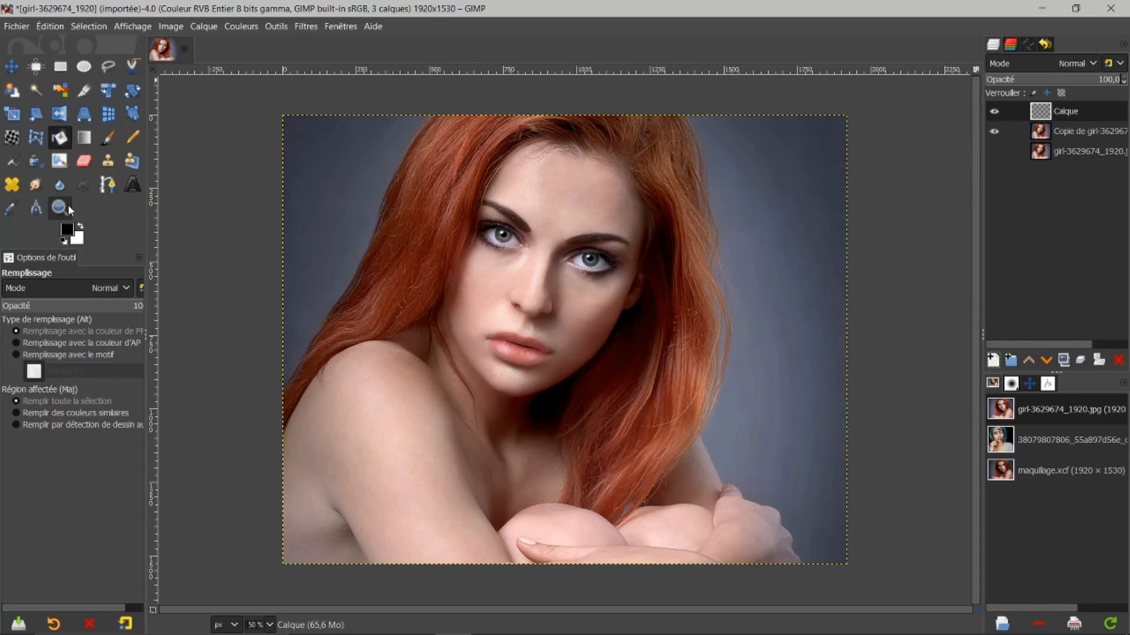
pyautogui.click(618, 215)
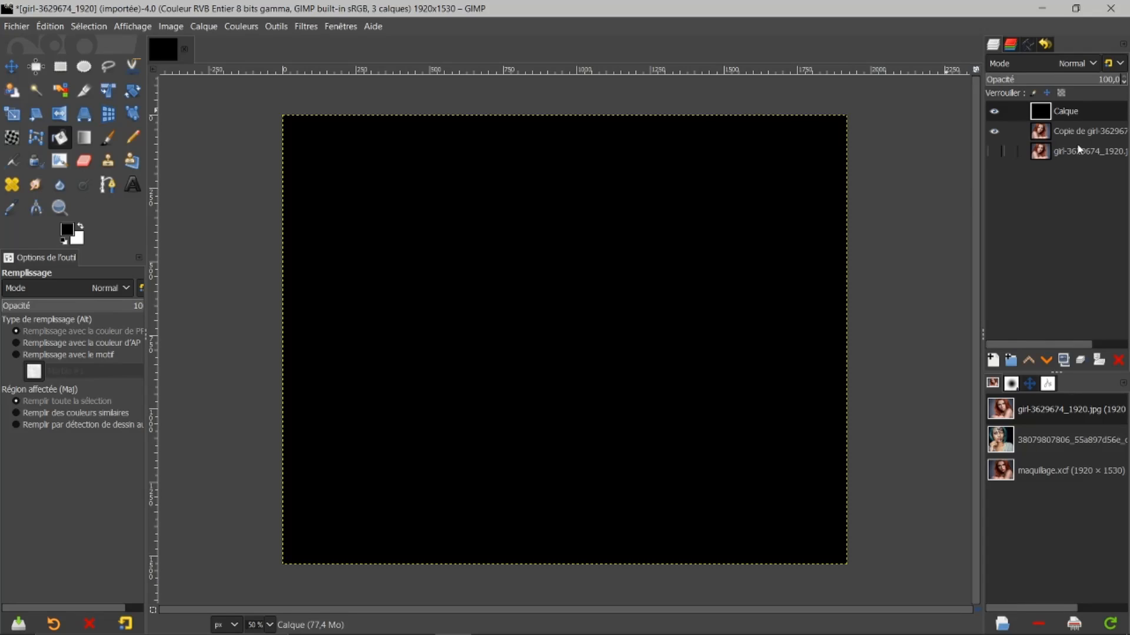
pyautogui.click(1093, 60)
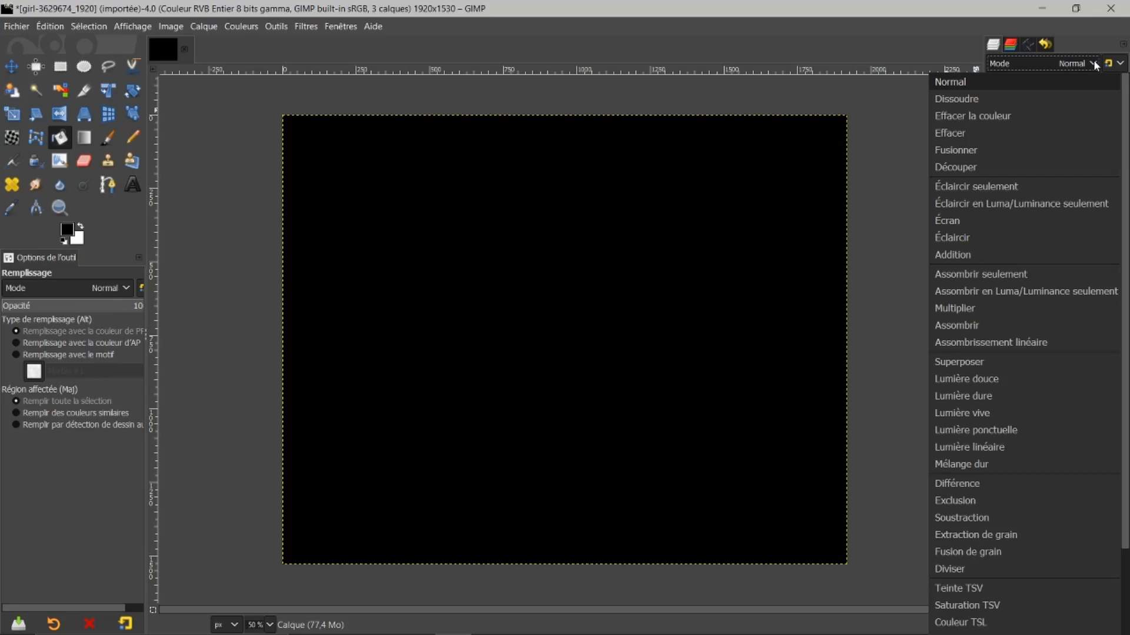
pyautogui.click(975, 380)
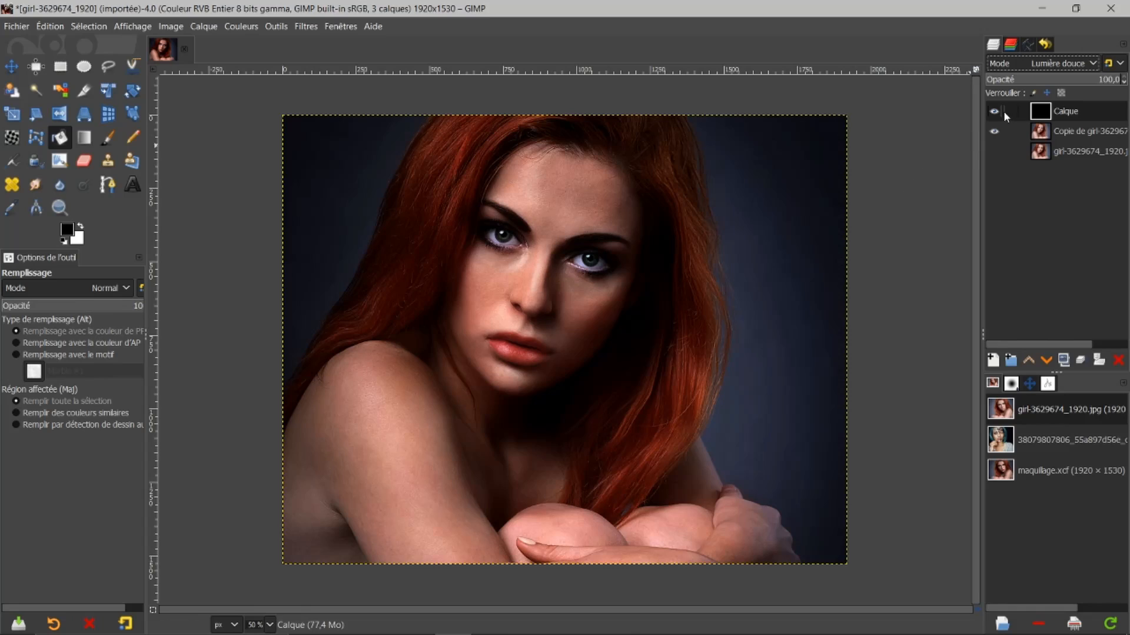
# - Lower the black layer's opacity to 50.4 and toggle its visibility to compare the darkening effect
pyautogui.click(1057, 82)
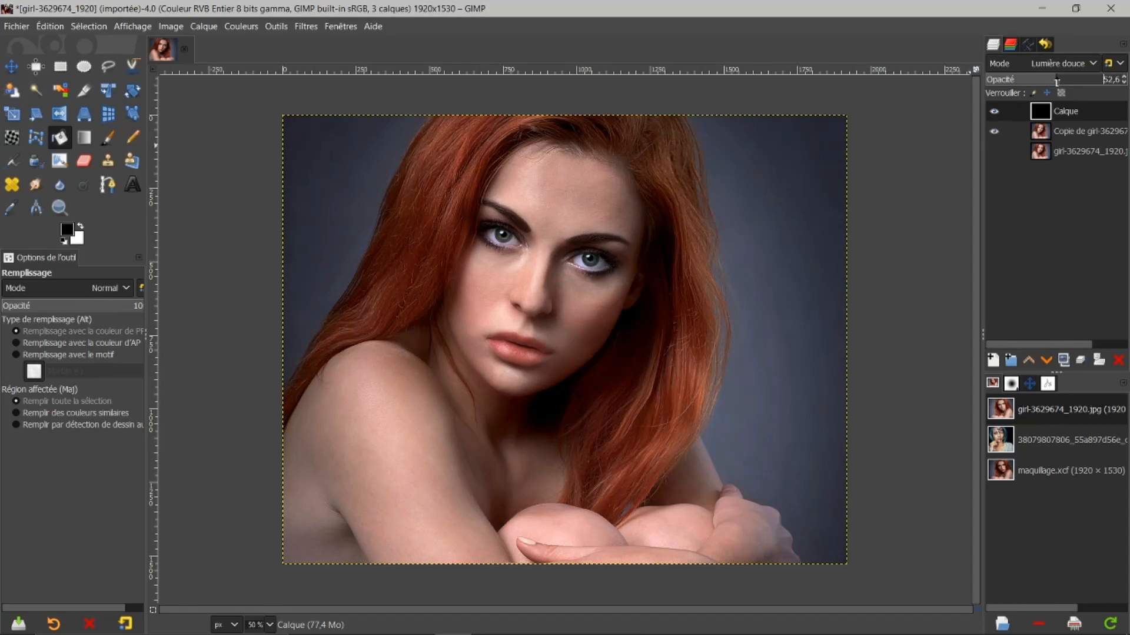
pyautogui.moveTo(1057, 83); pyautogui.dragTo(1056, 83)
pyautogui.moveTo(1058, 80)
pyautogui.mouseDown()
pyautogui.moveTo(1039, 82)
pyautogui.moveTo(1068, 88)
pyautogui.moveTo(1053, 87)
pyautogui.mouseUp()
pyautogui.click(995, 112)
pyautogui.click(995, 113)
# - Add another transparent 1920 × 1530 px layer and set its blend mode to Couleur TSL
pyautogui.click(994, 363)
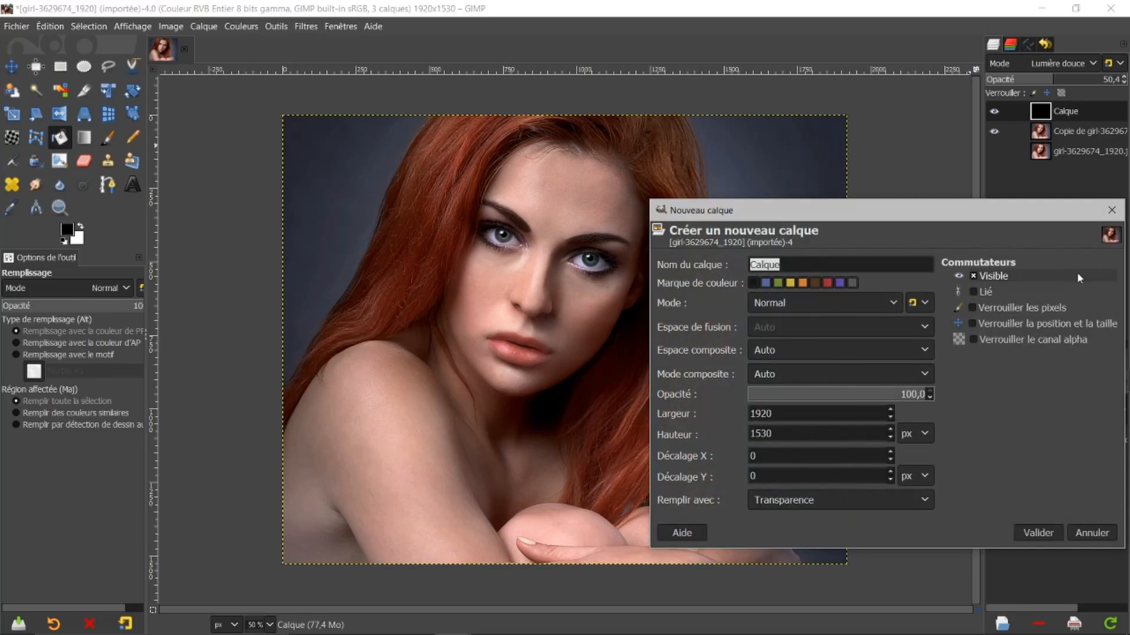
pyautogui.click(1028, 533)
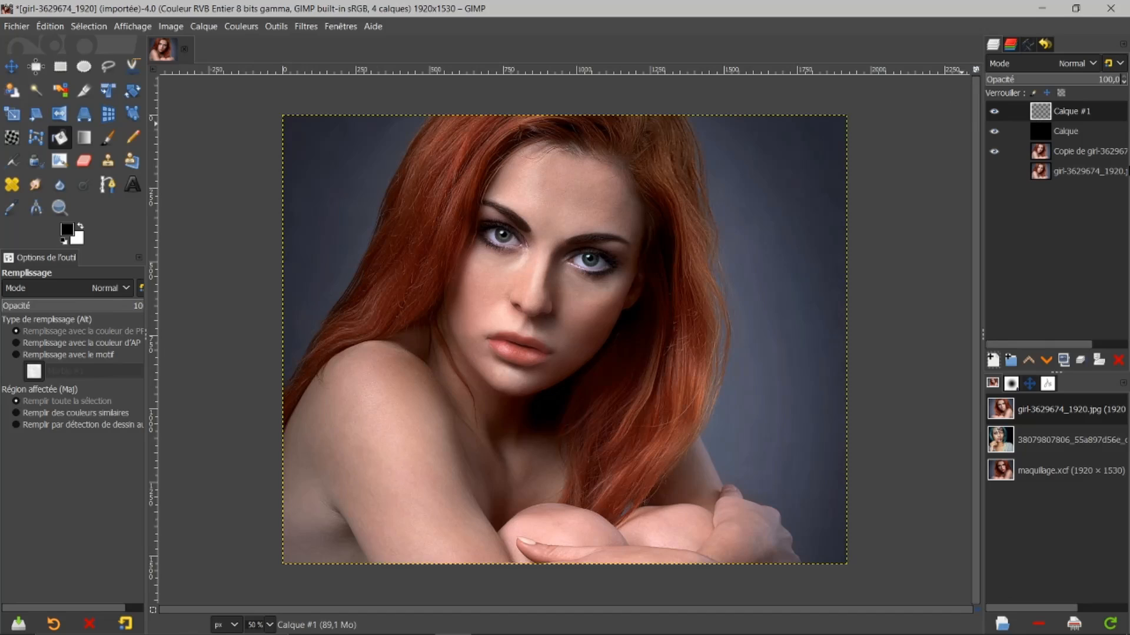
pyautogui.click(1093, 64)
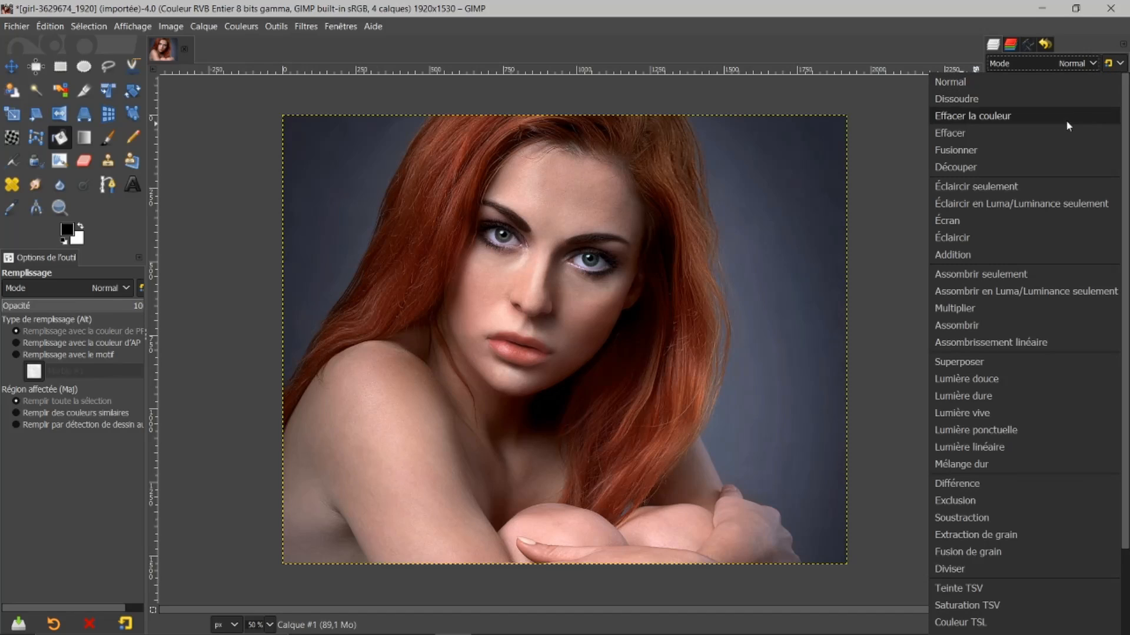
pyautogui.scroll(-2, 972, 517)
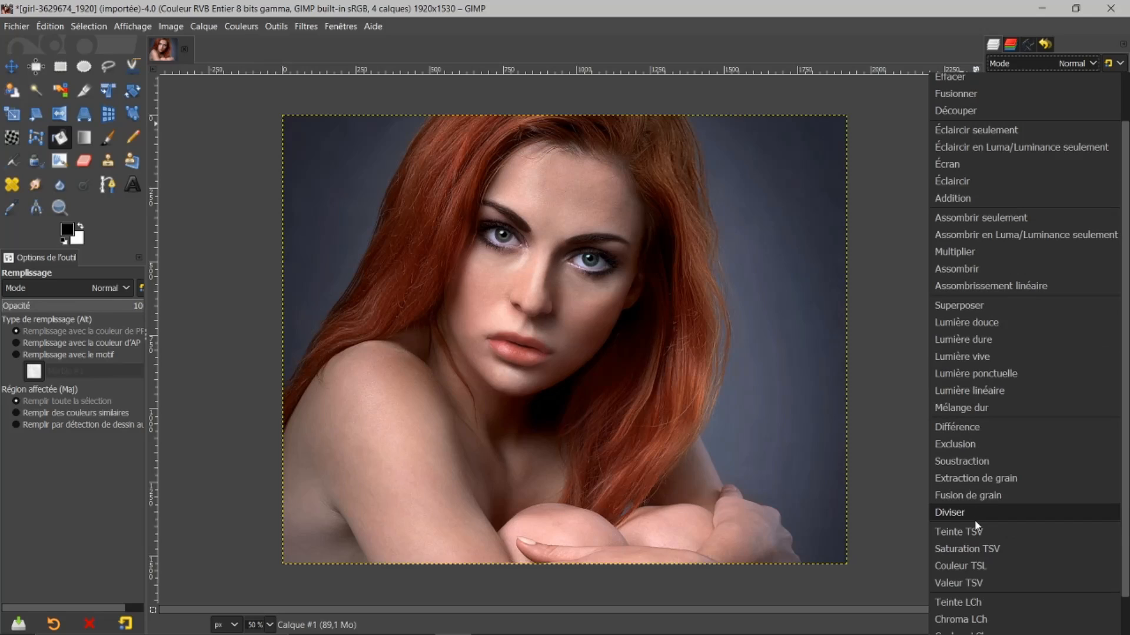
pyautogui.click(974, 569)
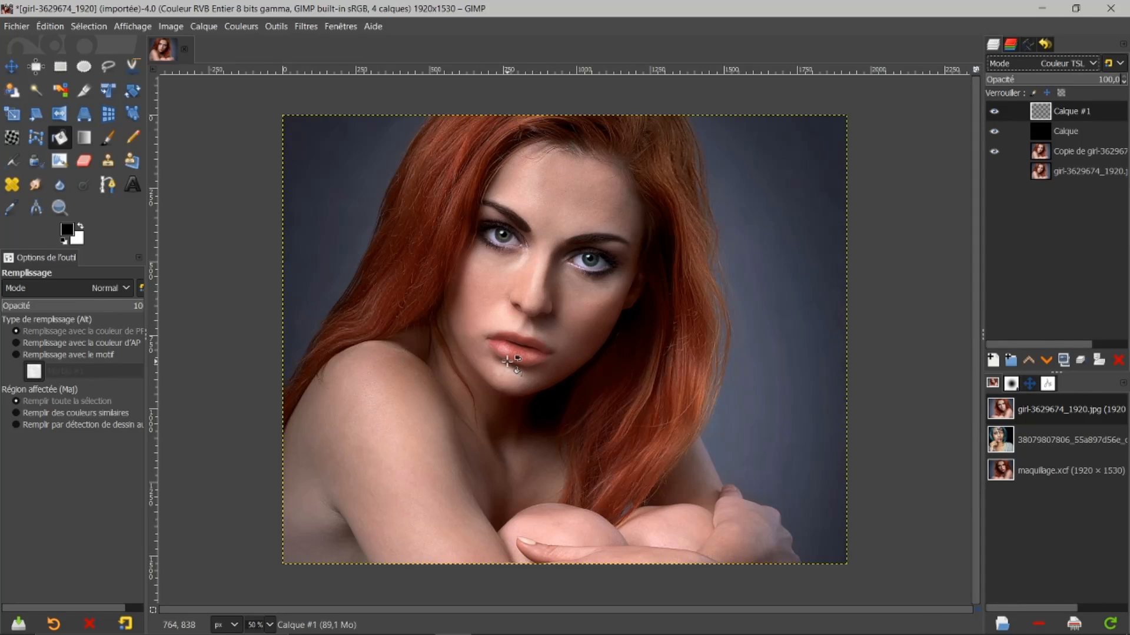
# - Paint the middle of the lips in red ff0000 using the Paintbrush with 2. Hardness 050 at size 51
pyautogui.scroll(1, 506, 362)
pyautogui.scroll(1, 509, 363)
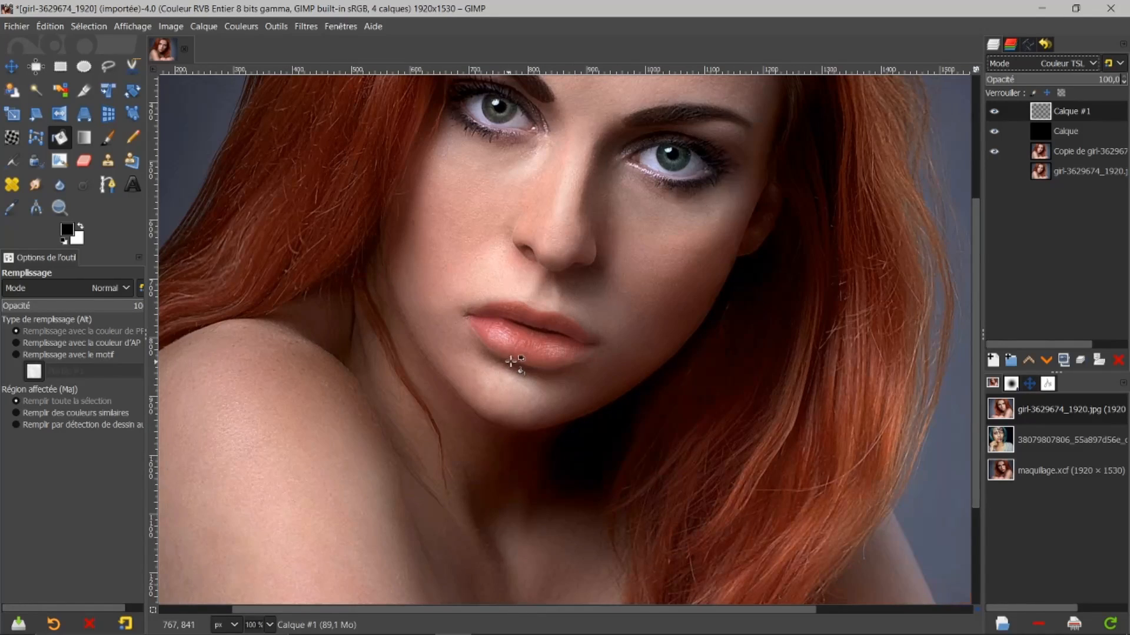
pyautogui.scroll(1, 512, 360)
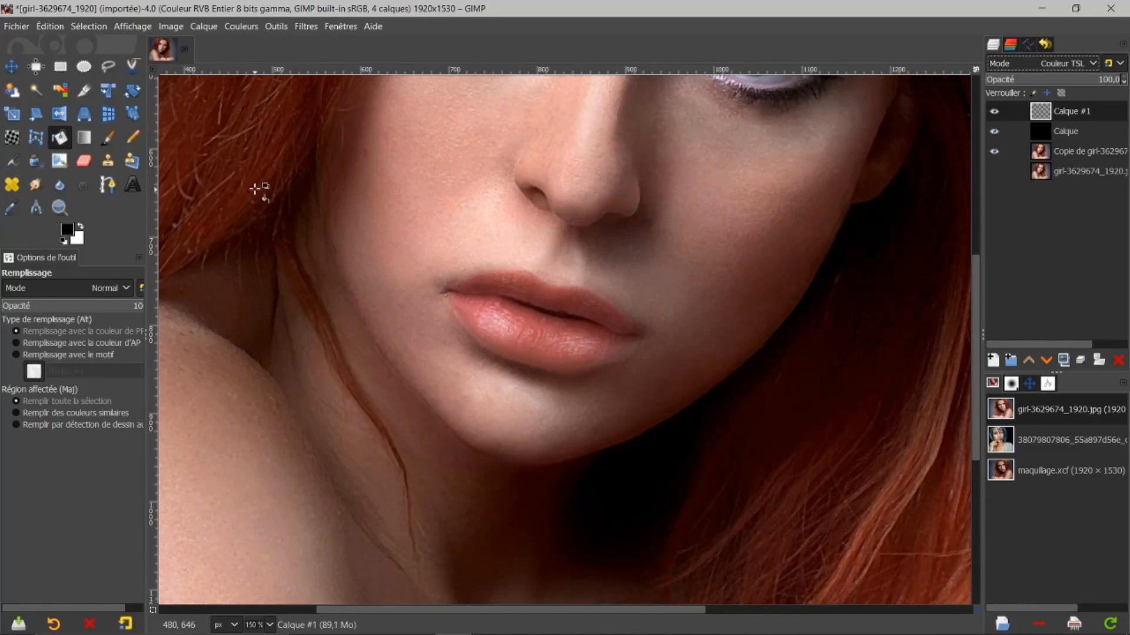
pyautogui.click(108, 140)
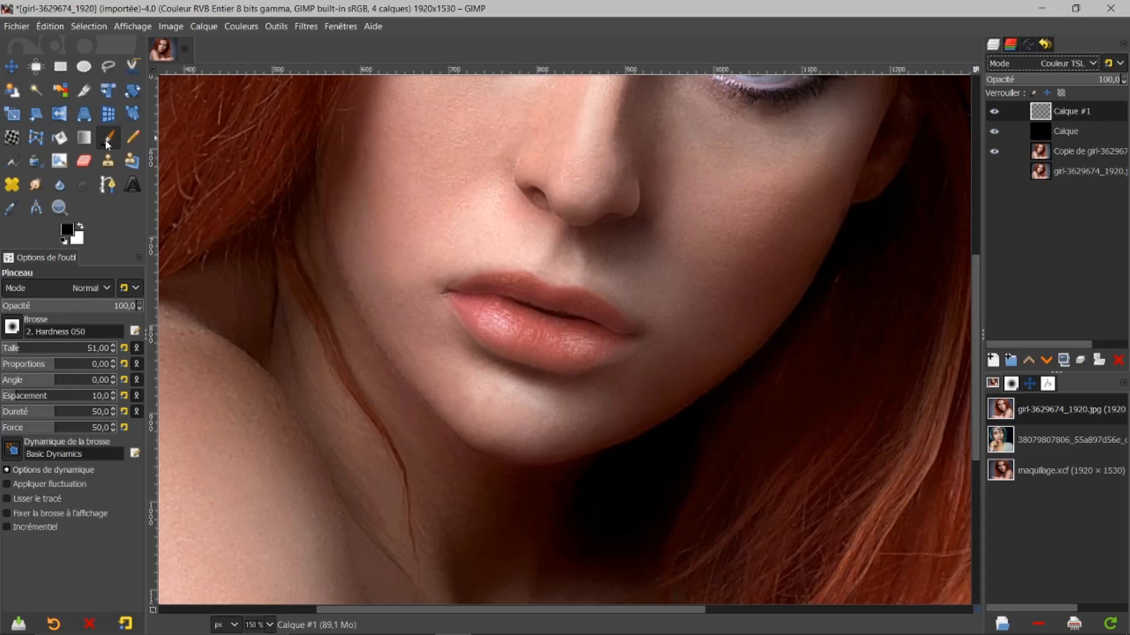
pyautogui.click(68, 230)
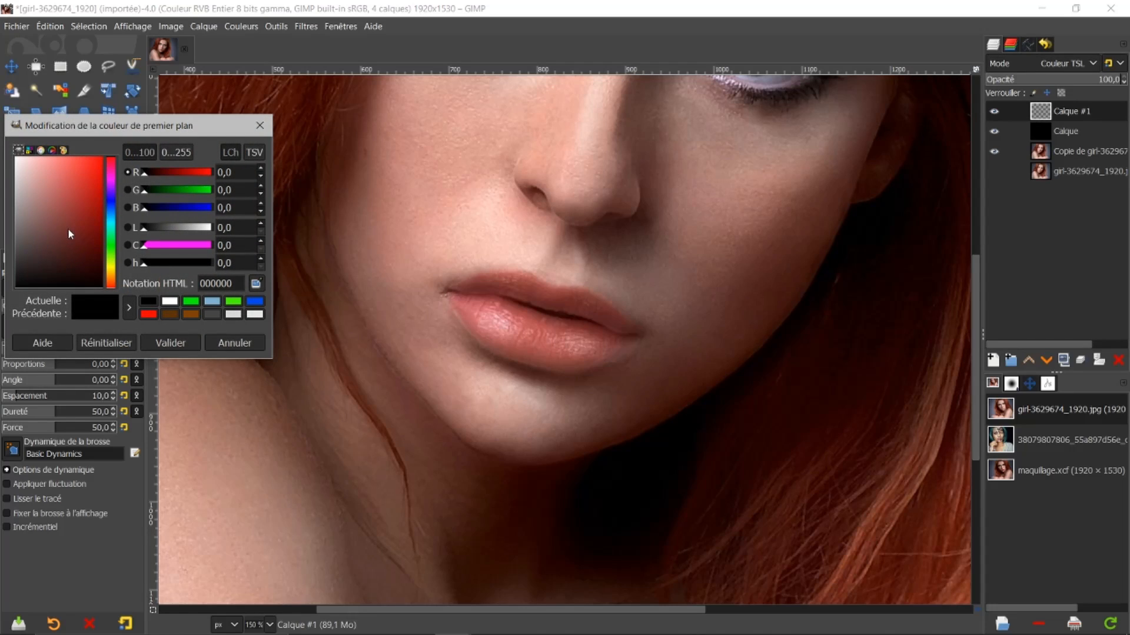
pyautogui.click(146, 314)
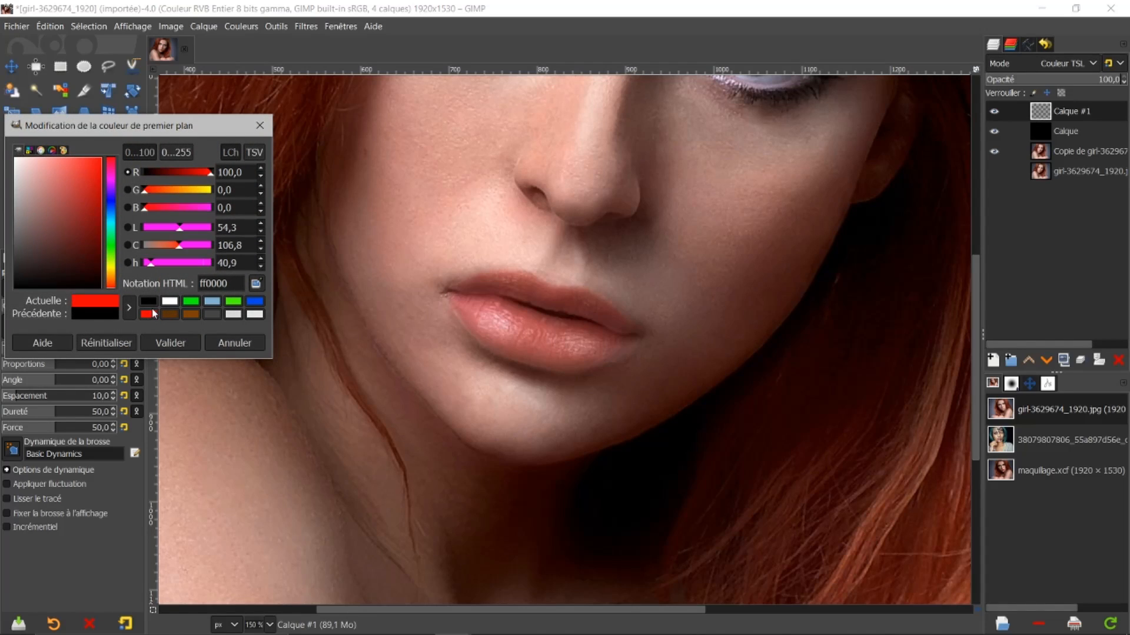
pyautogui.click(167, 341)
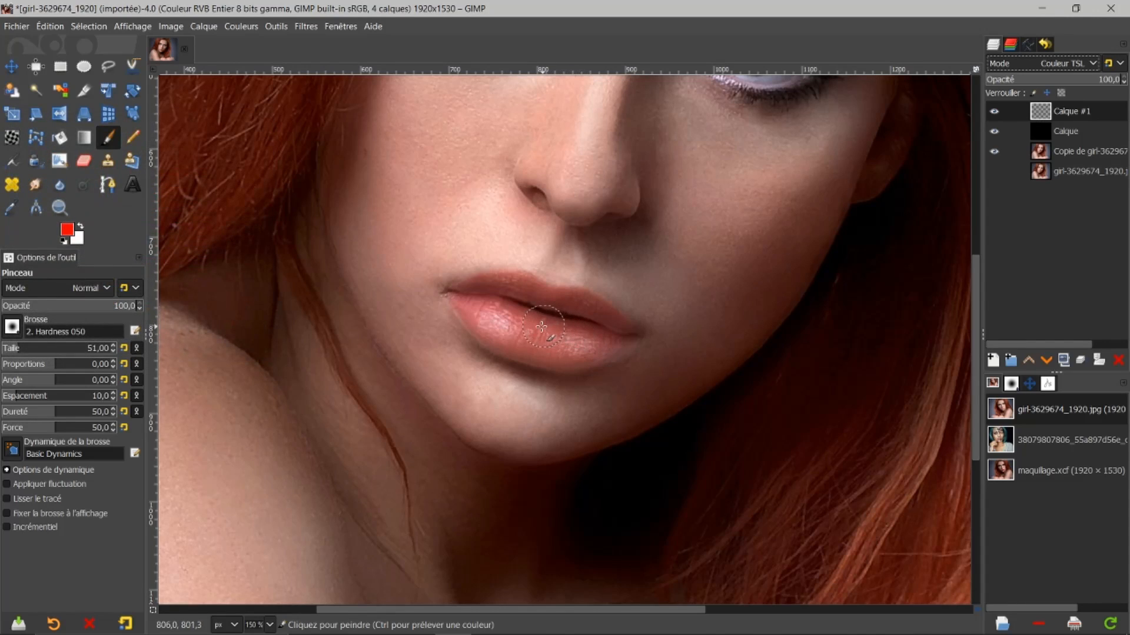
pyautogui.click(509, 334)
pyautogui.moveTo(510, 334)
pyautogui.mouseDown()
pyautogui.moveTo(525, 342)
pyautogui.moveTo(520, 327)
pyautogui.moveTo(533, 322)
pyautogui.moveTo(517, 307)
pyautogui.moveTo(530, 299)
pyautogui.moveTo(579, 312)
pyautogui.moveTo(550, 335)
pyautogui.moveTo(567, 344)
pyautogui.moveTo(591, 347)
pyautogui.moveTo(586, 323)
pyautogui.mouseUp()
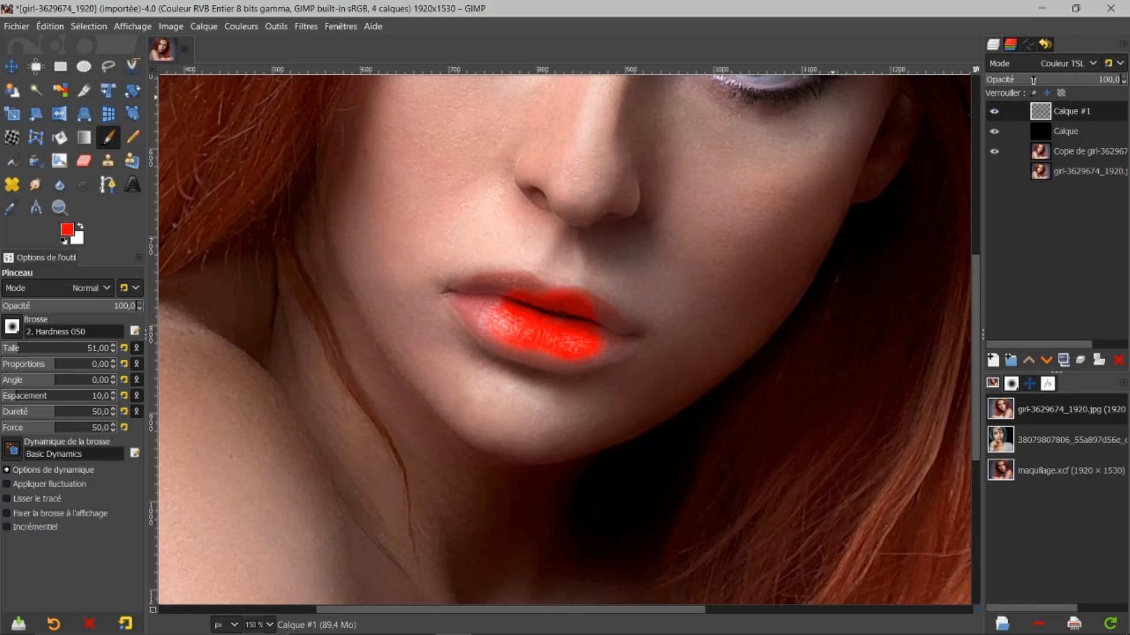
# - Lower the lip color layer's opacity to 35.7 and toggle its visibility to compare
pyautogui.moveTo(1055, 79); pyautogui.dragTo(1034, 79)
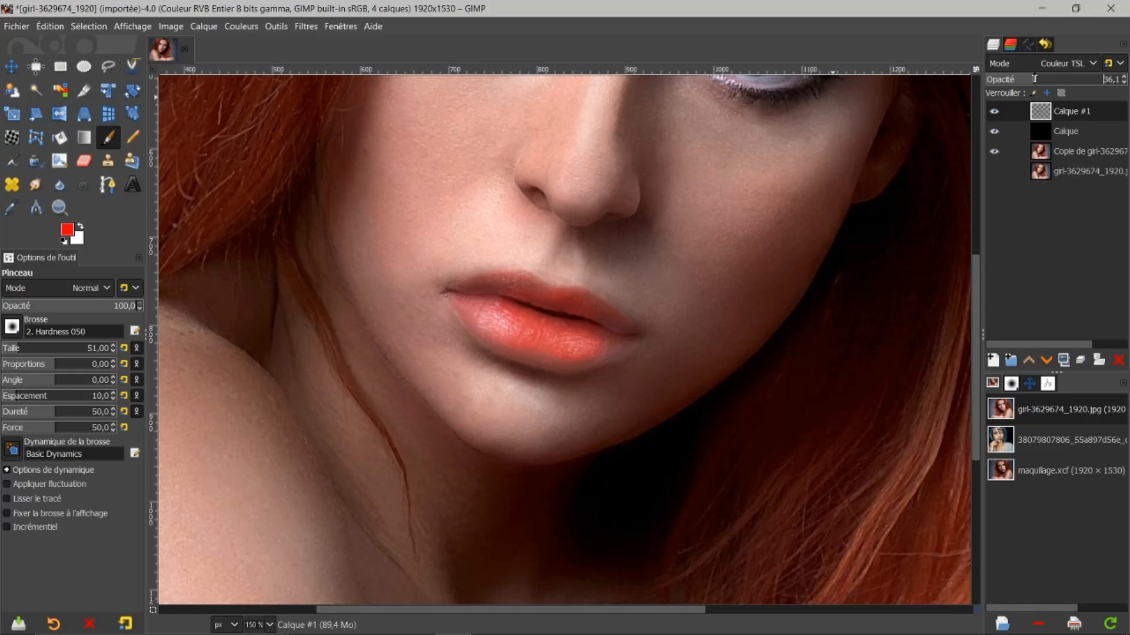
pyautogui.click(993, 112)
pyautogui.click(994, 111)
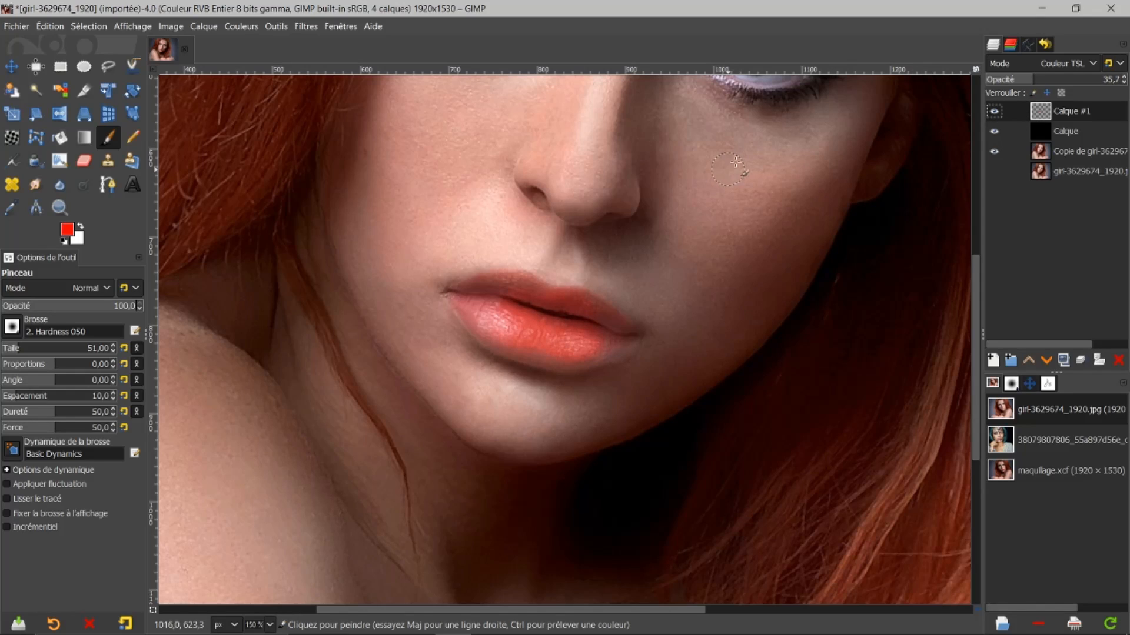
# - Paint the remaining parts of both lips red out to the corners and edges
pyautogui.moveTo(486, 308)
pyautogui.mouseDown()
pyautogui.moveTo(490, 297)
pyautogui.moveTo(479, 313)
pyautogui.moveTo(471, 307)
pyautogui.moveTo(535, 359)
pyautogui.moveTo(484, 327)
pyautogui.moveTo(625, 345)
pyautogui.moveTo(615, 343)
pyautogui.moveTo(608, 362)
pyautogui.moveTo(575, 357)
pyautogui.mouseUp()
pyautogui.moveTo(549, 355)
pyautogui.mouseDown()
pyautogui.moveTo(563, 363)
pyautogui.moveTo(624, 340)
pyautogui.moveTo(527, 297)
pyautogui.moveTo(524, 332)
pyautogui.moveTo(526, 301)
pyautogui.moveTo(453, 292)
pyautogui.moveTo(519, 301)
pyautogui.moveTo(594, 339)
pyautogui.moveTo(613, 330)
pyautogui.moveTo(622, 349)
pyautogui.moveTo(607, 352)
pyautogui.moveTo(621, 348)
pyautogui.mouseUp()
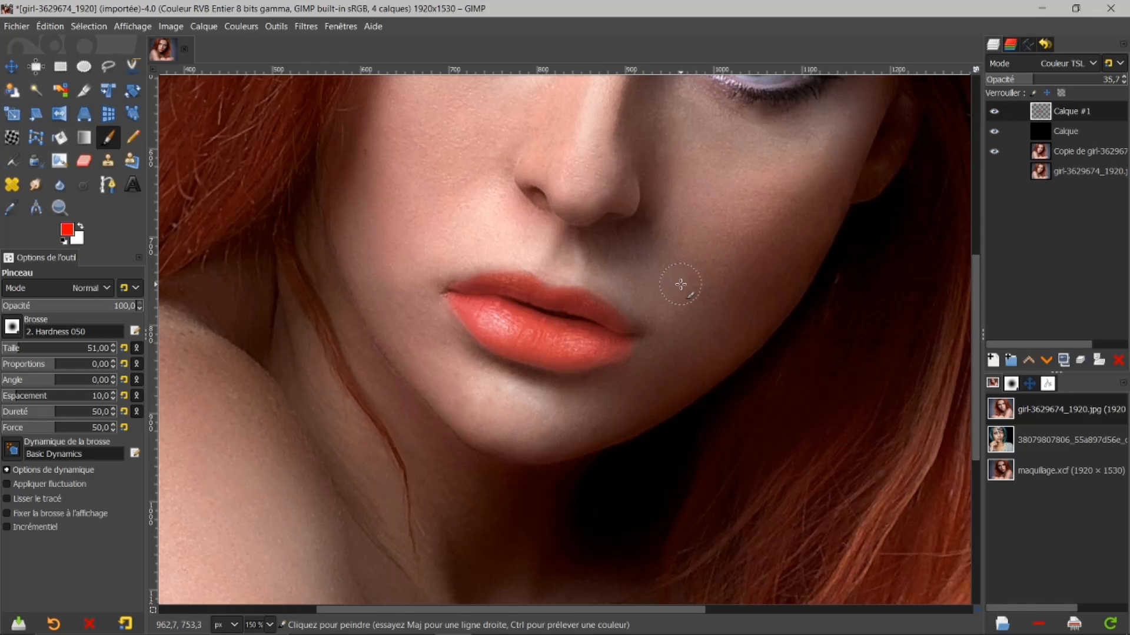
# - Reduce the lip color layer's opacity to 22.2, toggling its visibility to judge the effect on the face
pyautogui.keyDown('ctrl'); pyautogui.scroll(-1, 668, 294); pyautogui.keyUp('ctrl')
pyautogui.keyDown('ctrl'); pyautogui.scroll(-1, 670, 288); pyautogui.keyUp('ctrl')
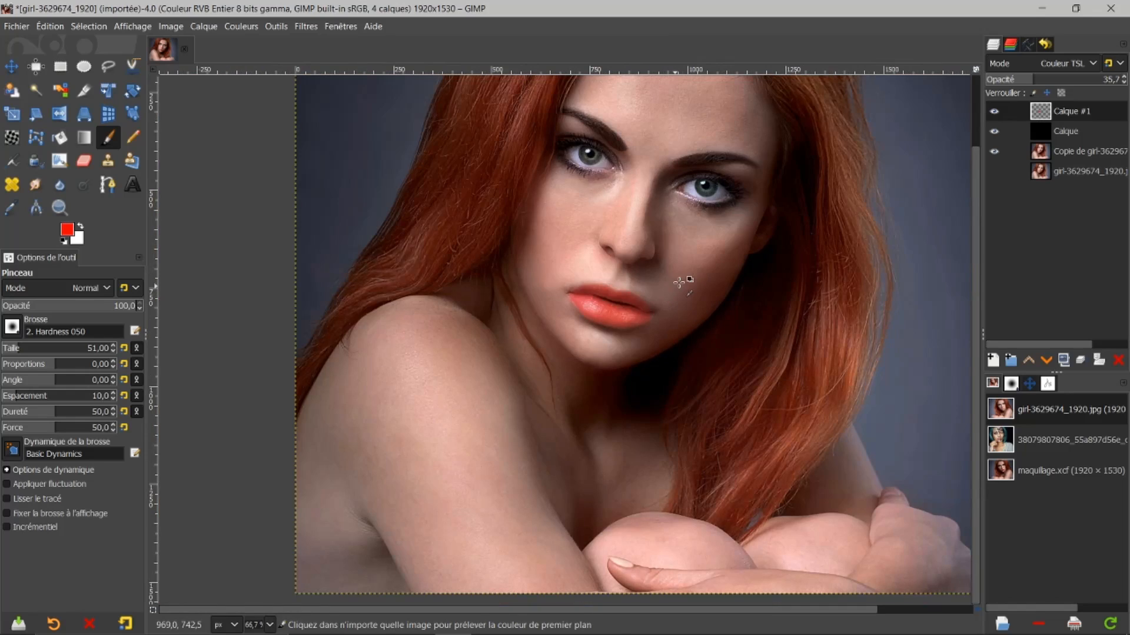
pyautogui.keyDown('ctrl'); pyautogui.scroll(-1, 683, 282); pyautogui.keyUp('ctrl')
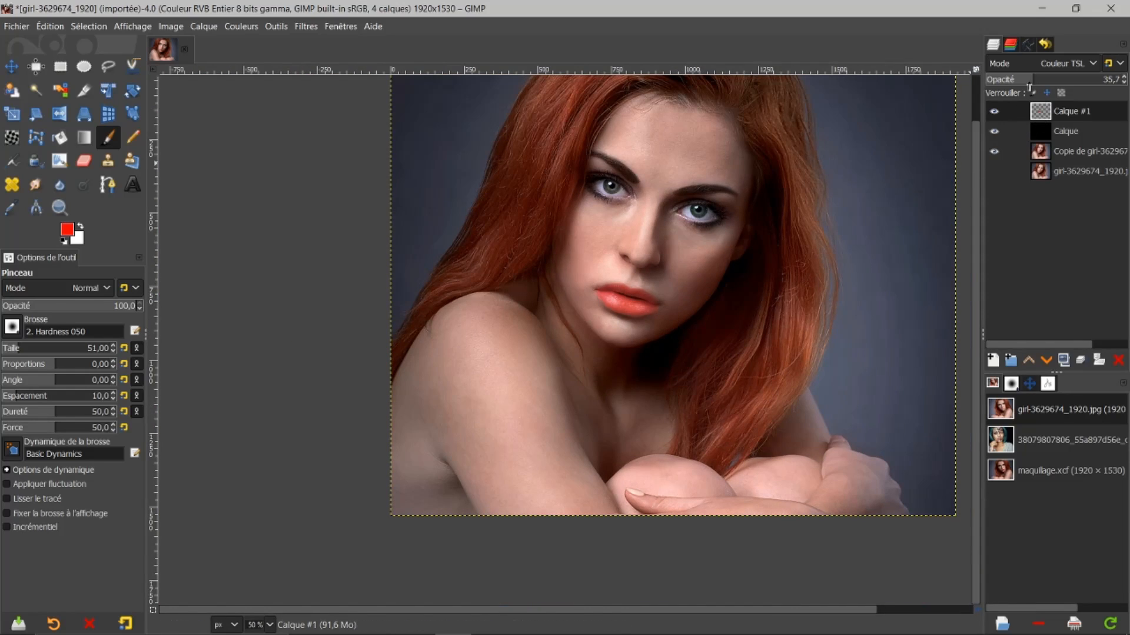
pyautogui.moveTo(1031, 79); pyautogui.dragTo(1017, 80)
pyautogui.click(993, 111)
pyautogui.click(994, 112)
pyautogui.click(1013, 80)
# - Try neighboring blend modes such as Valeur TSV on the lip layer, then return it to Couleur TSL
pyautogui.click(1031, 384)
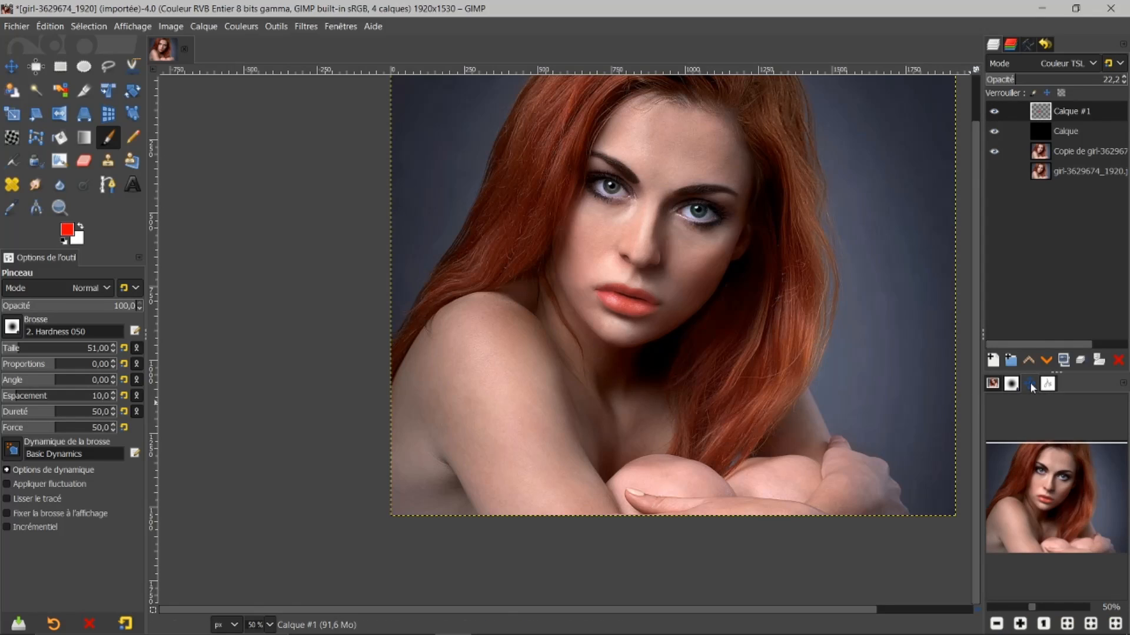
pyautogui.click(1066, 624)
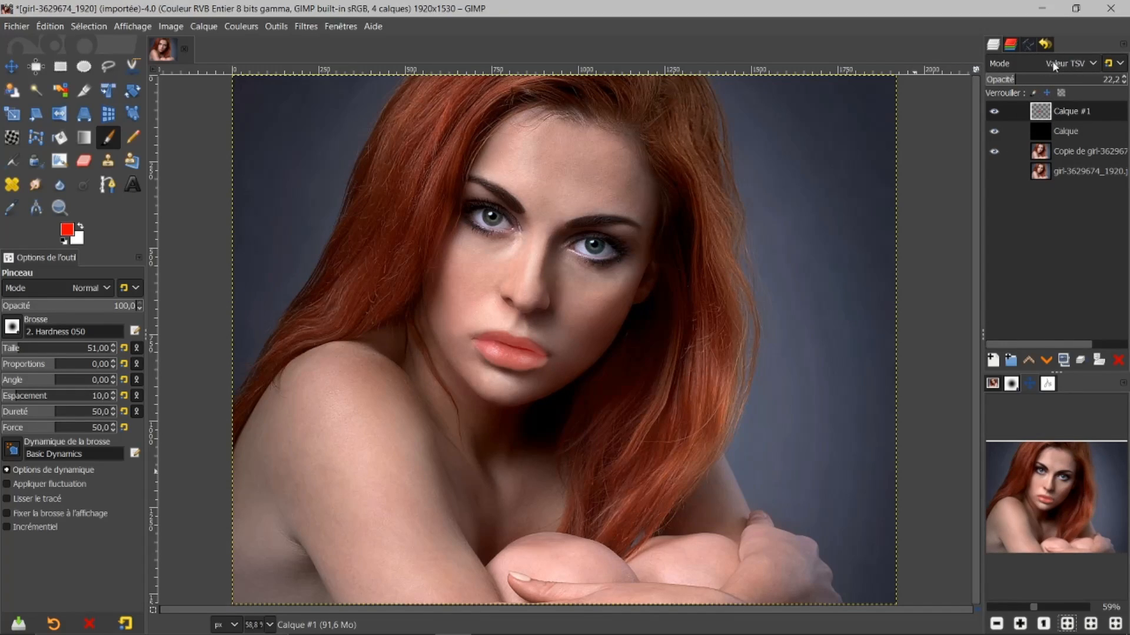
pyautogui.scroll(-1, 1052, 61)
pyautogui.scroll(1, 1051, 61)
pyautogui.scroll(1, 1050, 61)
pyautogui.scroll(-1, 1050, 62)
pyautogui.scroll(1, 1050, 63)
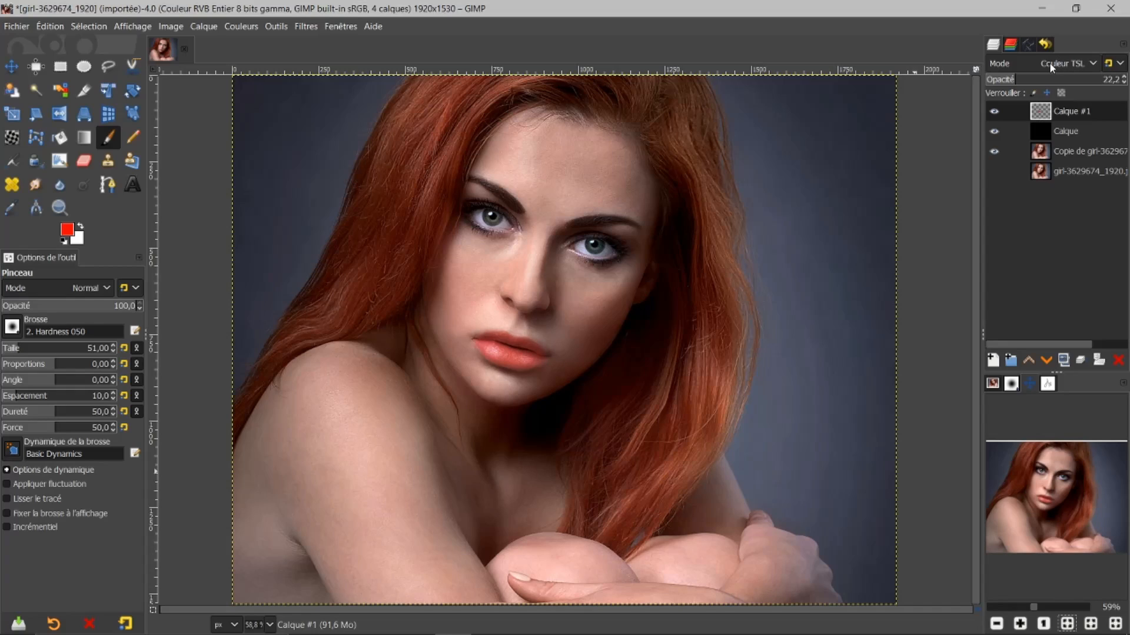
pyautogui.scroll(1, 1050, 66)
pyautogui.scroll(-1, 1052, 67)
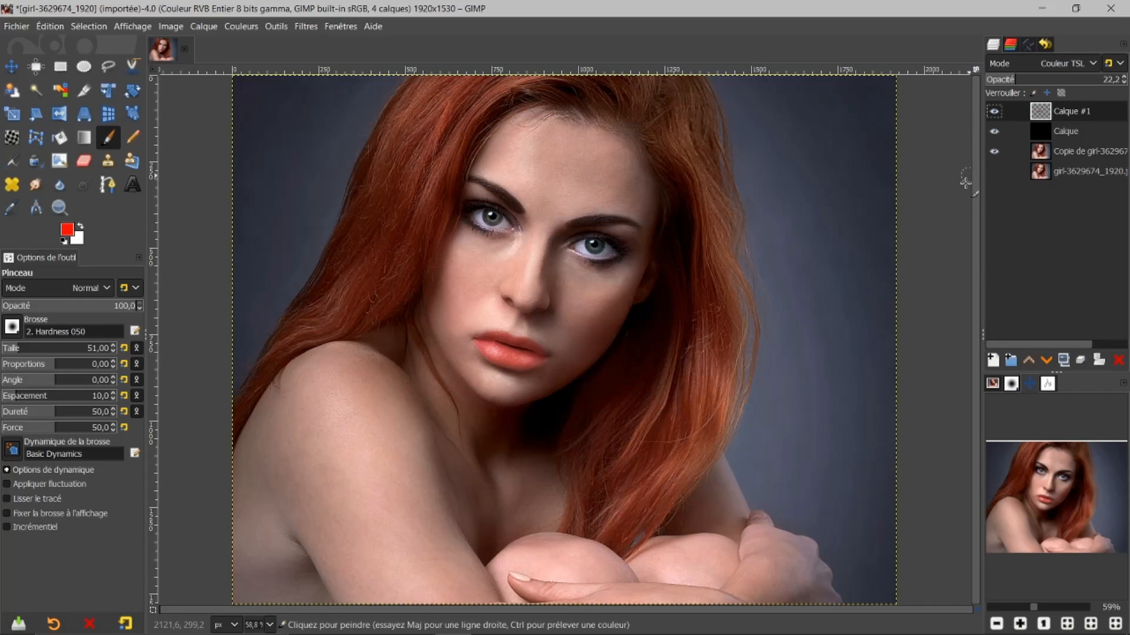
# - Add a transparent 1920 × 1530 px layer above the lip color layer
pyautogui.click(993, 361)
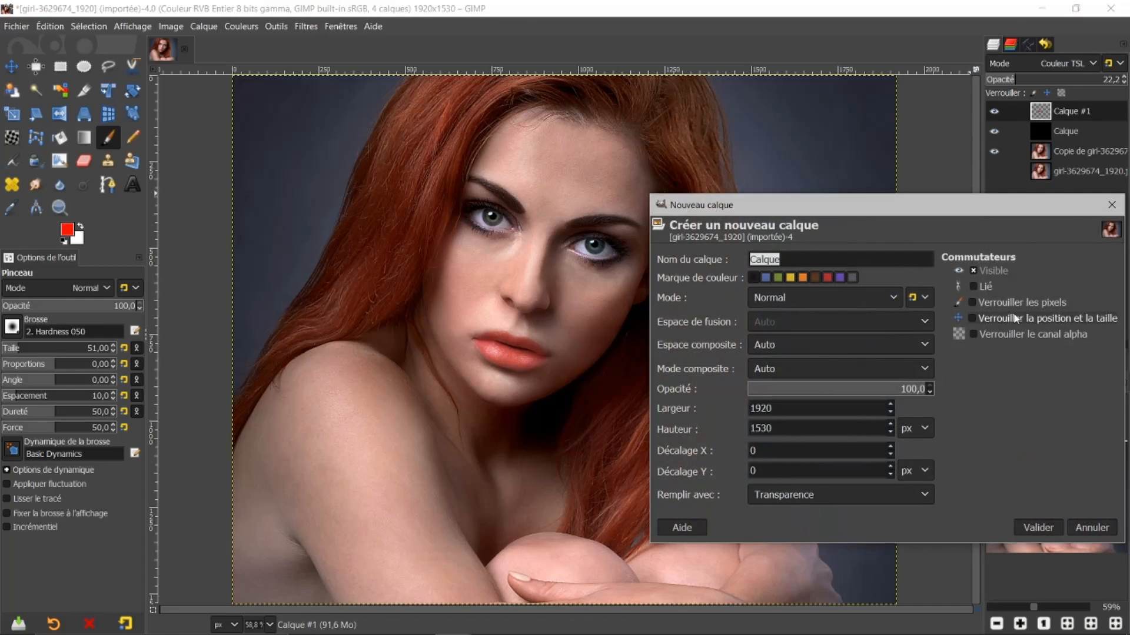
pyautogui.click(1027, 527)
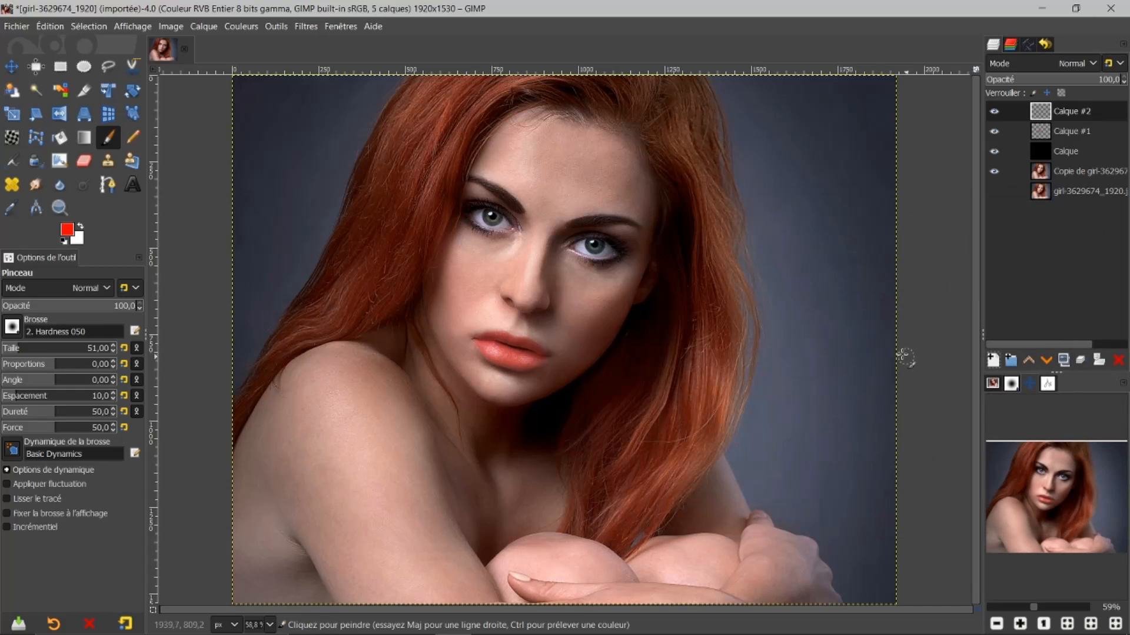
pyautogui.keyDown('ctrl'); pyautogui.scroll(3, 660, 388); pyautogui.keyUp('ctrl')
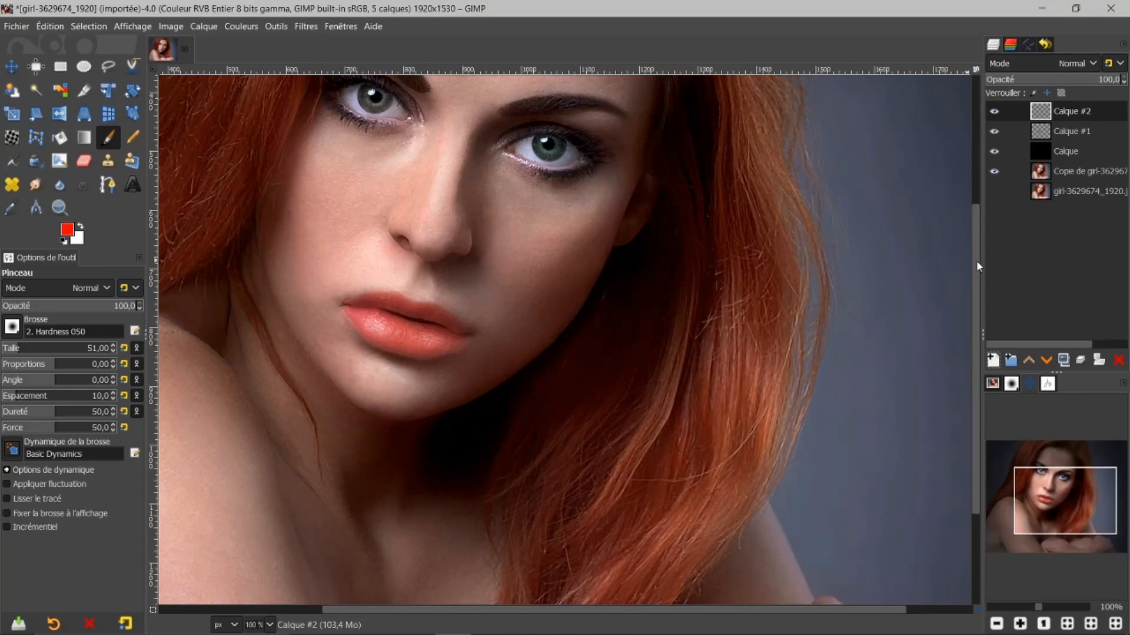
# - Set the new empty layer Calque #2 to the Lumière douce blend mode
pyautogui.moveTo(972, 261); pyautogui.dragTo(964, 182)
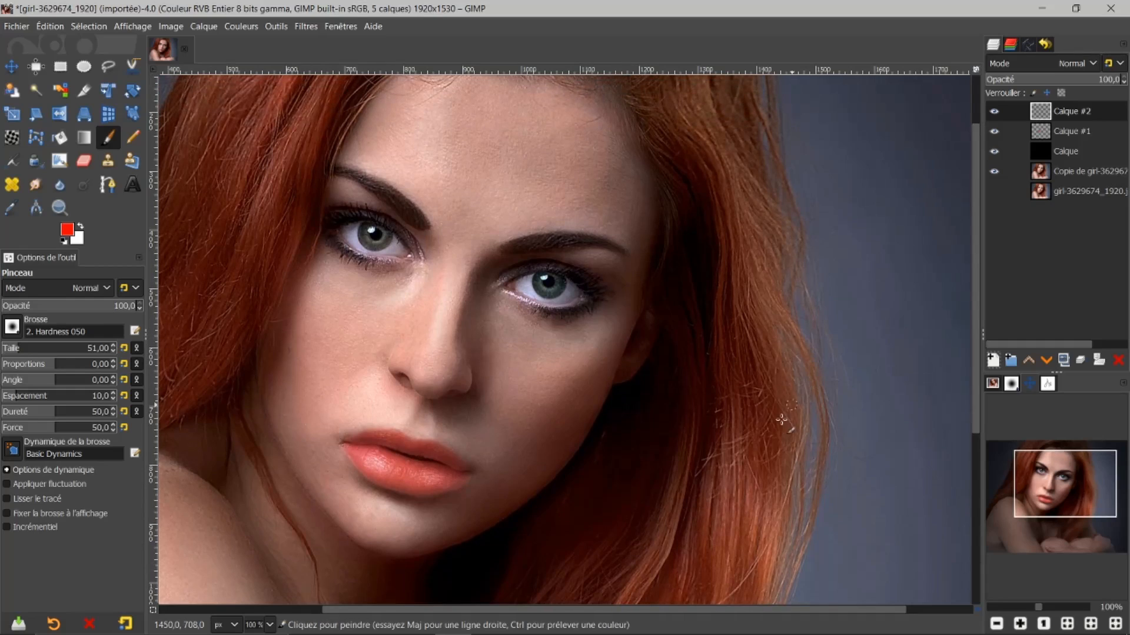
pyautogui.moveTo(766, 608); pyautogui.dragTo(695, 616)
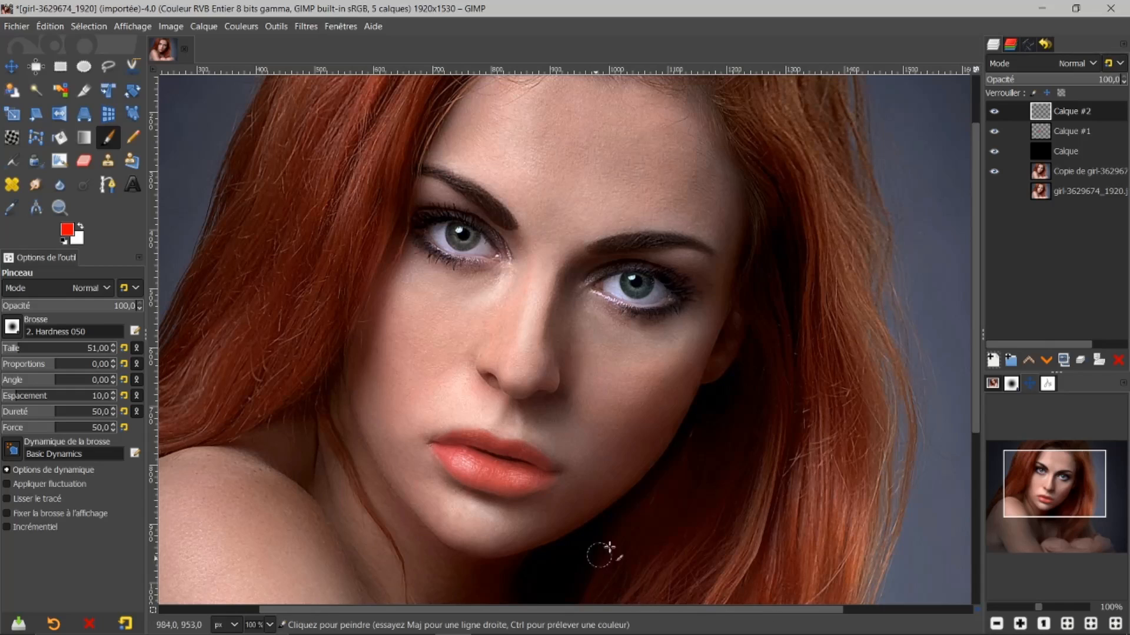
pyautogui.click(1091, 63)
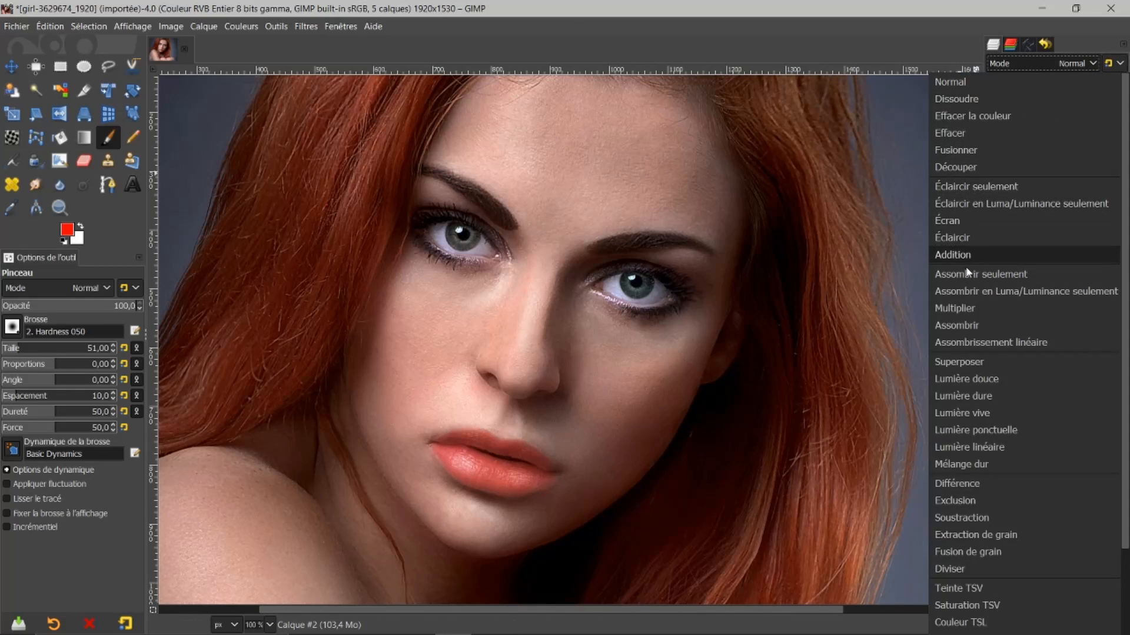
pyautogui.click(960, 379)
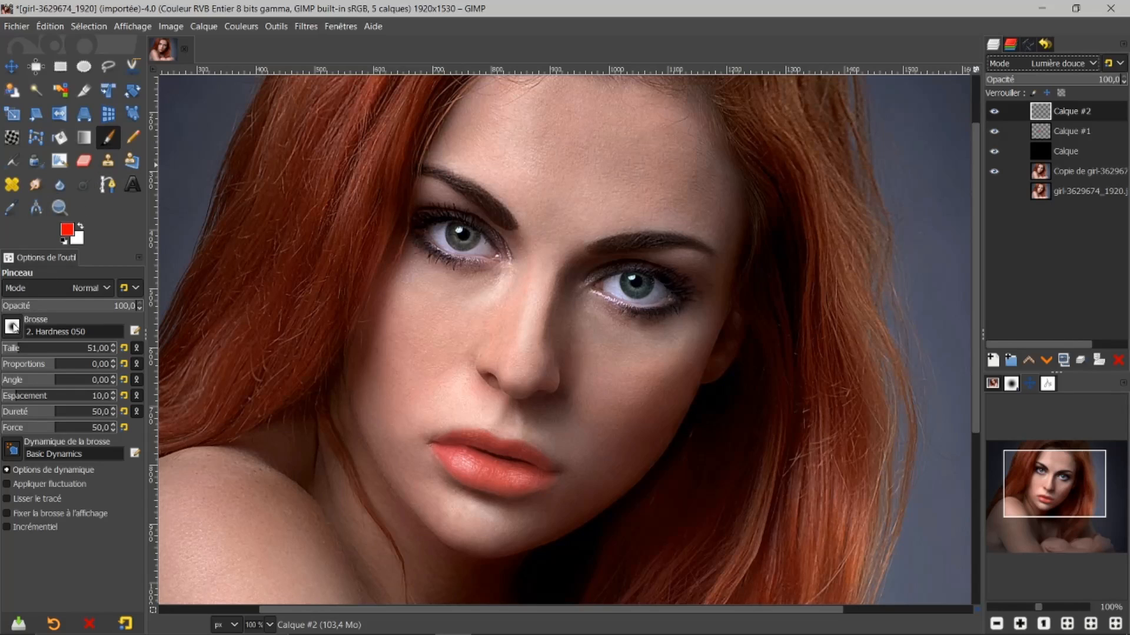
# - Choose the light blue 7eb3d2 as foreground color and paint eyeshadow on the eyelids and inner corners of both eyes
pyautogui.click(69, 232)
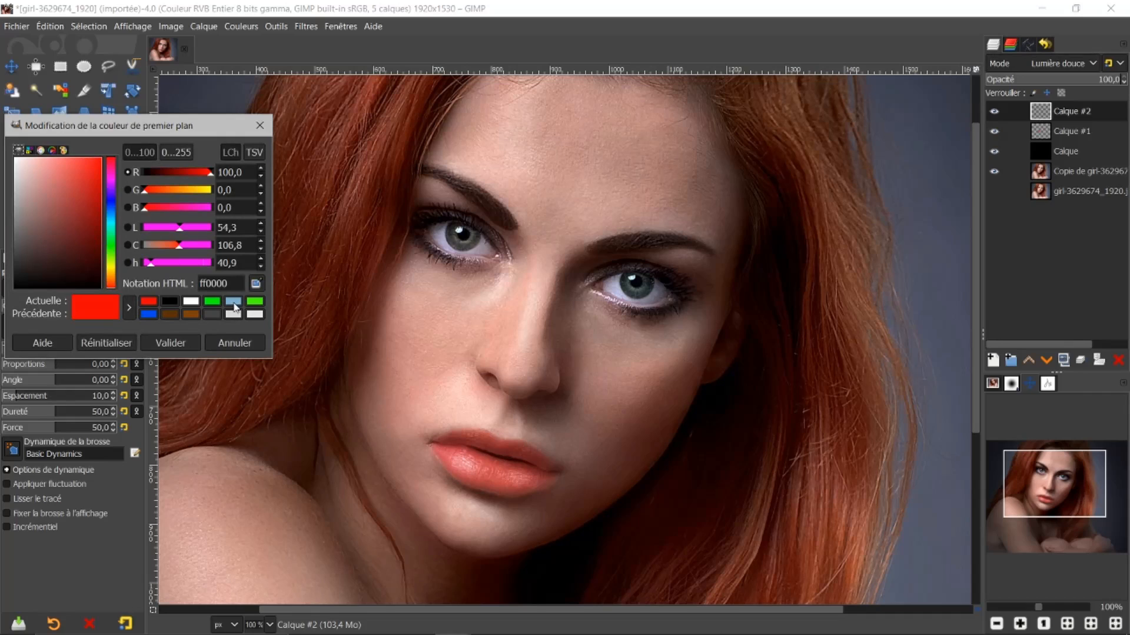
pyautogui.click(233, 302)
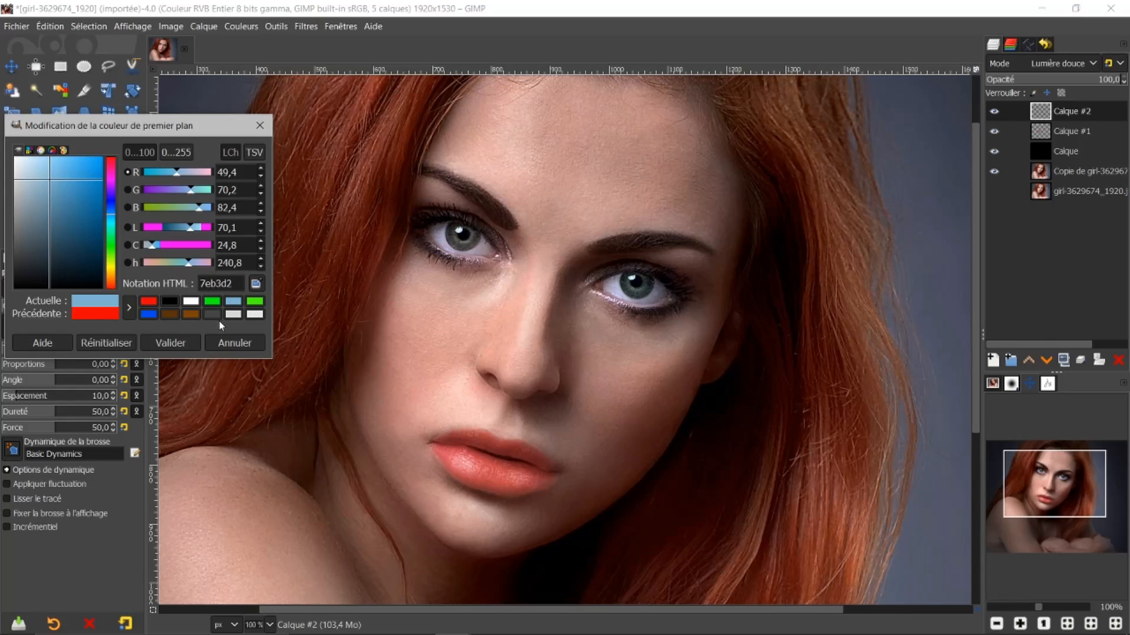
pyautogui.click(170, 343)
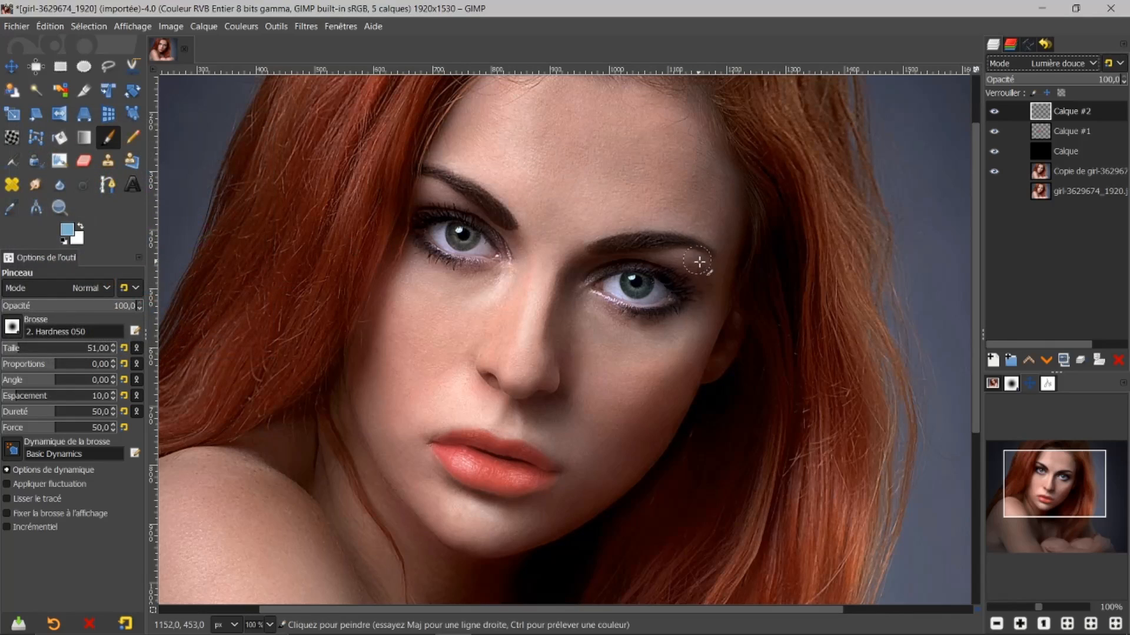
pyautogui.moveTo(437, 192)
pyautogui.mouseDown()
pyautogui.moveTo(465, 206)
pyautogui.moveTo(423, 197)
pyautogui.moveTo(473, 211)
pyautogui.moveTo(503, 240)
pyautogui.mouseUp()
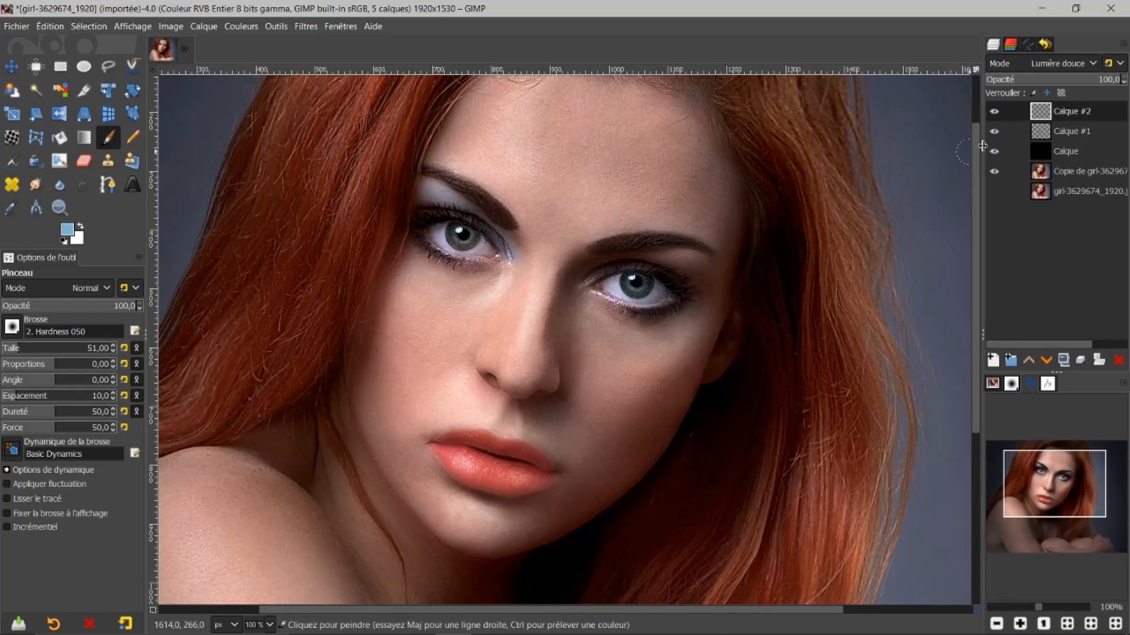
pyautogui.moveTo(672, 257); pyautogui.dragTo(697, 261)
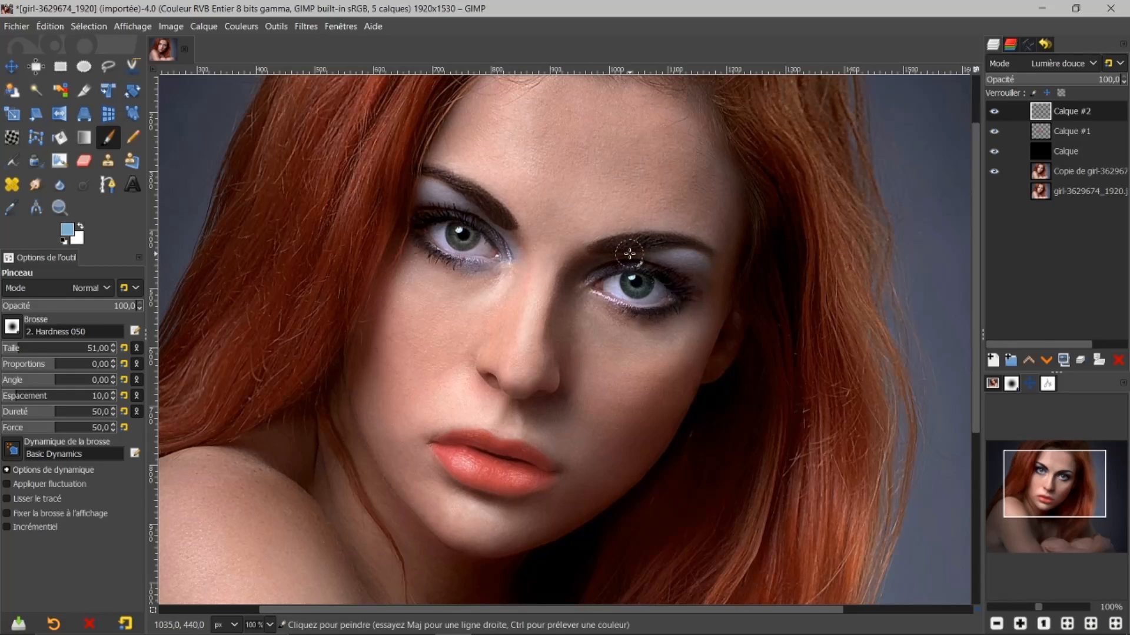
pyautogui.press('ctrl')
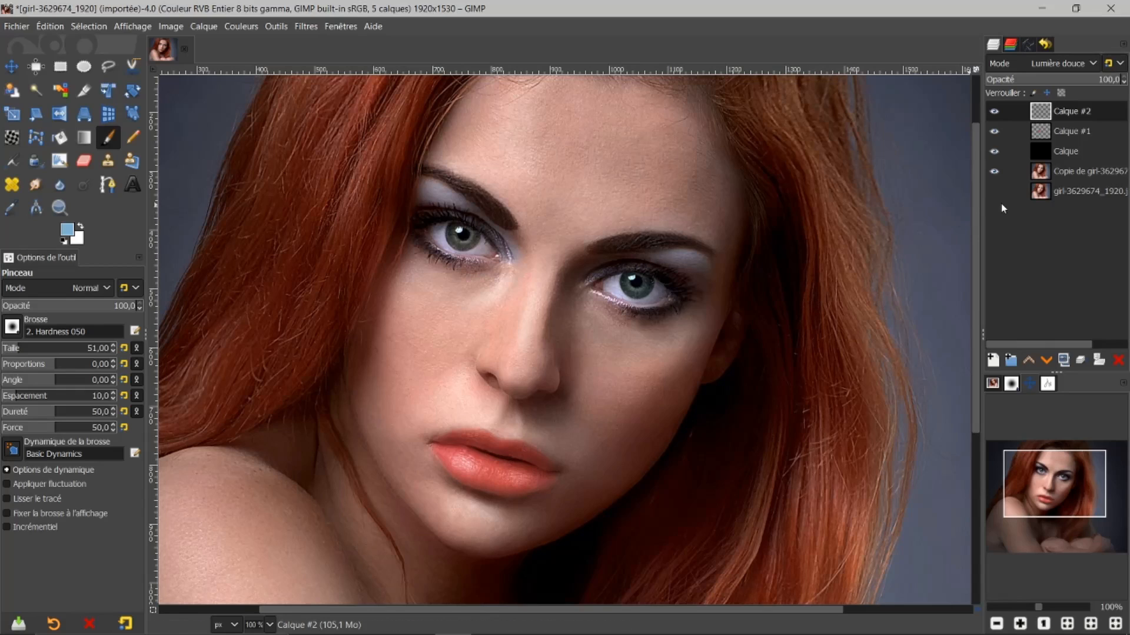
# - Add a transparent 1920 × 1530 px layer above the eyeshadow layer and set its blend mode to Couleur TSL
pyautogui.click(993, 360)
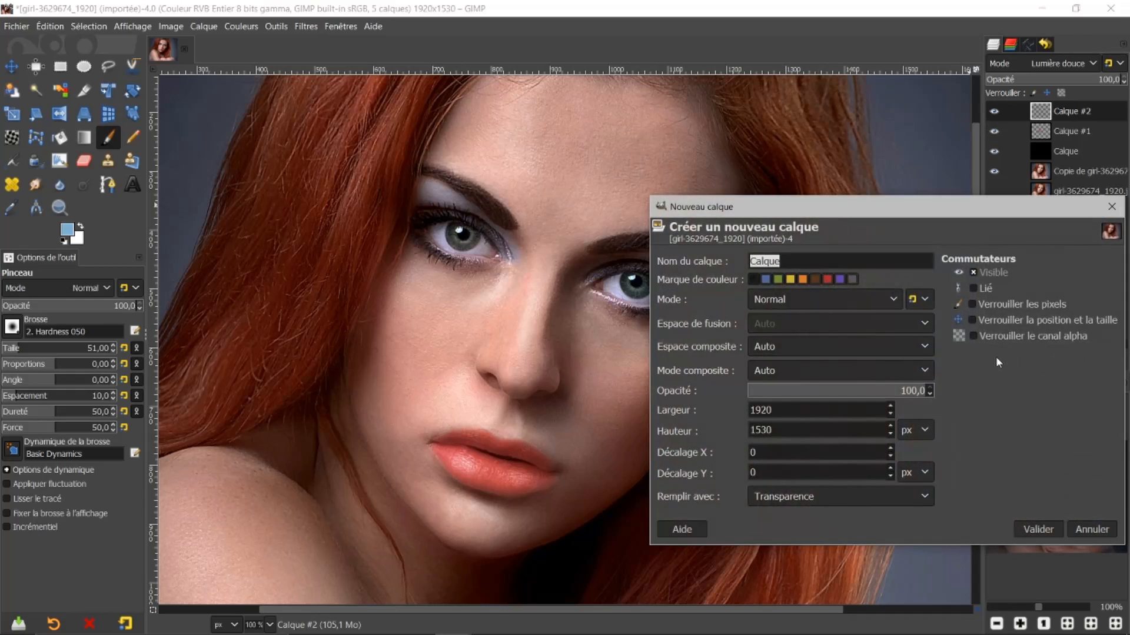
pyautogui.click(1034, 530)
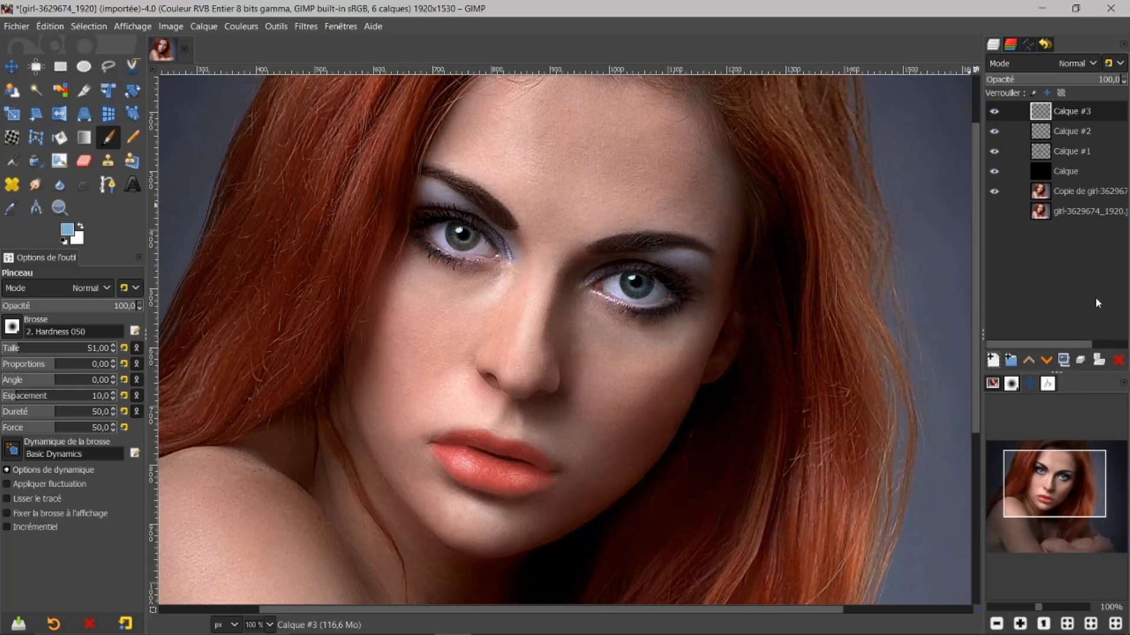
pyautogui.click(1092, 63)
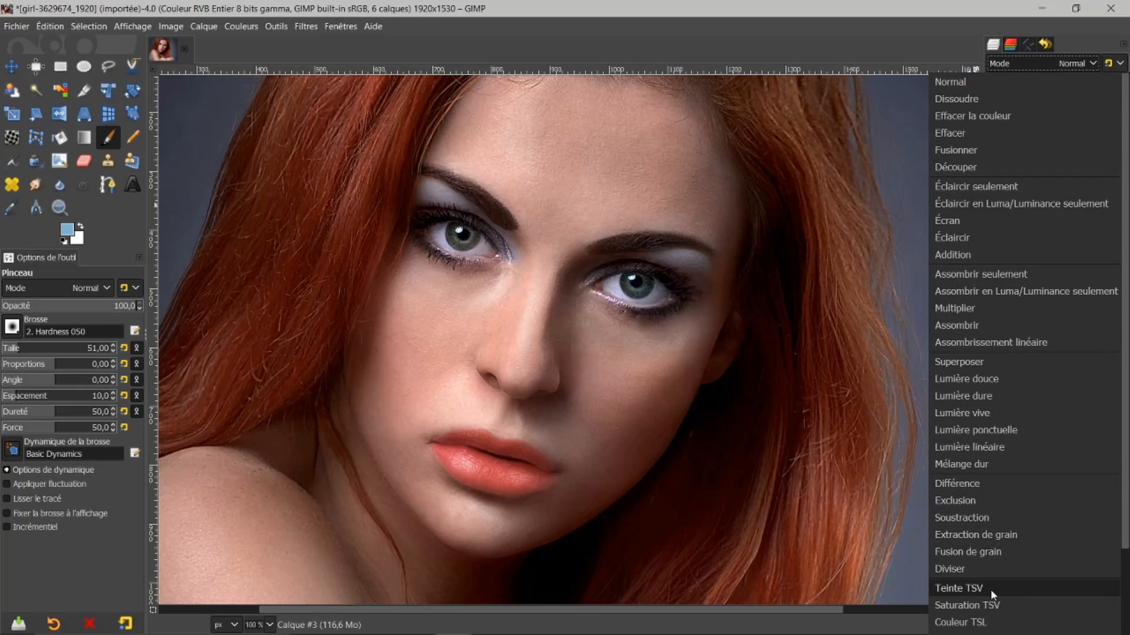
pyautogui.click(972, 624)
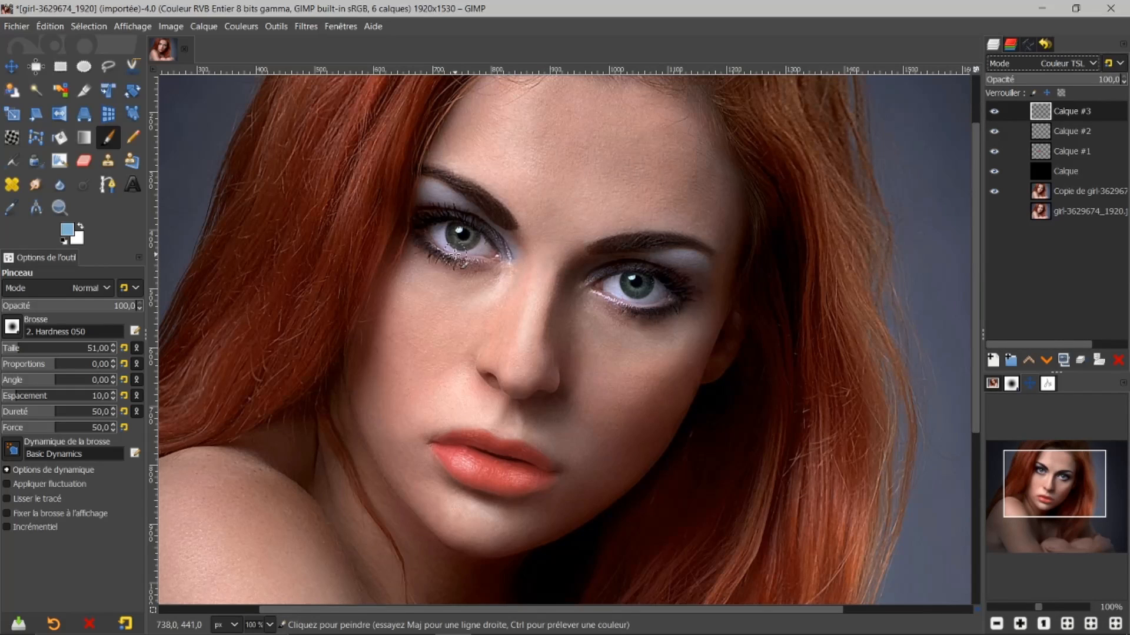
# - Set the foreground color to the saturated blue 1052ec and paint the iris of the eye on the portrait's left side
pyautogui.scroll(1, 462, 259)
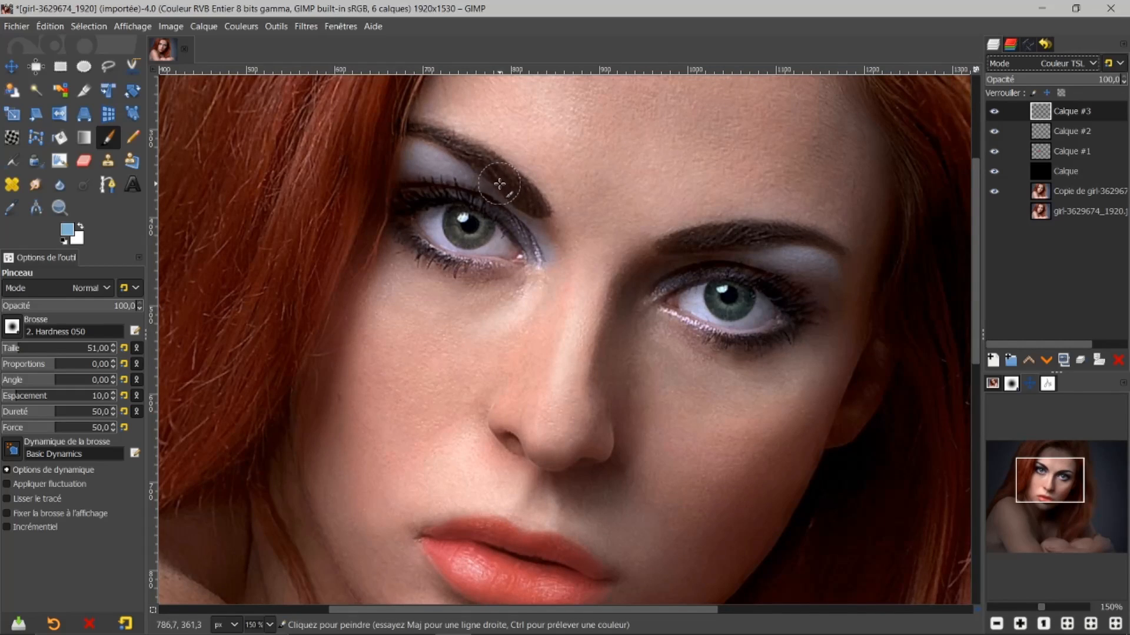
pyautogui.click(66, 230)
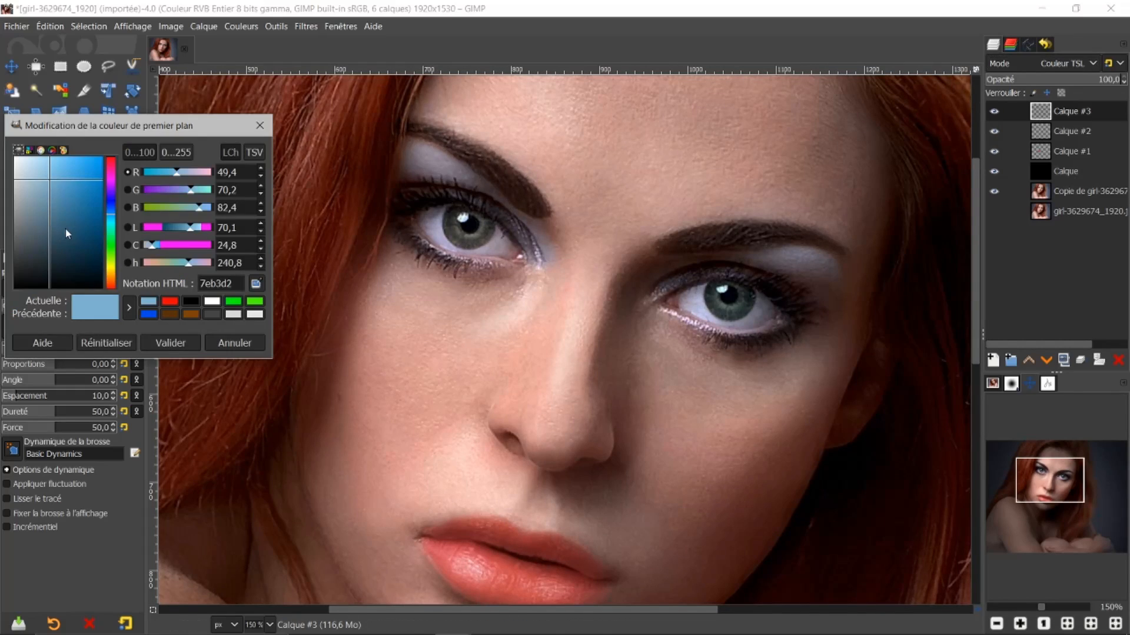
pyautogui.click(149, 313)
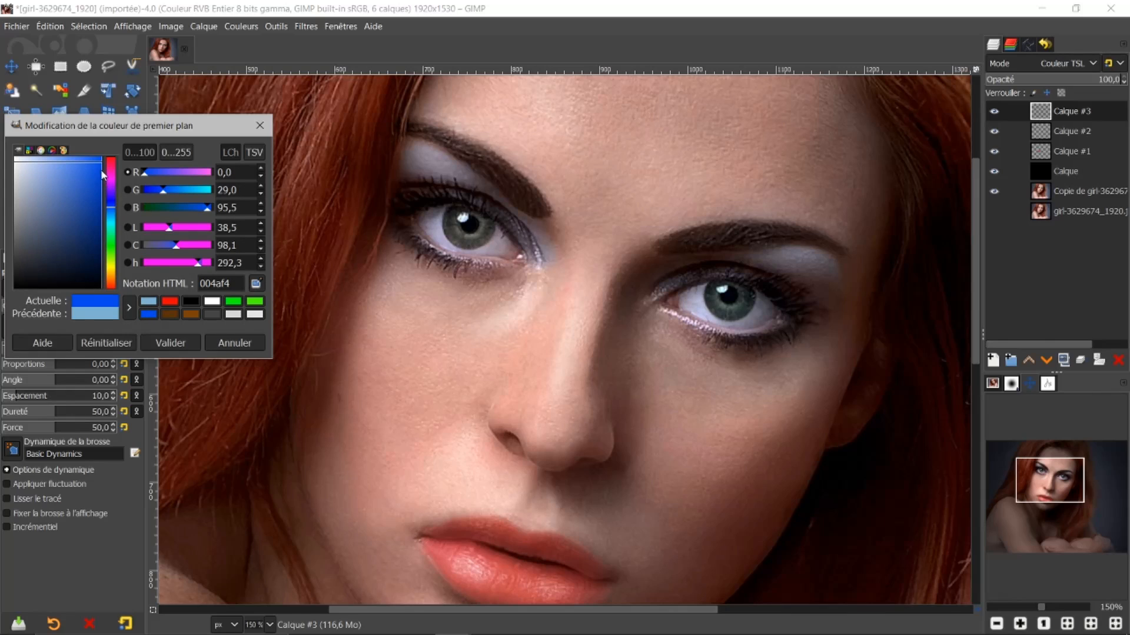
pyautogui.moveTo(101, 170); pyautogui.dragTo(96, 165)
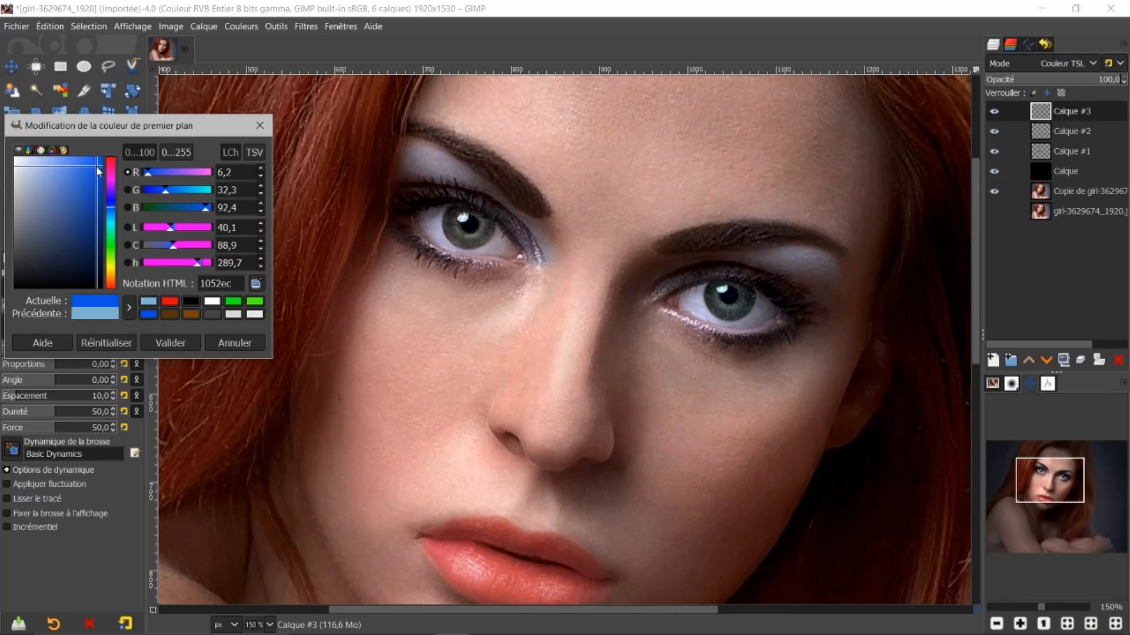
pyautogui.click(169, 345)
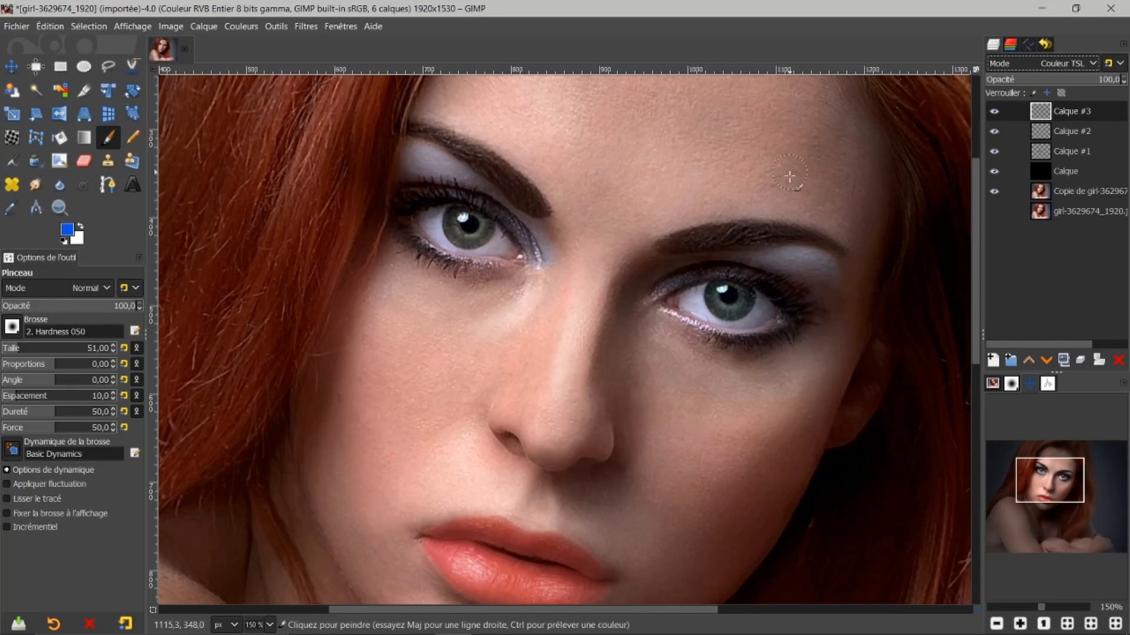
pyautogui.moveTo(470, 233)
pyautogui.mouseDown()
pyautogui.moveTo(456, 228)
pyautogui.moveTo(488, 227)
pyautogui.moveTo(466, 223)
pyautogui.mouseUp()
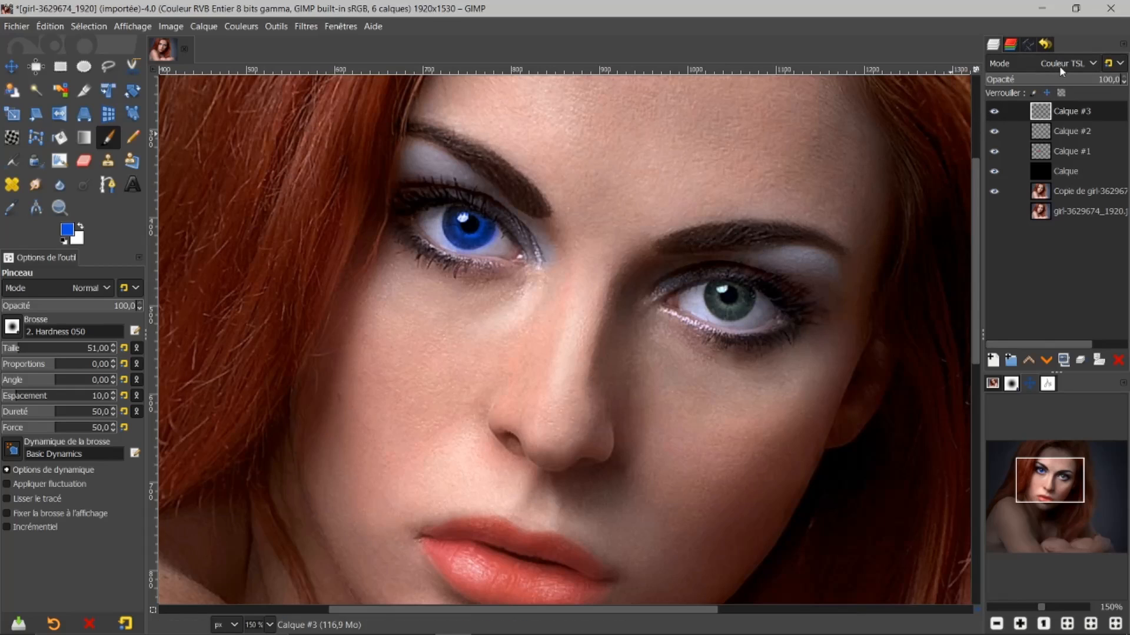
# - Try blend modes such as Valeur TSV and Teinte LCh on the eye layer, return to Couleur TSL and undo the iris paint
pyautogui.scroll(1, 1059, 65)
pyautogui.scroll(-2, 1060, 69)
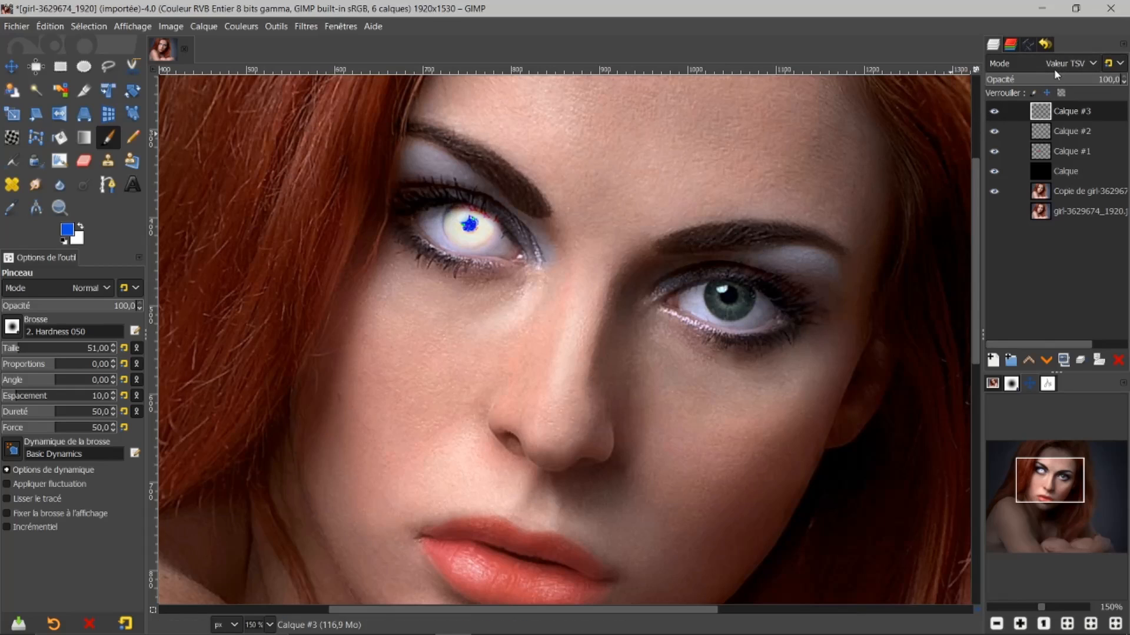
pyautogui.scroll(1, 1051, 69)
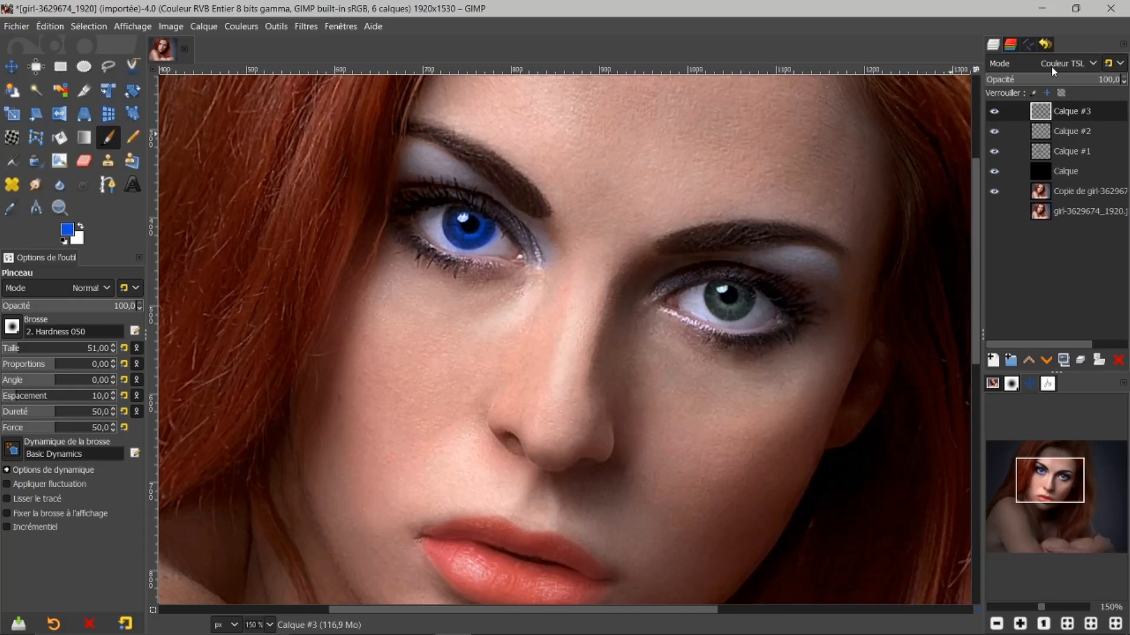
pyautogui.scroll(-1, 1050, 67)
pyautogui.scroll(8, 1051, 67)
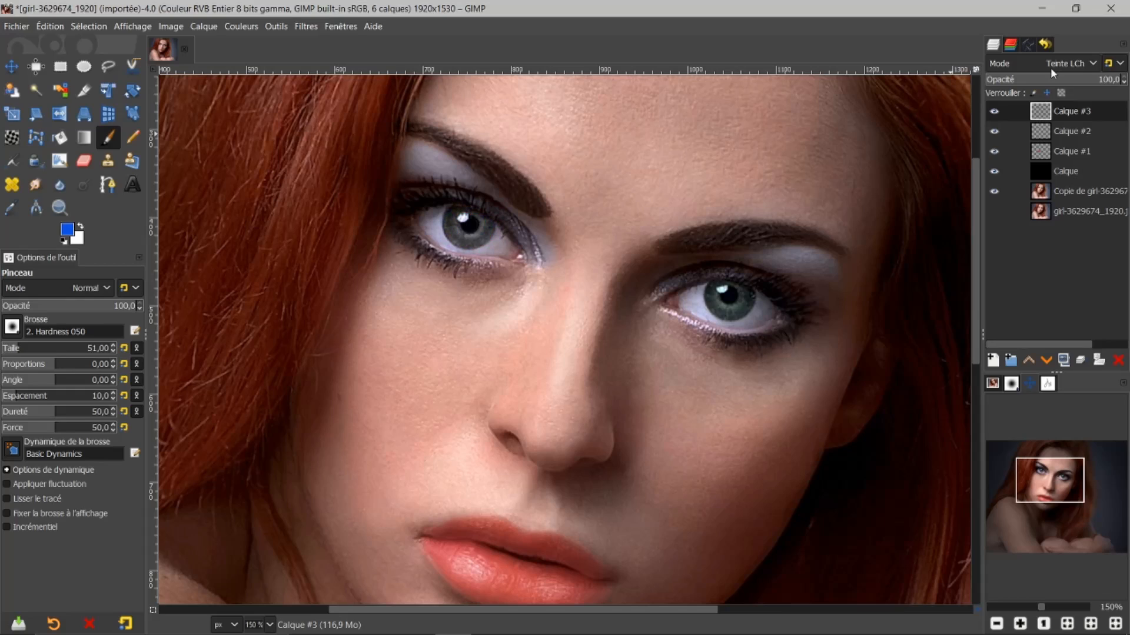
pyautogui.scroll(1, 1050, 67)
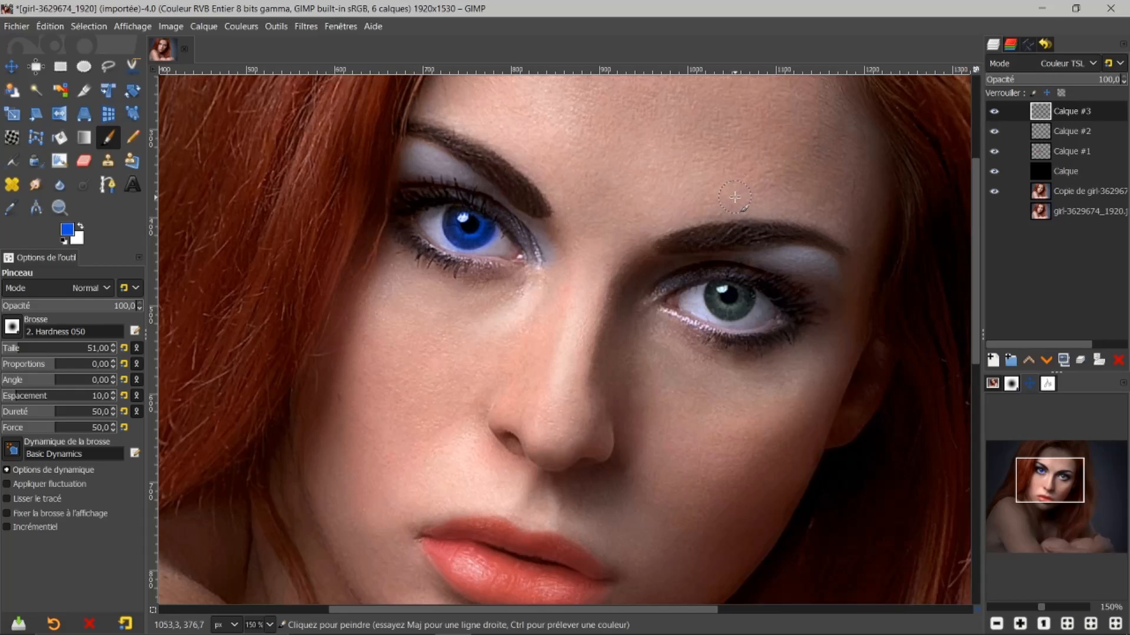
pyautogui.press('ctrl')
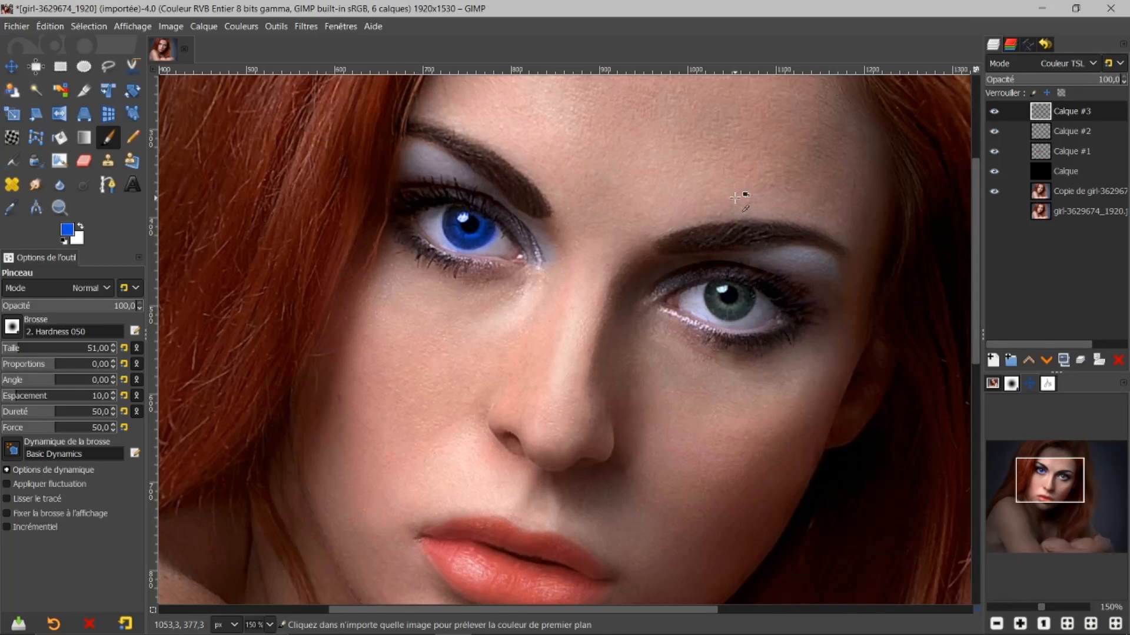
pyautogui.hotkey('ctrl', 'z')
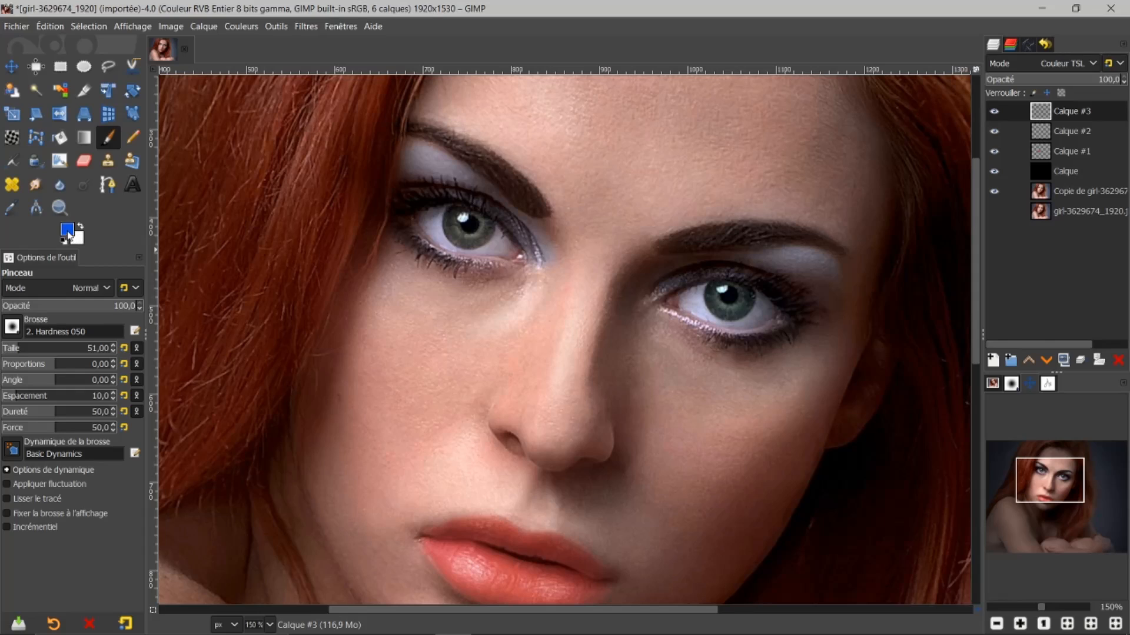
# - Paint both irises with the lighter blue 4379f5 and lower the eye color layer's opacity to 68.7
pyautogui.click(68, 235)
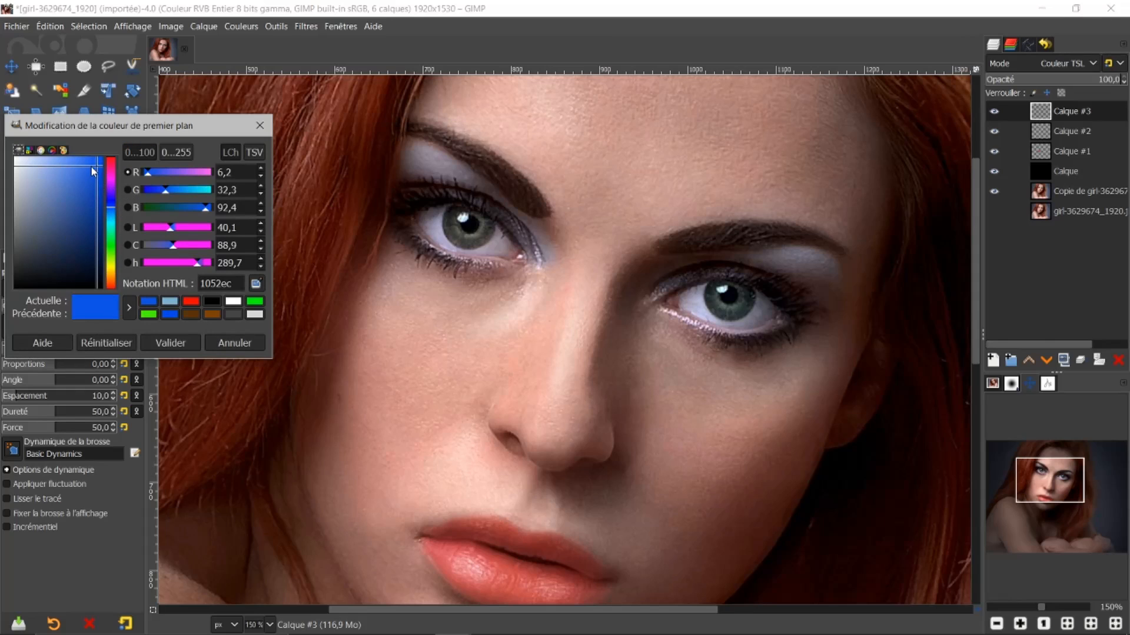
pyautogui.moveTo(92, 169)
pyautogui.mouseDown()
pyautogui.moveTo(78, 160)
pyautogui.moveTo(86, 173)
pyautogui.mouseUp()
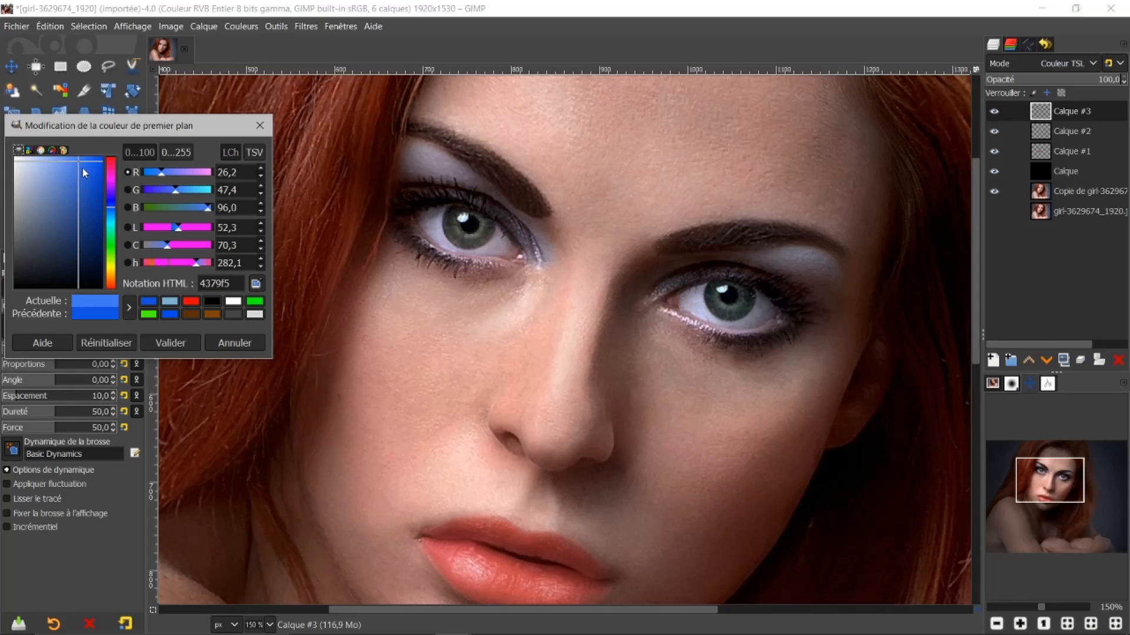
pyautogui.click(154, 341)
pyautogui.moveTo(457, 226)
pyautogui.mouseDown()
pyautogui.moveTo(476, 236)
pyautogui.moveTo(474, 221)
pyautogui.moveTo(456, 227)
pyautogui.moveTo(470, 234)
pyautogui.moveTo(456, 220)
pyautogui.mouseUp()
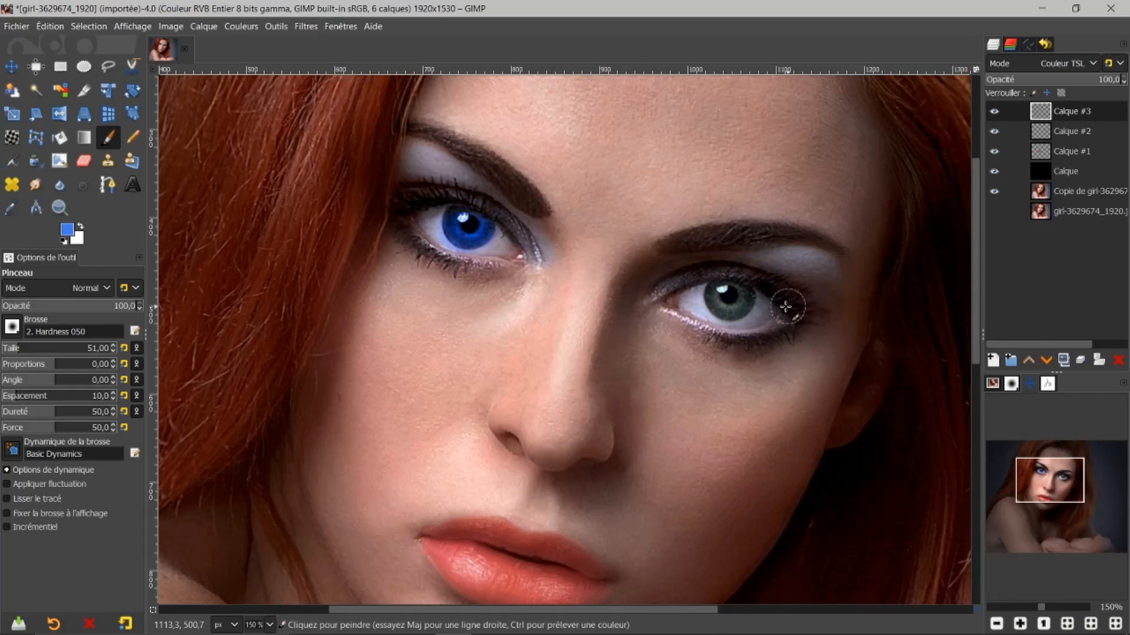
pyautogui.moveTo(738, 298)
pyautogui.mouseDown()
pyautogui.moveTo(712, 299)
pyautogui.moveTo(749, 295)
pyautogui.mouseUp()
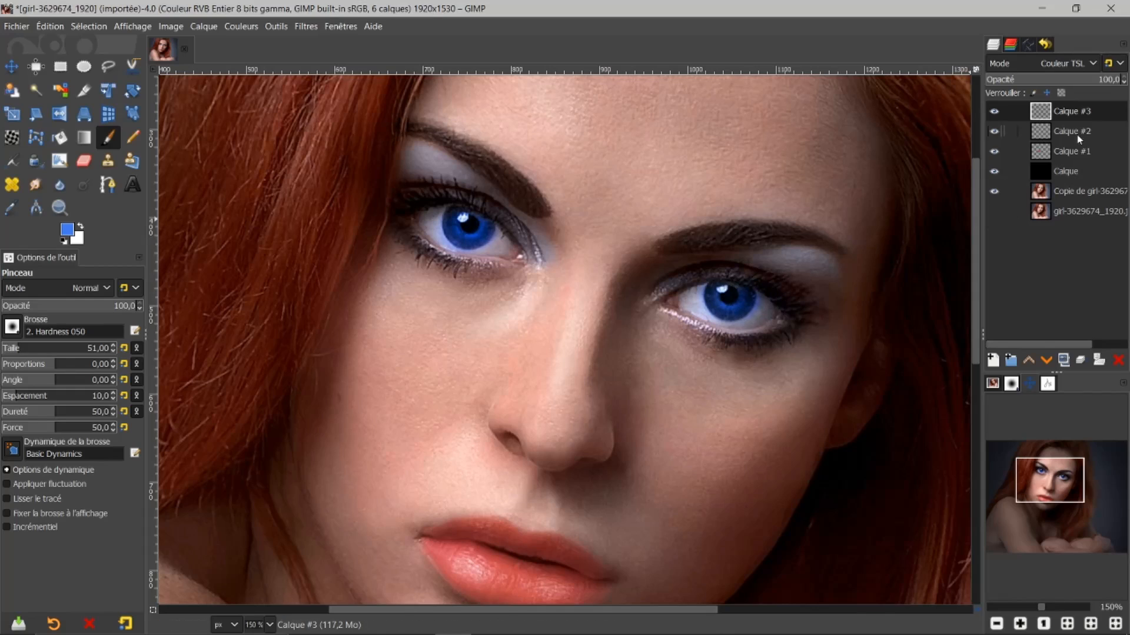
pyautogui.moveTo(1082, 79)
pyautogui.mouseDown()
pyautogui.moveTo(1028, 84)
pyautogui.moveTo(1078, 79)
pyautogui.mouseUp()
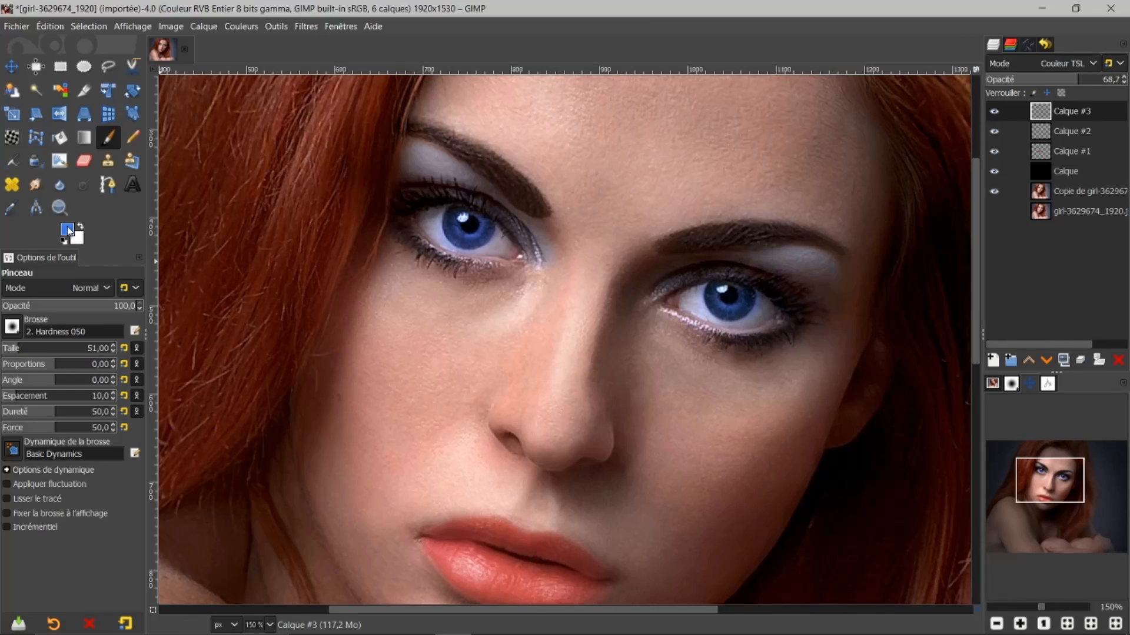
# - Change the foreground color to the paler blue 749bf5 and repaint both irises with it
pyautogui.click(68, 229)
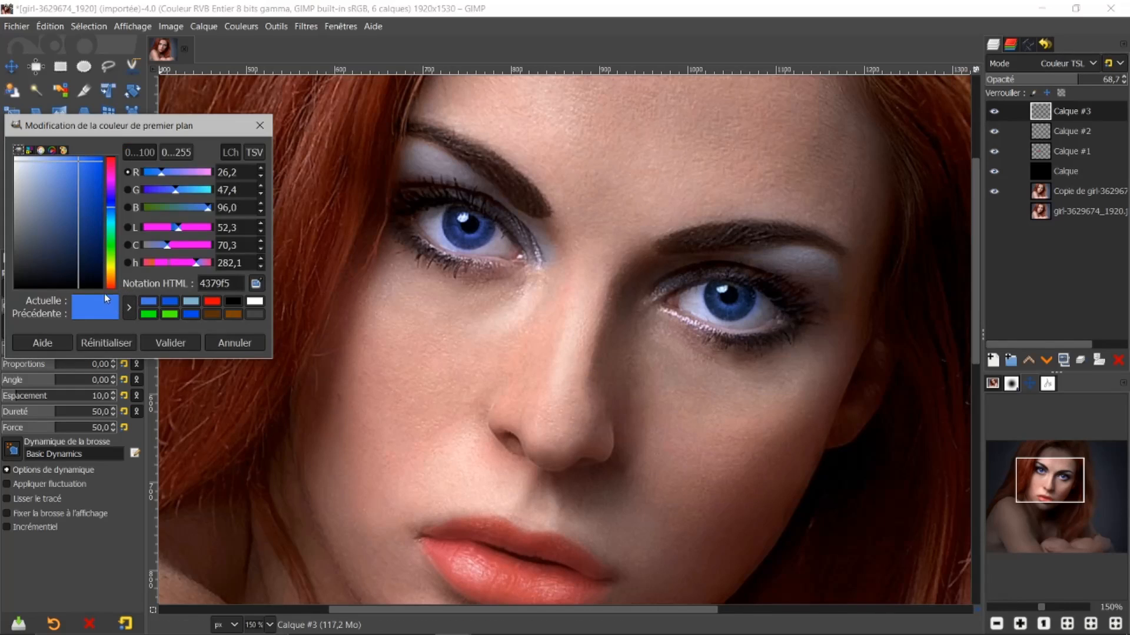
pyautogui.moveTo(78, 165); pyautogui.dragTo(60, 162)
pyautogui.click(171, 342)
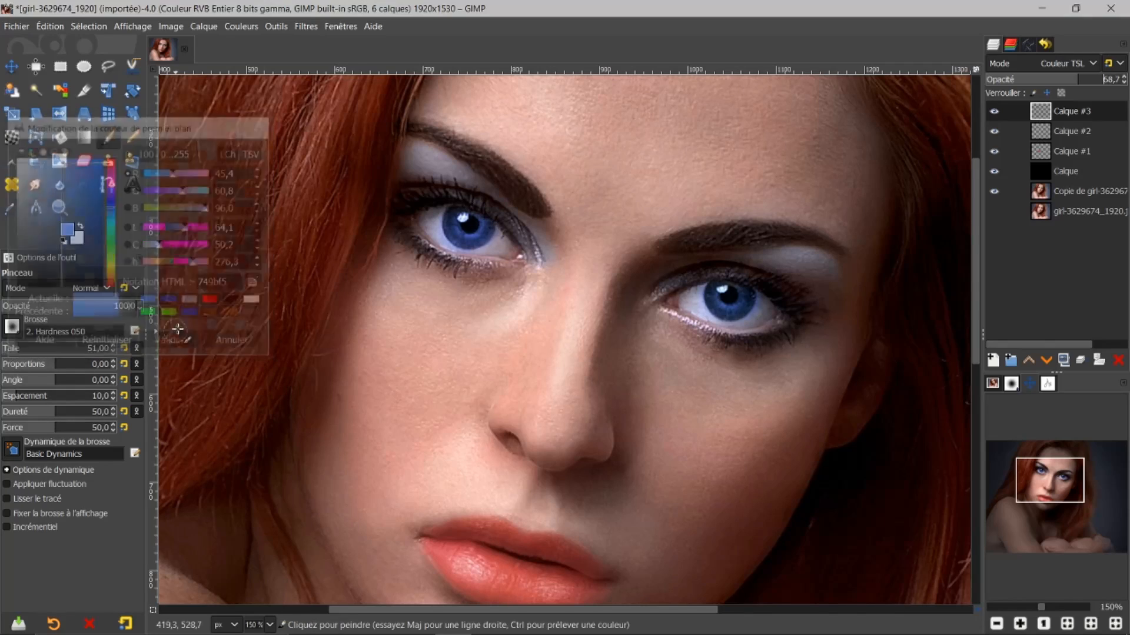
pyautogui.moveTo(458, 237)
pyautogui.mouseDown()
pyautogui.moveTo(475, 237)
pyautogui.moveTo(457, 225)
pyautogui.moveTo(479, 223)
pyautogui.mouseUp()
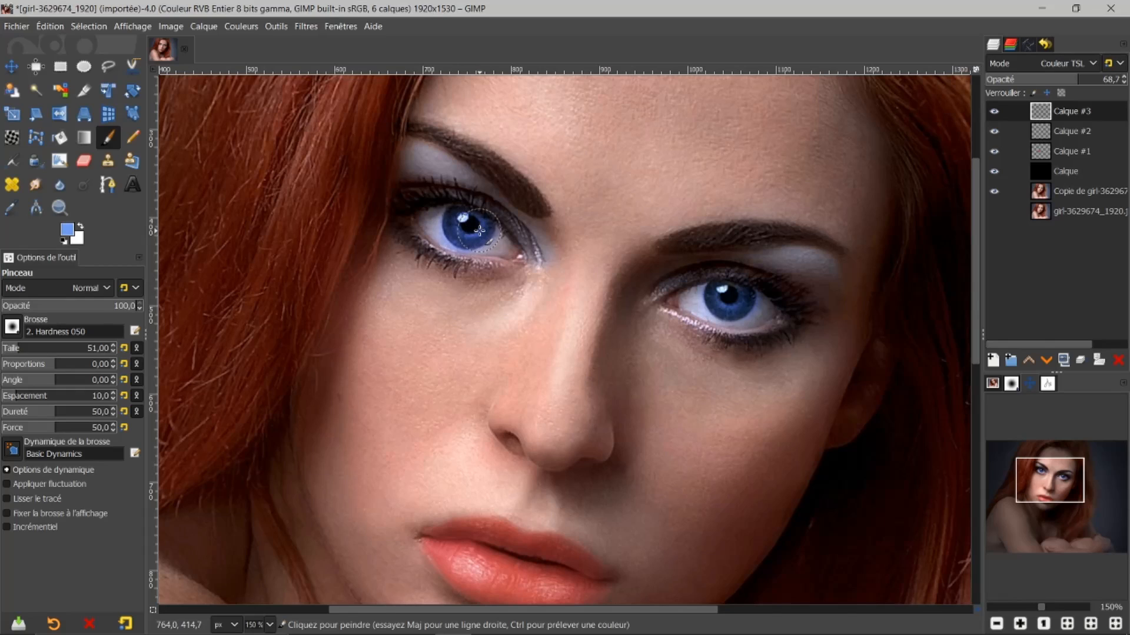
pyautogui.moveTo(715, 291)
pyautogui.mouseDown()
pyautogui.moveTo(731, 309)
pyautogui.moveTo(745, 299)
pyautogui.mouseUp()
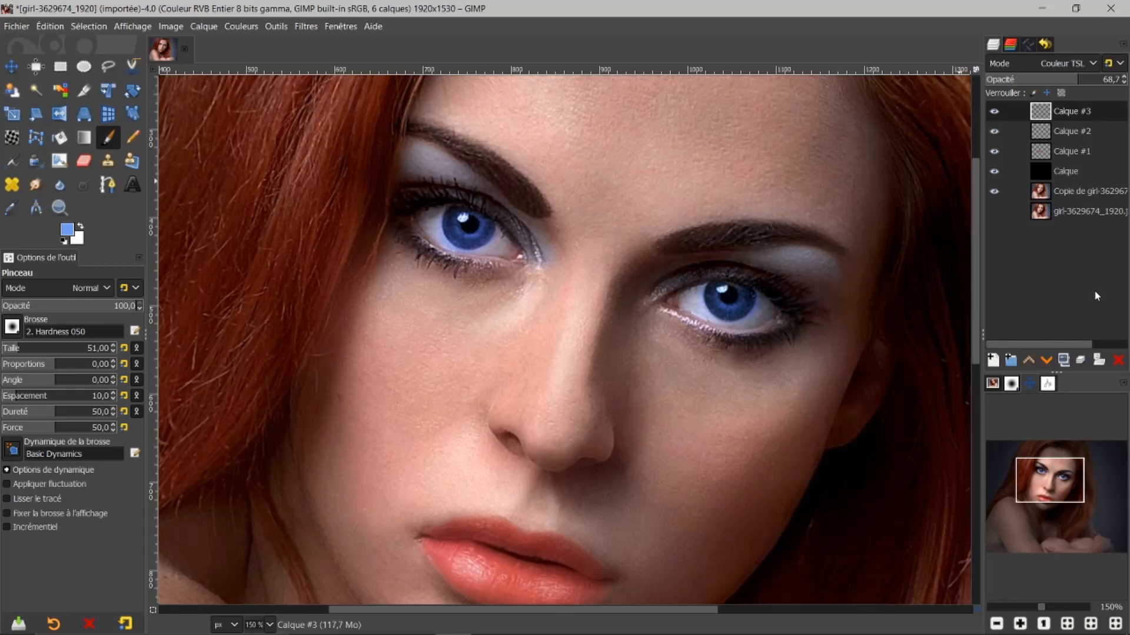
# - Undo the eye layer's opacity reduction and iris strokes, and repaint both irises with the current pale blue
pyautogui.press('ctrl')
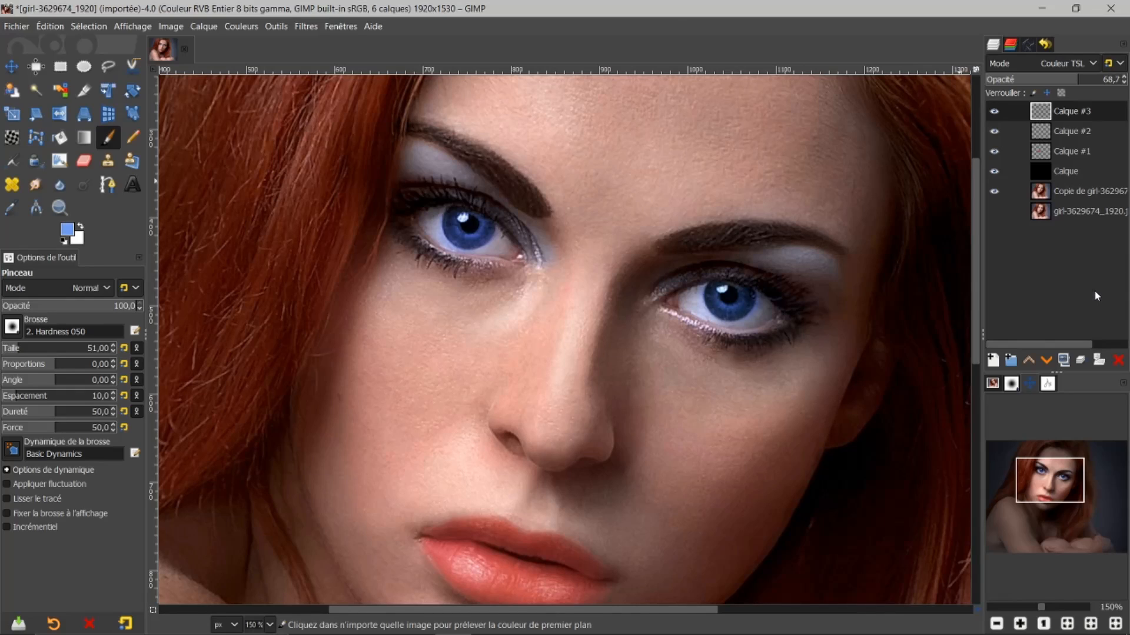
pyautogui.hotkey('ctrl', 'z')
pyautogui.hotkey('ctrl', 'z')
pyautogui.hotkey('ctrl', 'z')
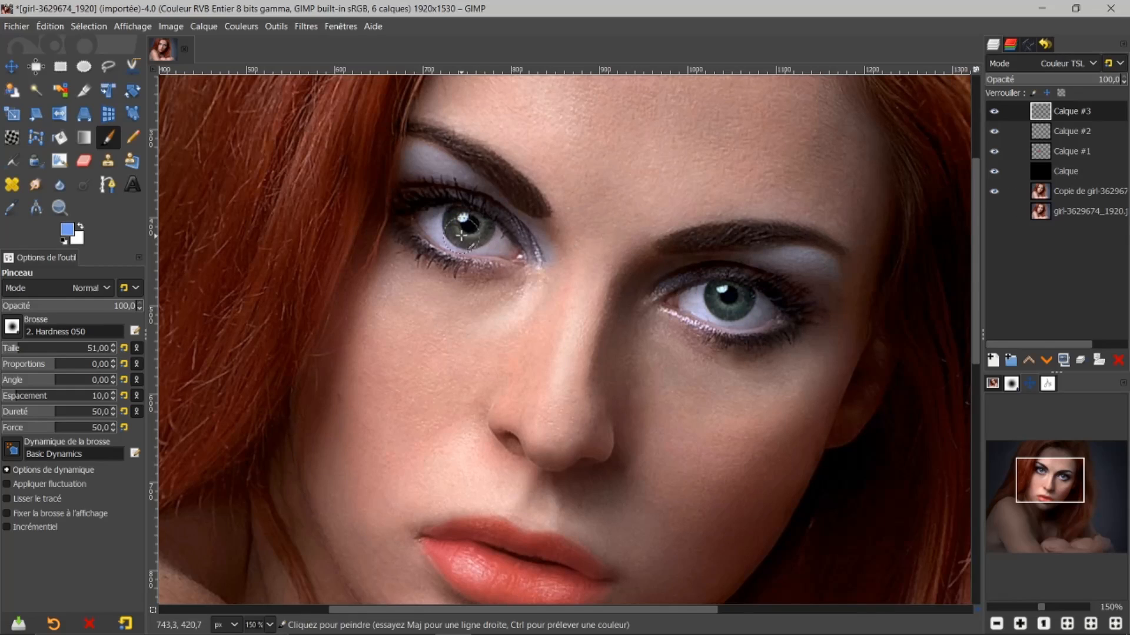
pyautogui.moveTo(458, 230)
pyautogui.mouseDown()
pyautogui.moveTo(482, 247)
pyautogui.moveTo(456, 226)
pyautogui.moveTo(479, 233)
pyautogui.moveTo(488, 219)
pyautogui.mouseUp()
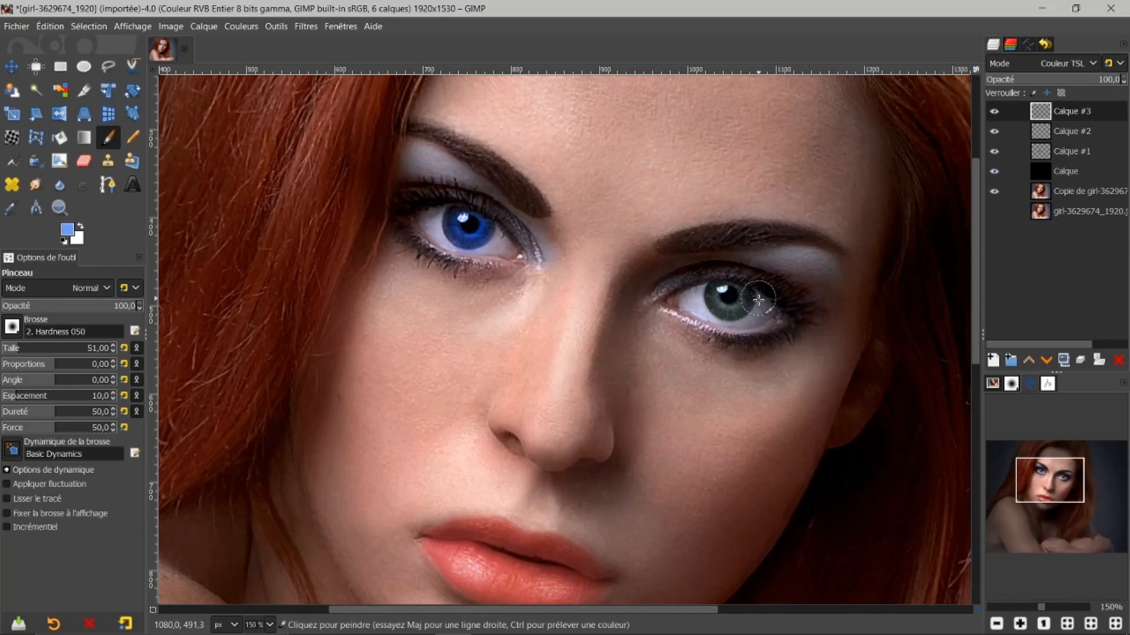
pyautogui.moveTo(744, 302)
pyautogui.mouseDown()
pyautogui.moveTo(746, 289)
pyautogui.moveTo(715, 291)
pyautogui.moveTo(743, 294)
pyautogui.moveTo(719, 298)
pyautogui.moveTo(730, 307)
pyautogui.mouseUp()
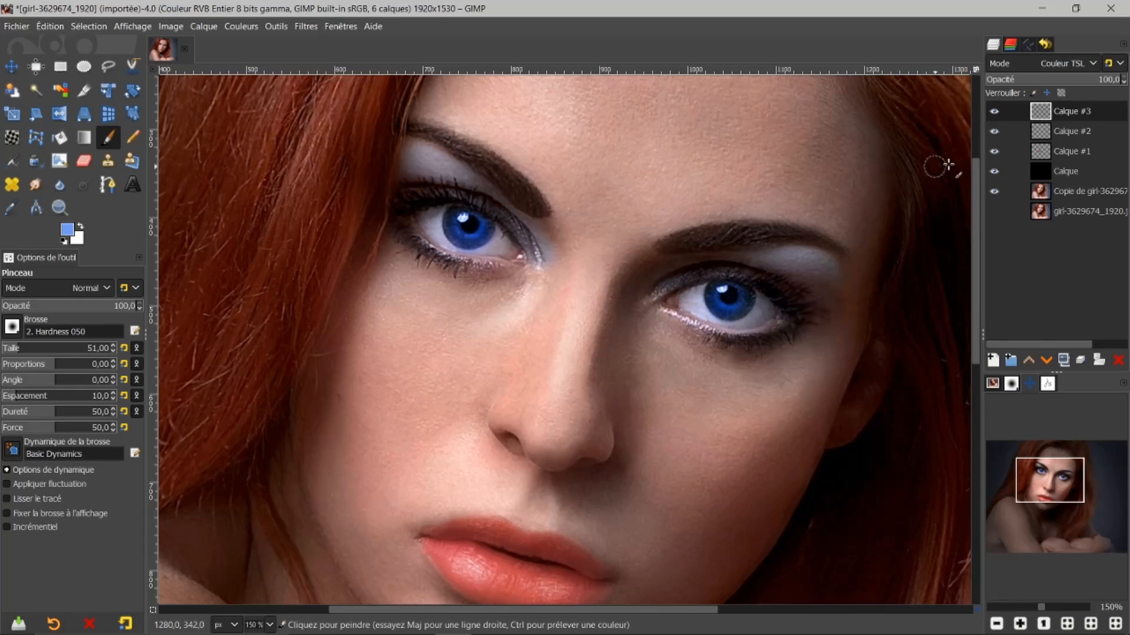
# - Set the iris color layer's blend mode to Lumière douce and duplicate the layer
pyautogui.click(1094, 64)
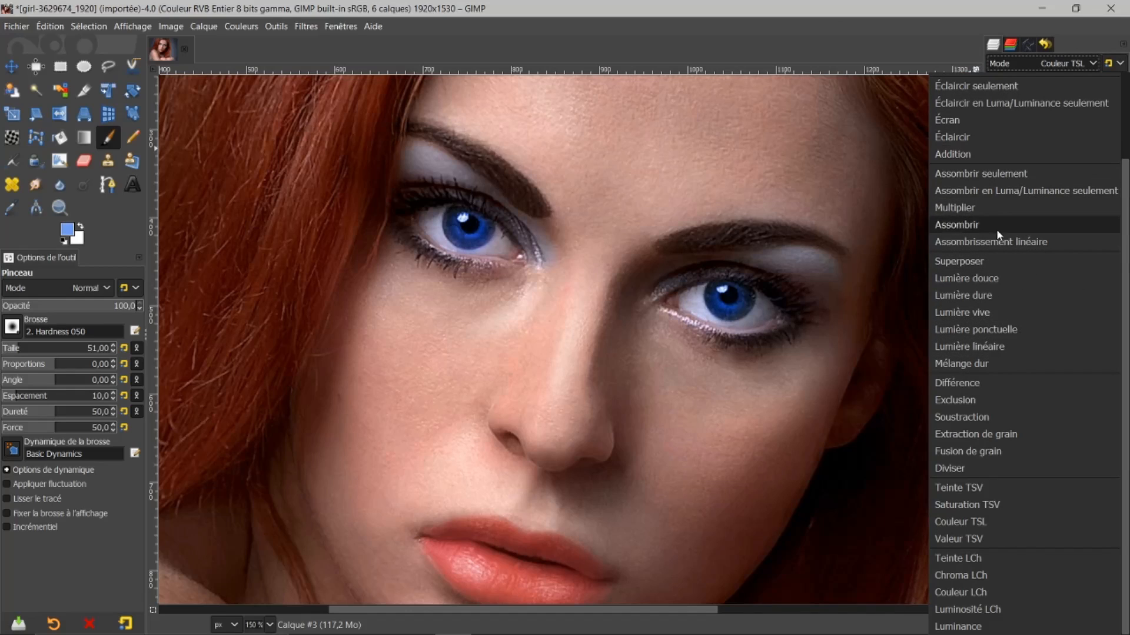
pyautogui.click(978, 278)
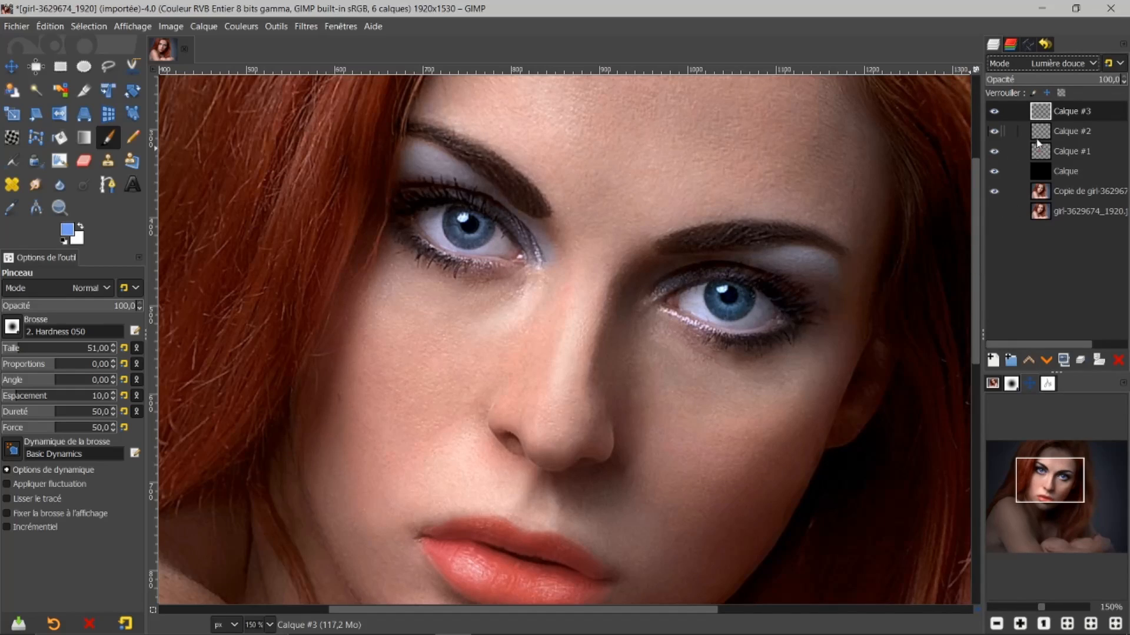
pyautogui.click(1063, 362)
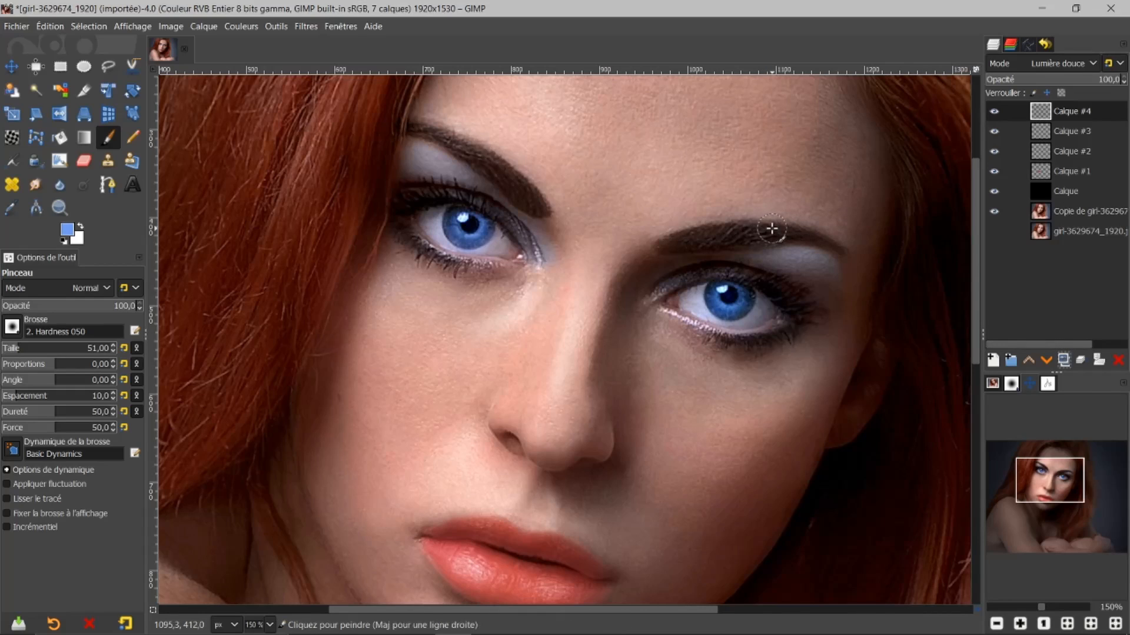
# - Lower the duplicated iris layer's opacity to 43.9 and compare the eyes with and without it
pyautogui.press('1')
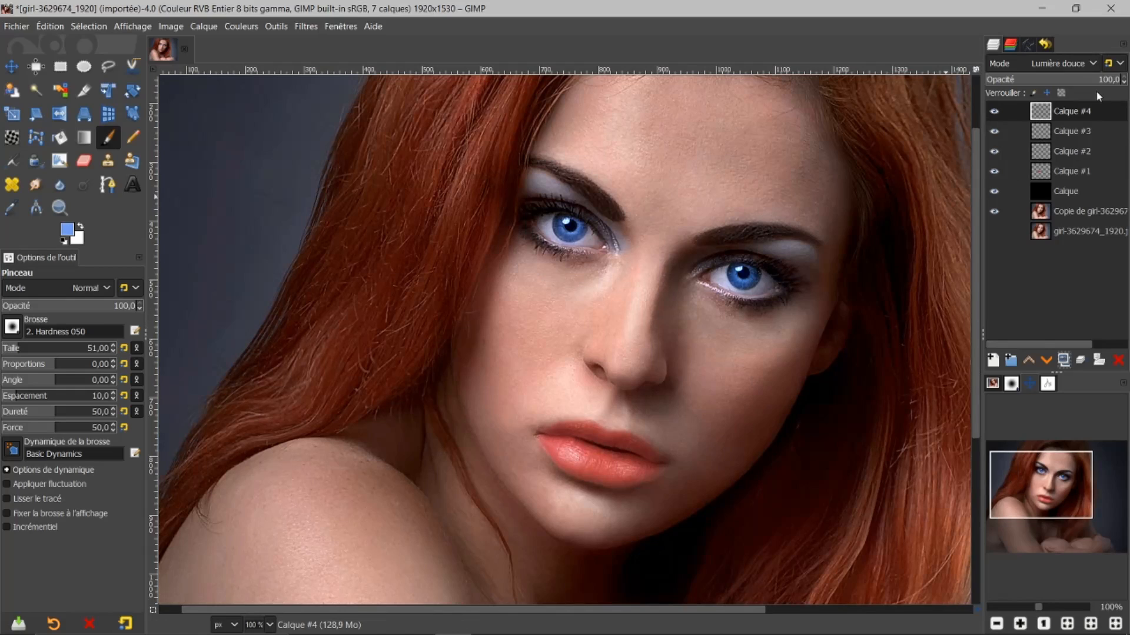
pyautogui.click(1092, 78)
pyautogui.moveTo(1078, 78); pyautogui.dragTo(1048, 88)
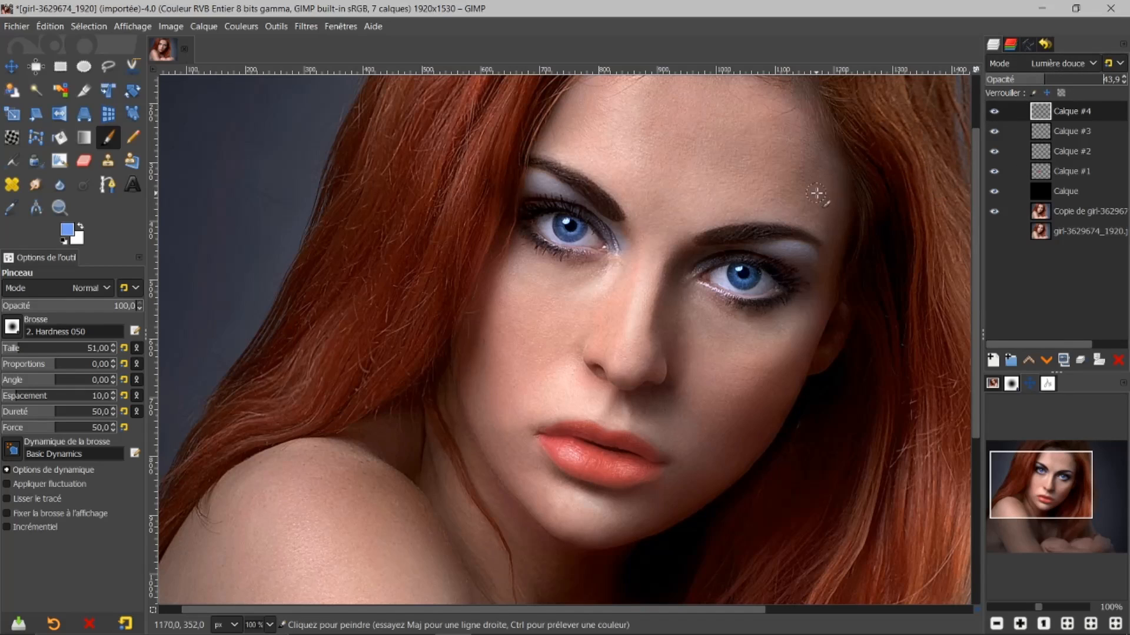
pyautogui.click(994, 113)
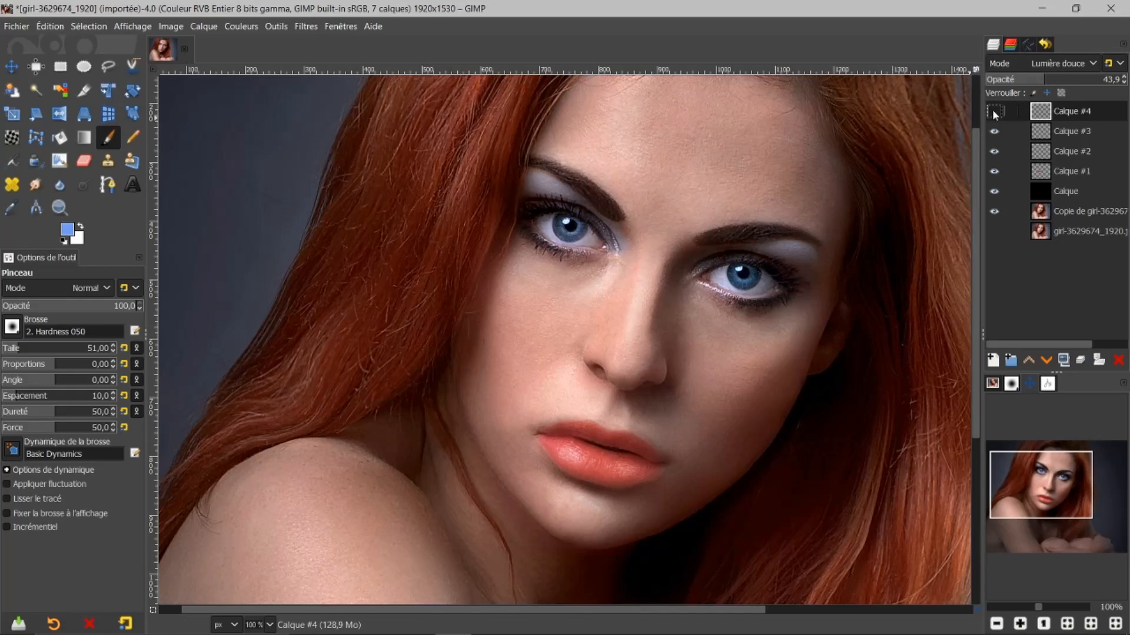
pyautogui.click(994, 111)
# - Merge the duplicated iris layer down into Calque #3 and set the merged layer's blend mode to Lumière douce
pyautogui.rightClick(1040, 113)
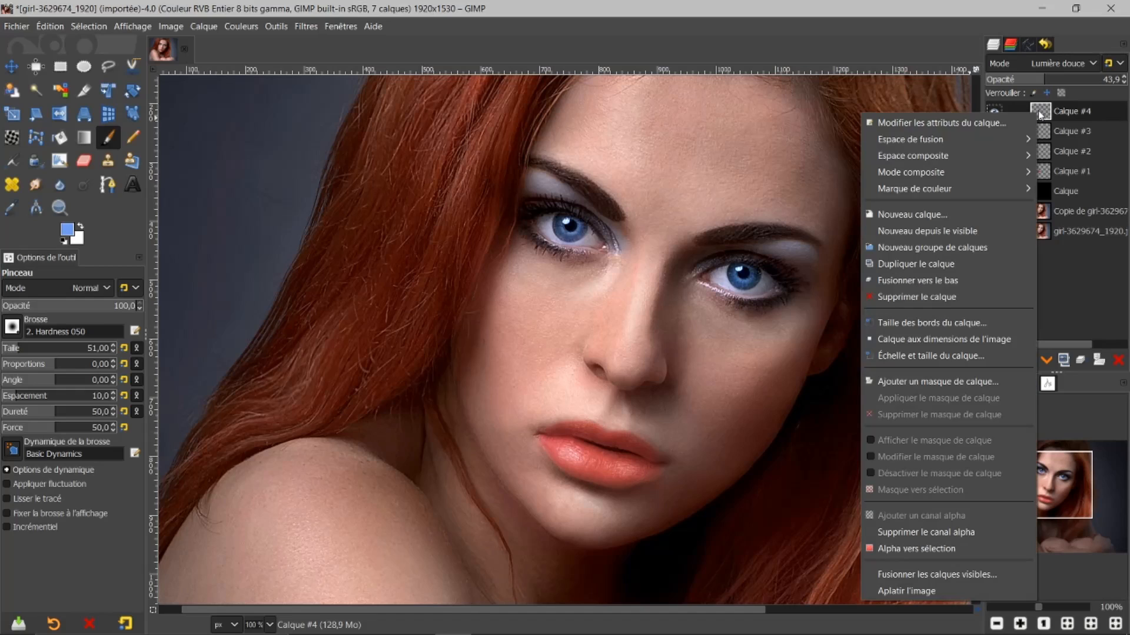
pyautogui.click(958, 280)
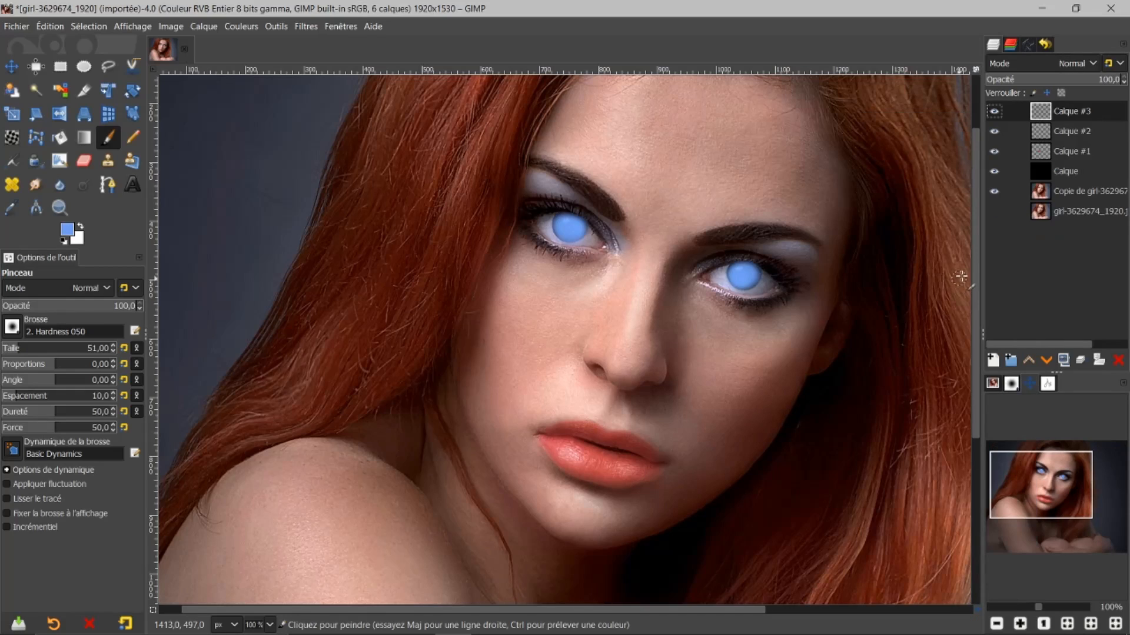
pyautogui.click(1093, 65)
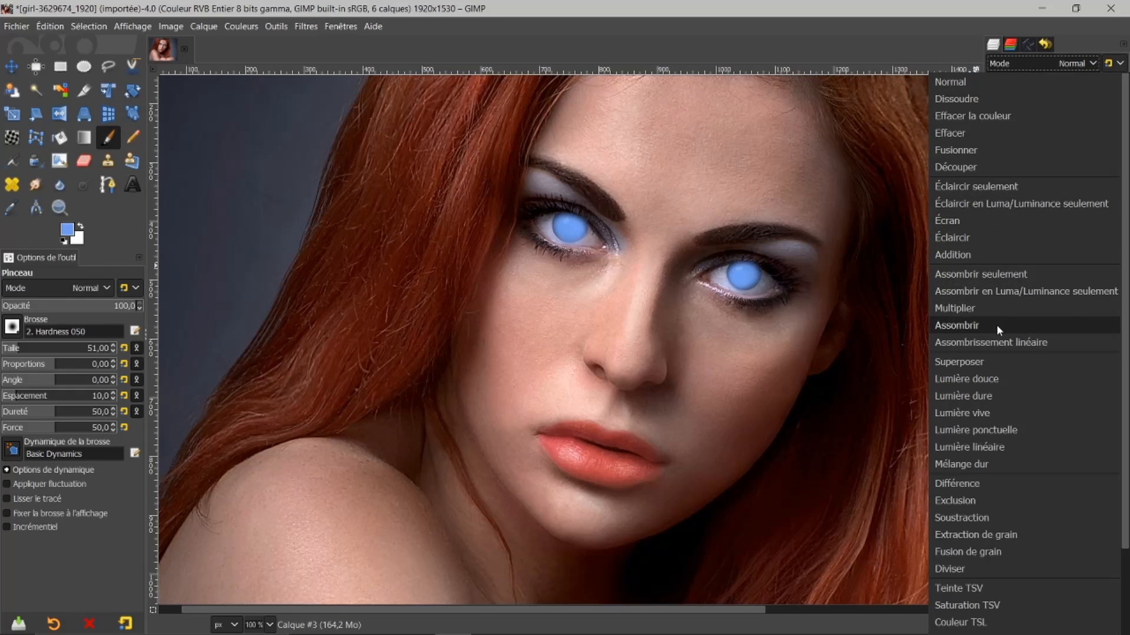
pyautogui.click(980, 379)
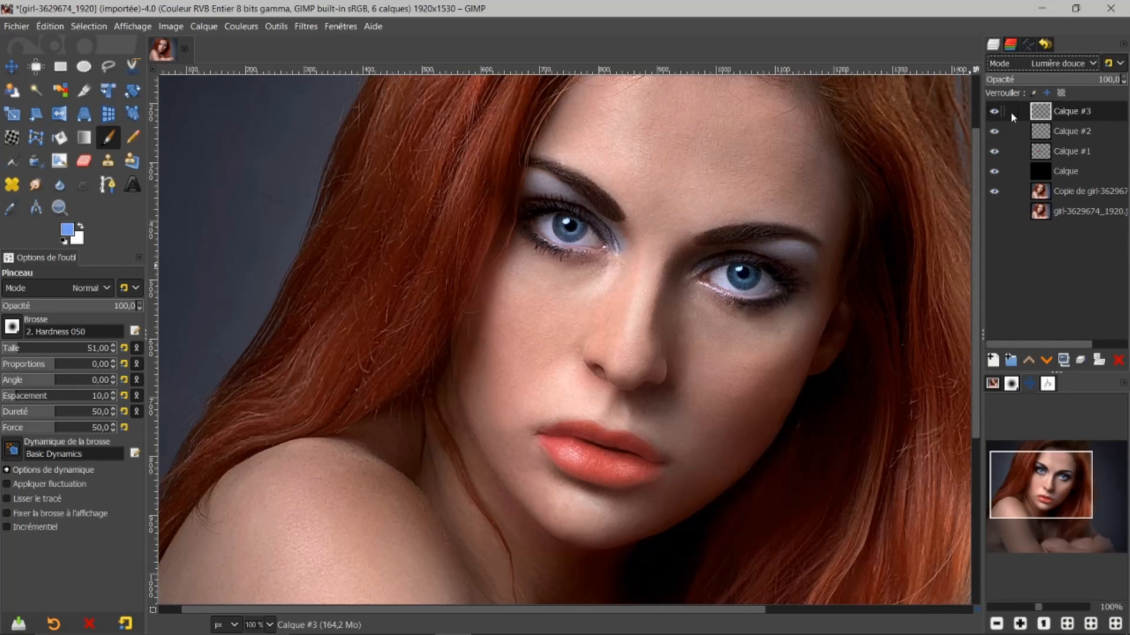
pyautogui.click(994, 112)
pyautogui.click(994, 111)
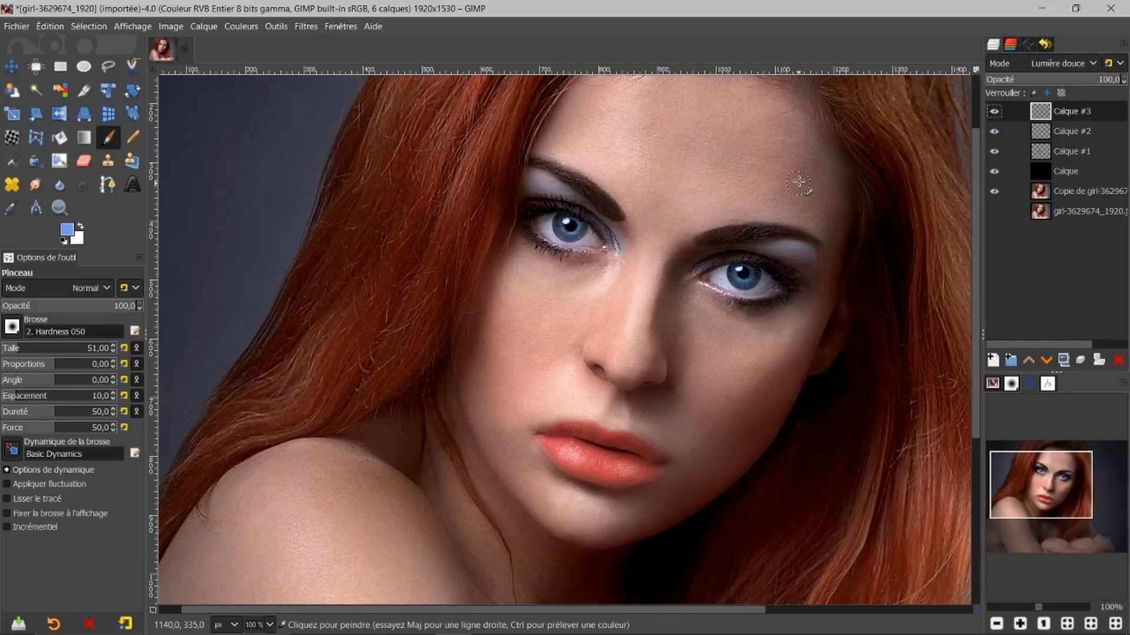
# - Make the original bottom layer visible and compare it alone with the full makeup result on the whole image
pyautogui.keyDown('ctrl'); pyautogui.scroll(-1, 800, 182); pyautogui.keyUp('ctrl')
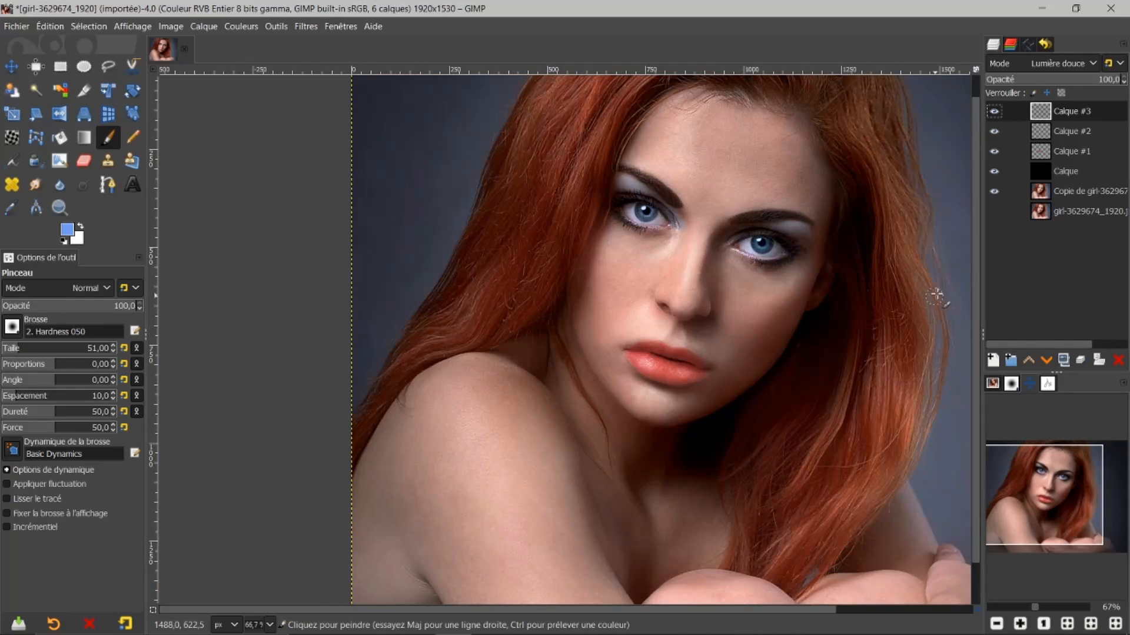
pyautogui.scroll(1, 970, 248)
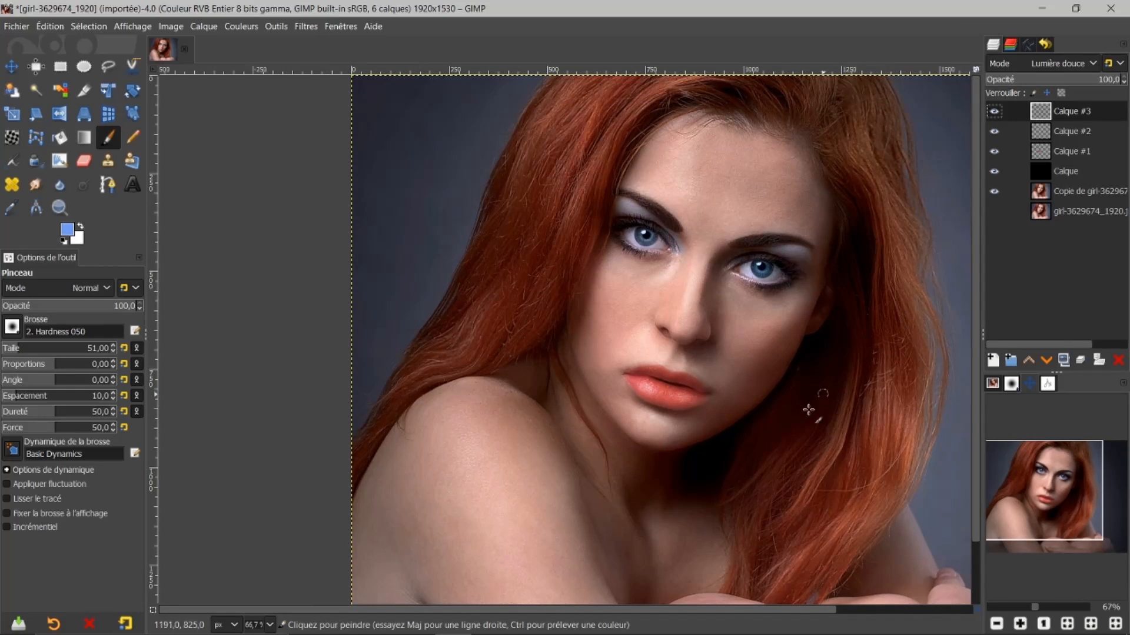
pyautogui.hscroll(2, 704, 612)
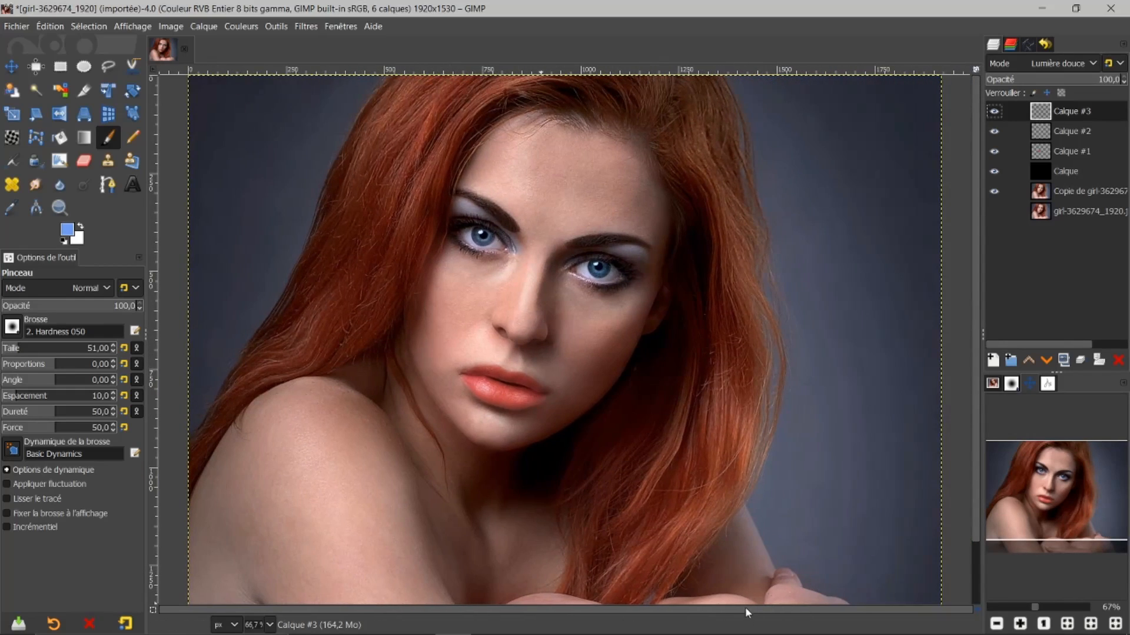
pyautogui.scroll(-1, 974, 391)
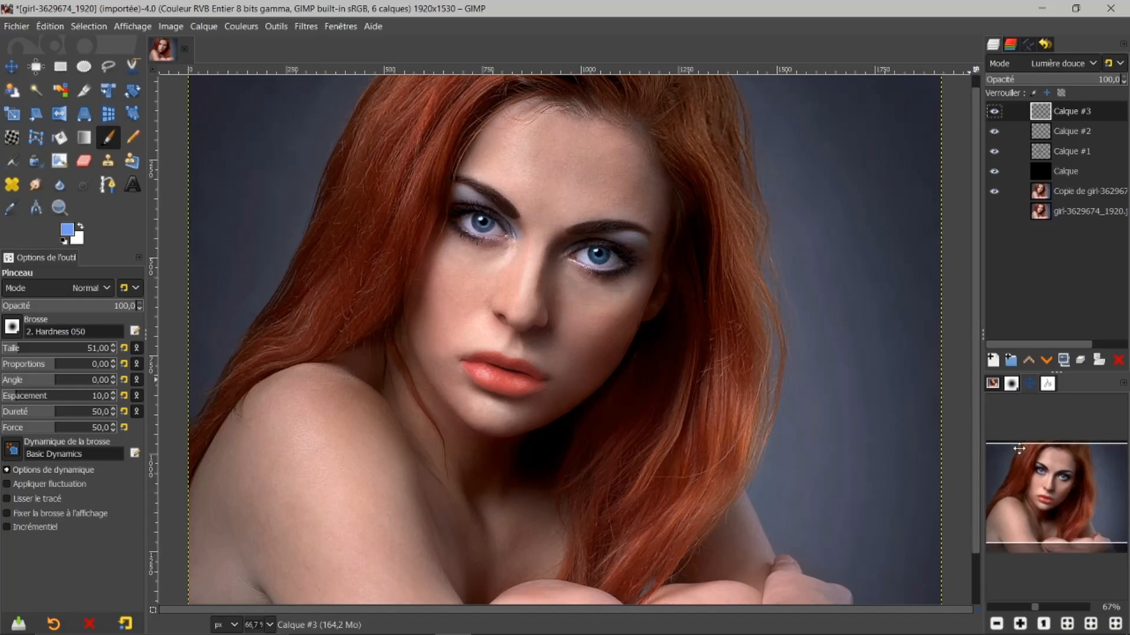
pyautogui.click(1030, 383)
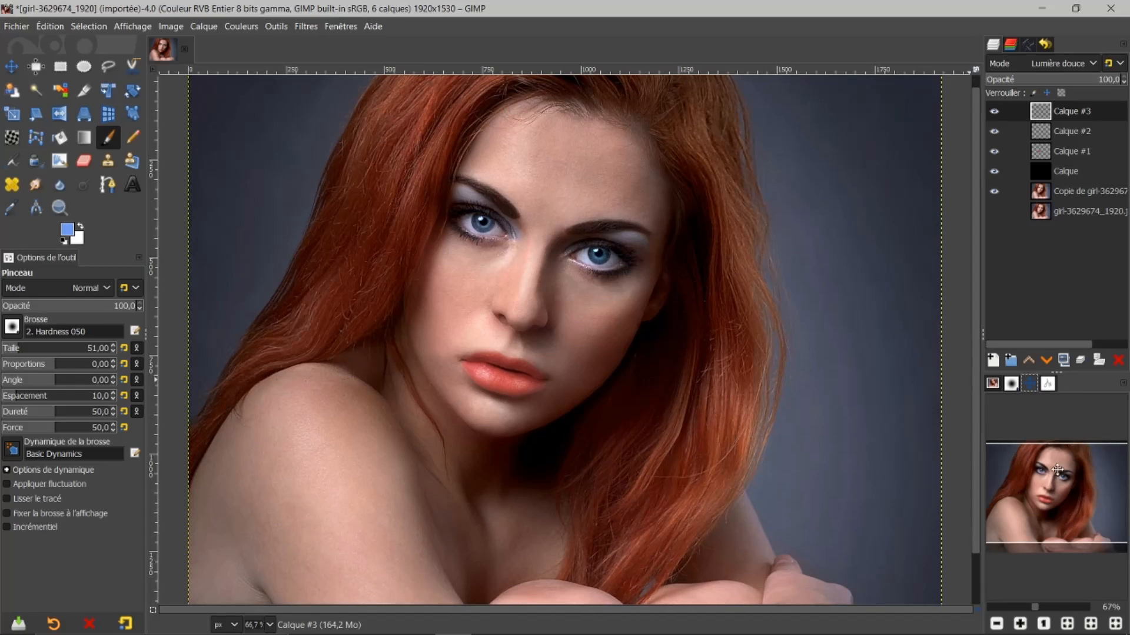
pyautogui.click(1066, 624)
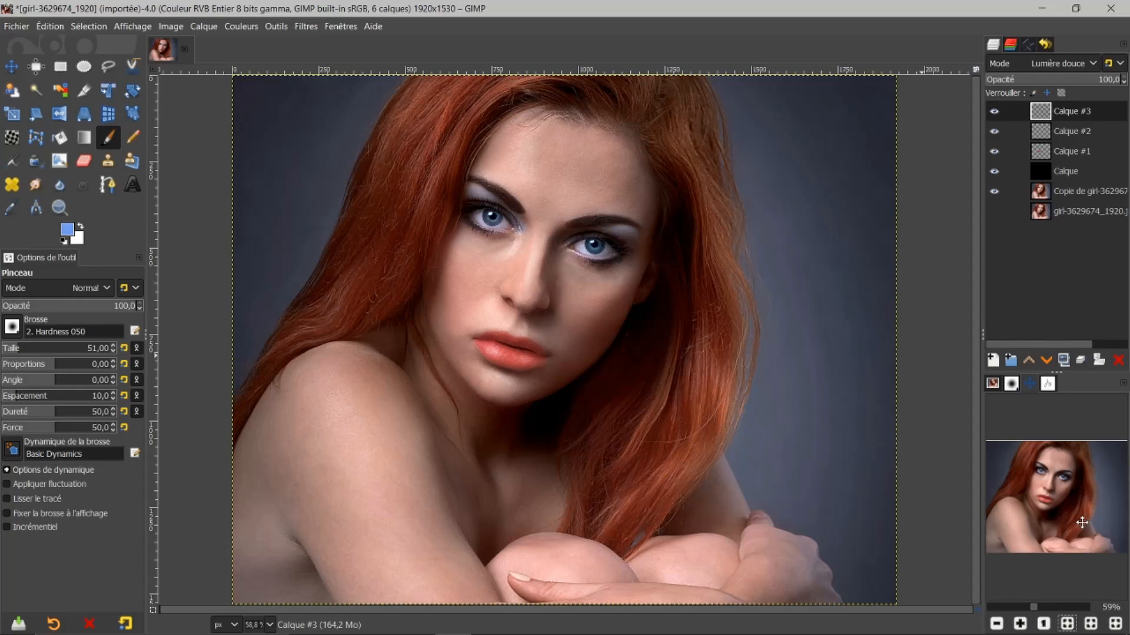
pyautogui.click(994, 210)
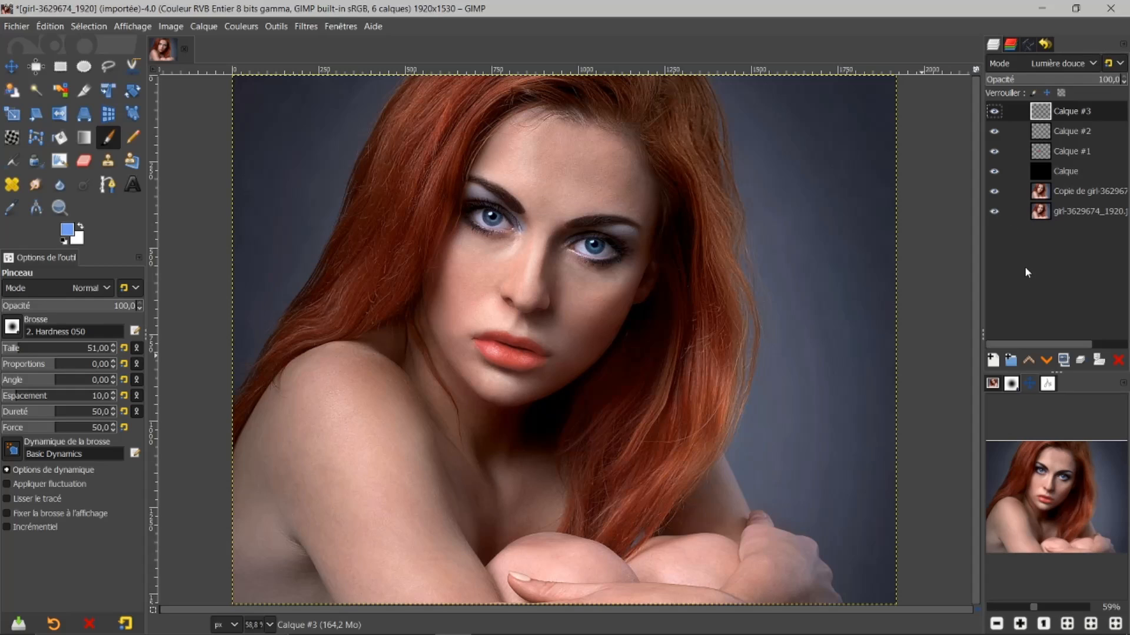
pyautogui.keyDown('shift'); pyautogui.click(994, 211); pyautogui.keyUp('shift')
pyautogui.keyDown('shift'); pyautogui.click(992, 212); pyautogui.keyUp('shift')
pyautogui.keyDown('shift'); pyautogui.click(992, 213); pyautogui.keyUp('shift')
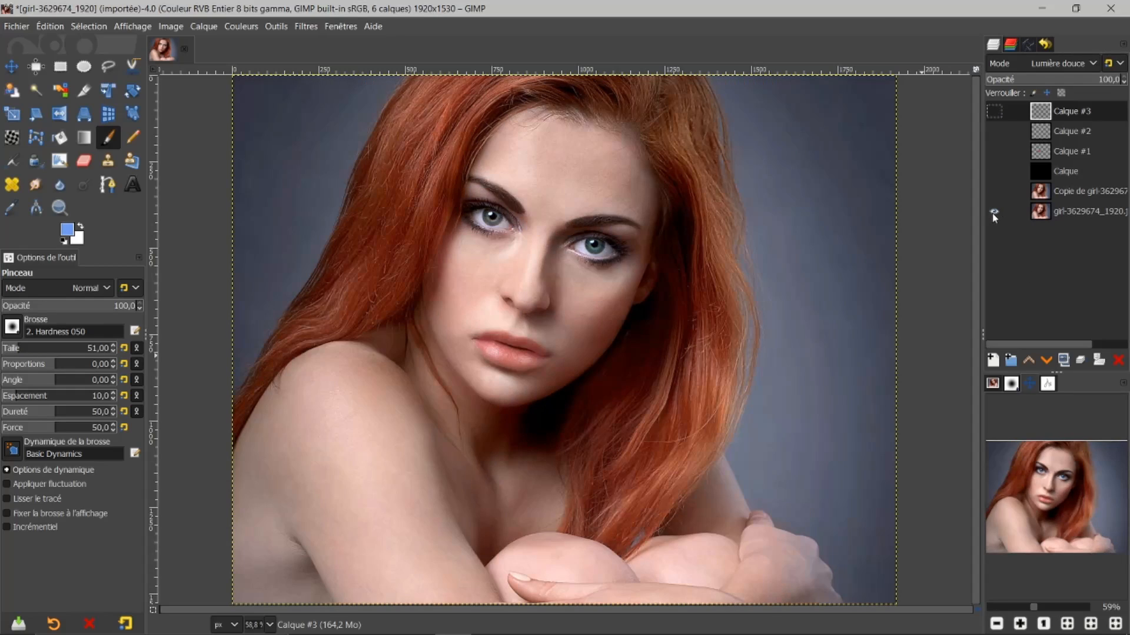
pyautogui.keyDown('shift'); pyautogui.click(992, 213); pyautogui.keyUp('shift')
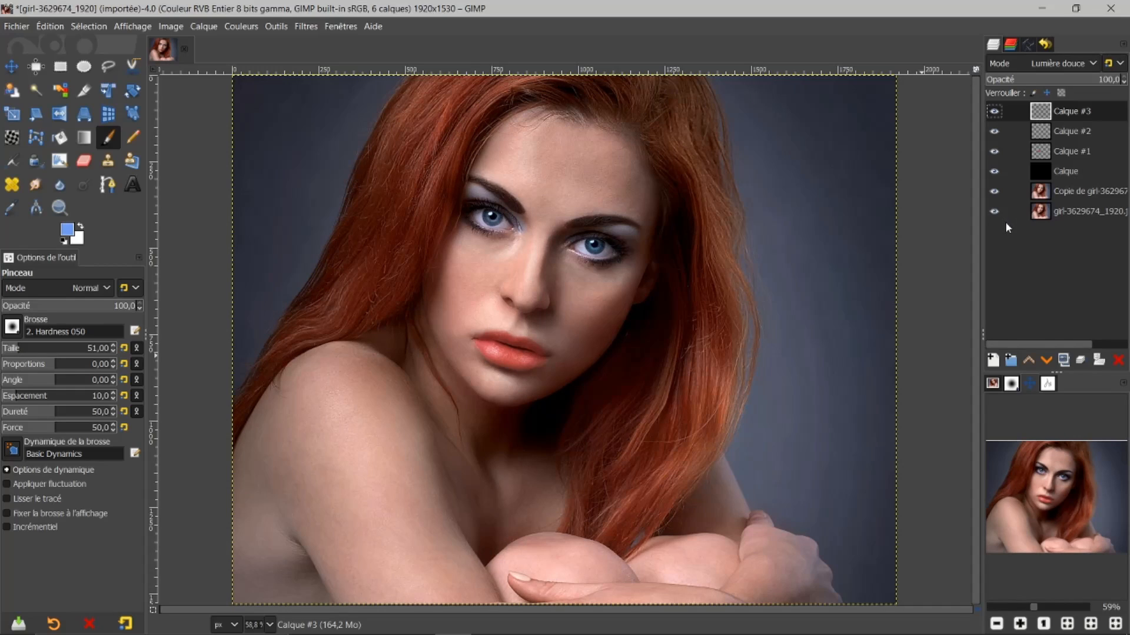
# - Import the path from visage déchiré.svg and display its nodes over the portrait's face with the Paths tool
pyautogui.click(1024, 44)
pyautogui.rightClick(1022, 113)
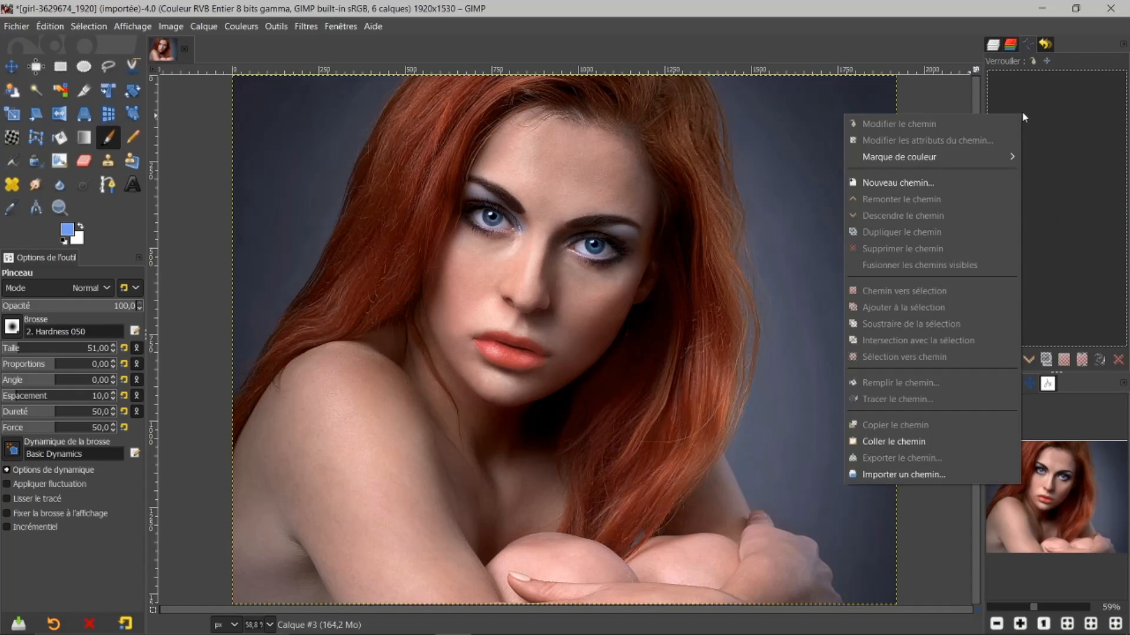
pyautogui.click(929, 475)
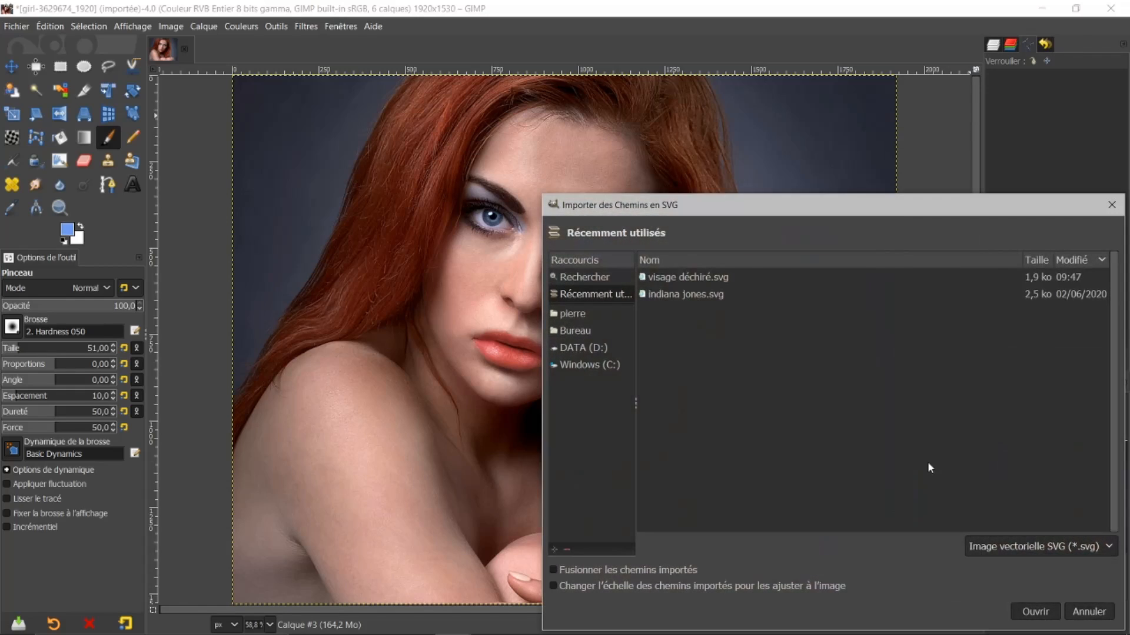
pyautogui.click(671, 278)
pyautogui.click(1035, 612)
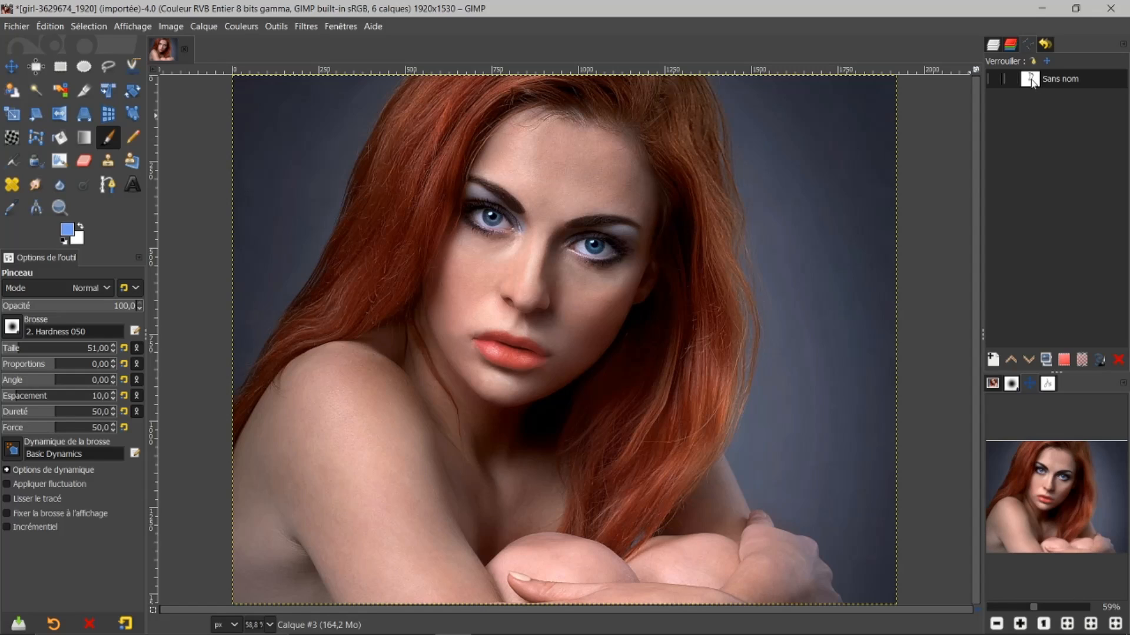
pyautogui.doubleClick(1031, 80)
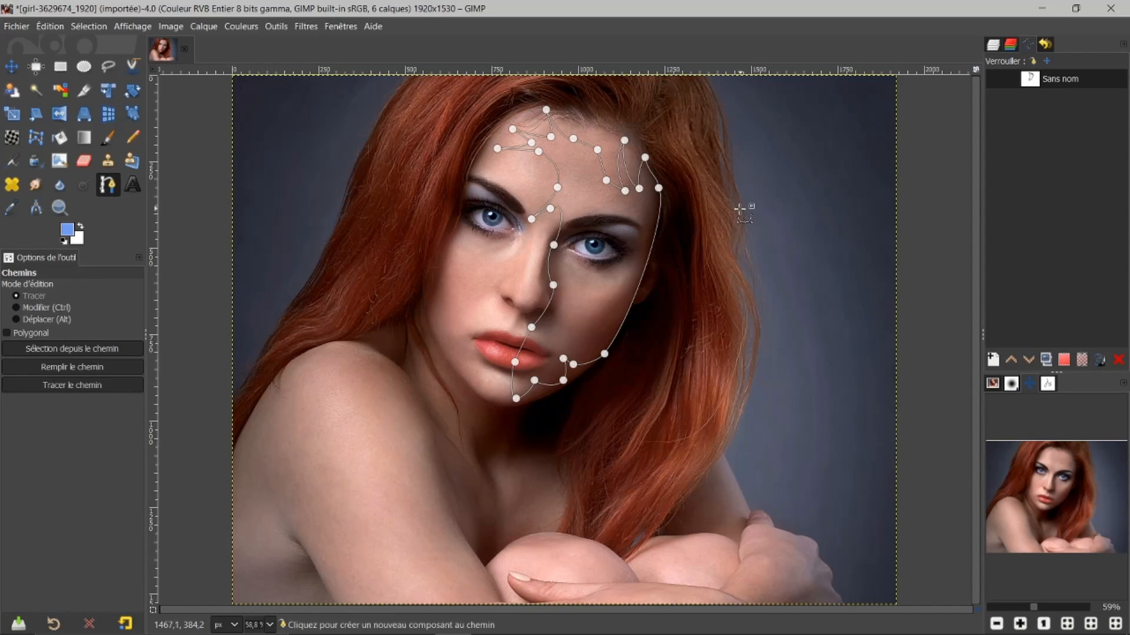
pyautogui.scroll(1, 740, 210)
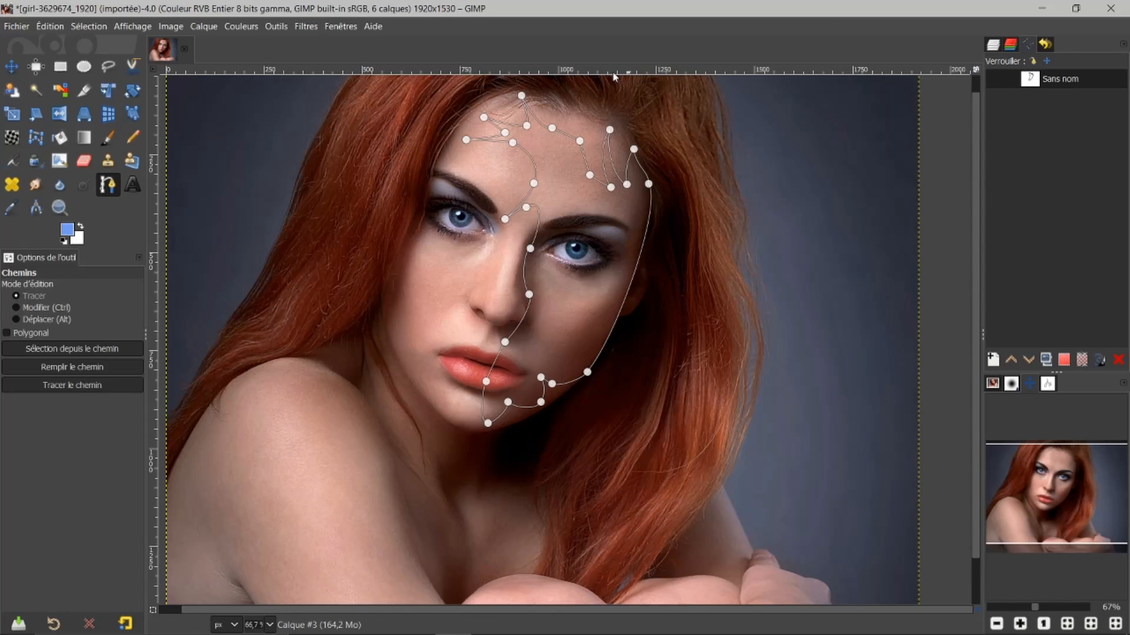
pyautogui.click(11, 66)
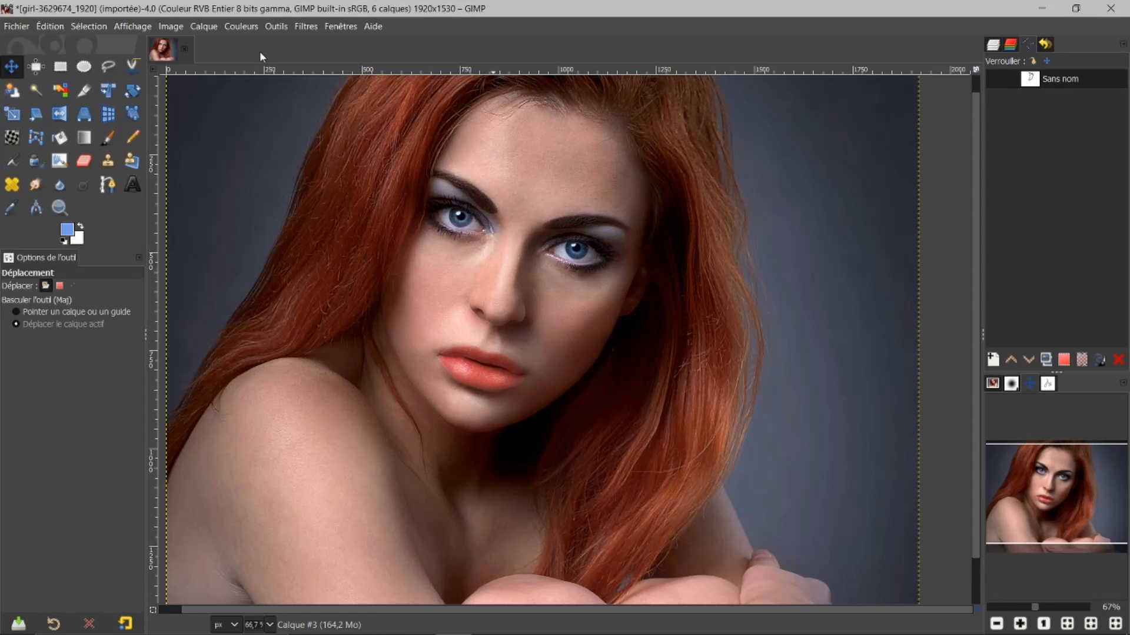
# - On the Copie de girl-3629674_1920.jpg layer, start a new path with a curved segment from the chin to the temple beside the ear
pyautogui.click(993, 50)
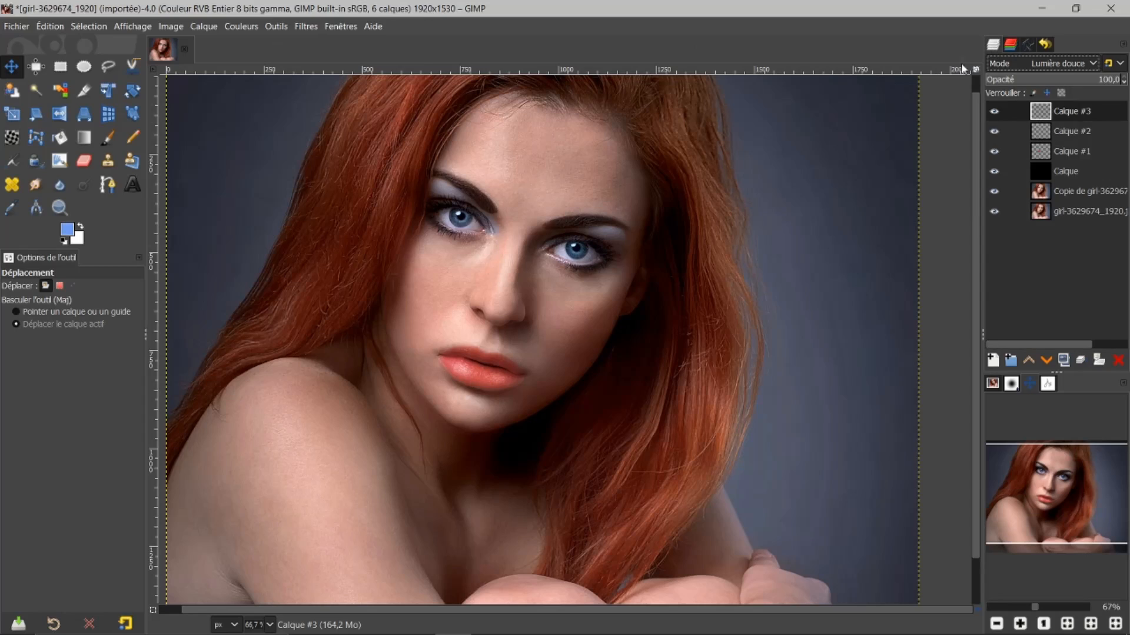
pyautogui.click(1034, 191)
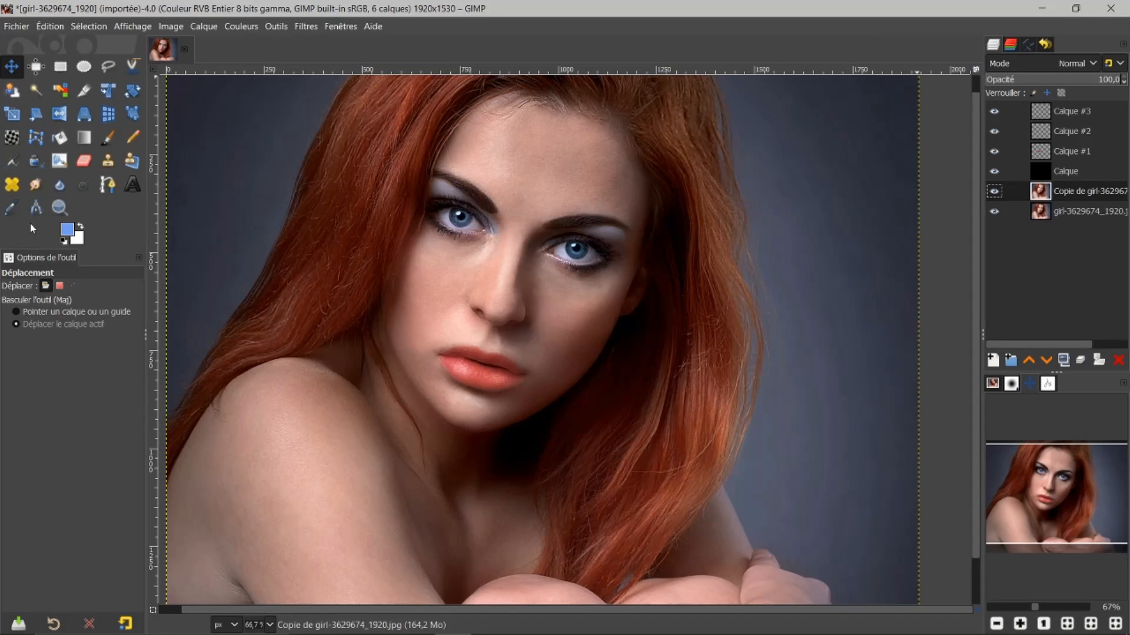
pyautogui.click(107, 185)
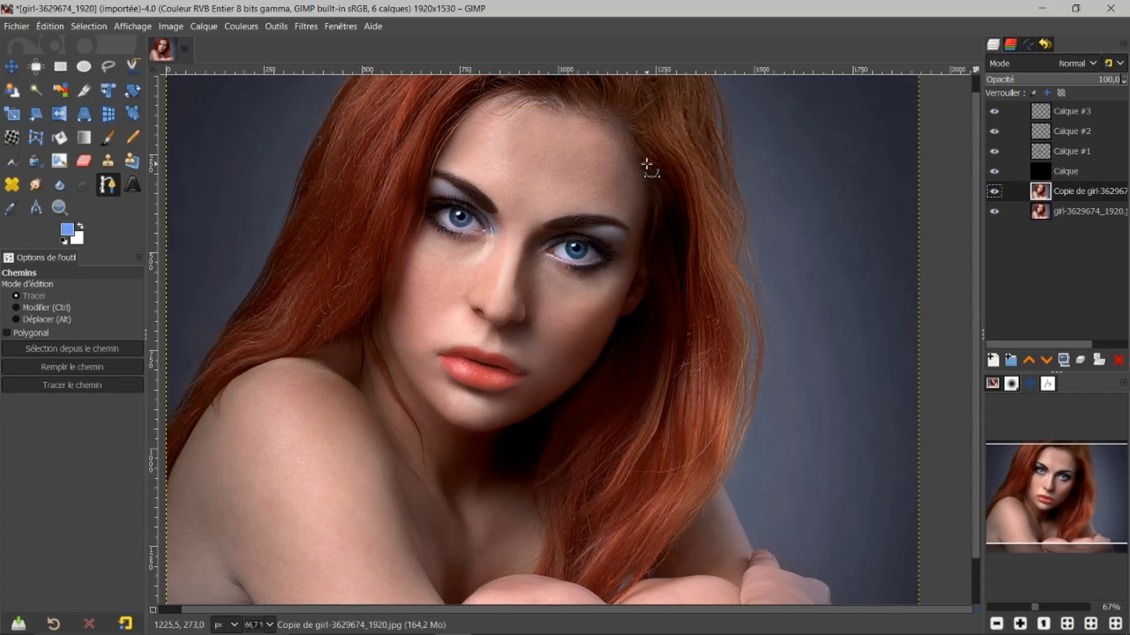
pyautogui.click(479, 432)
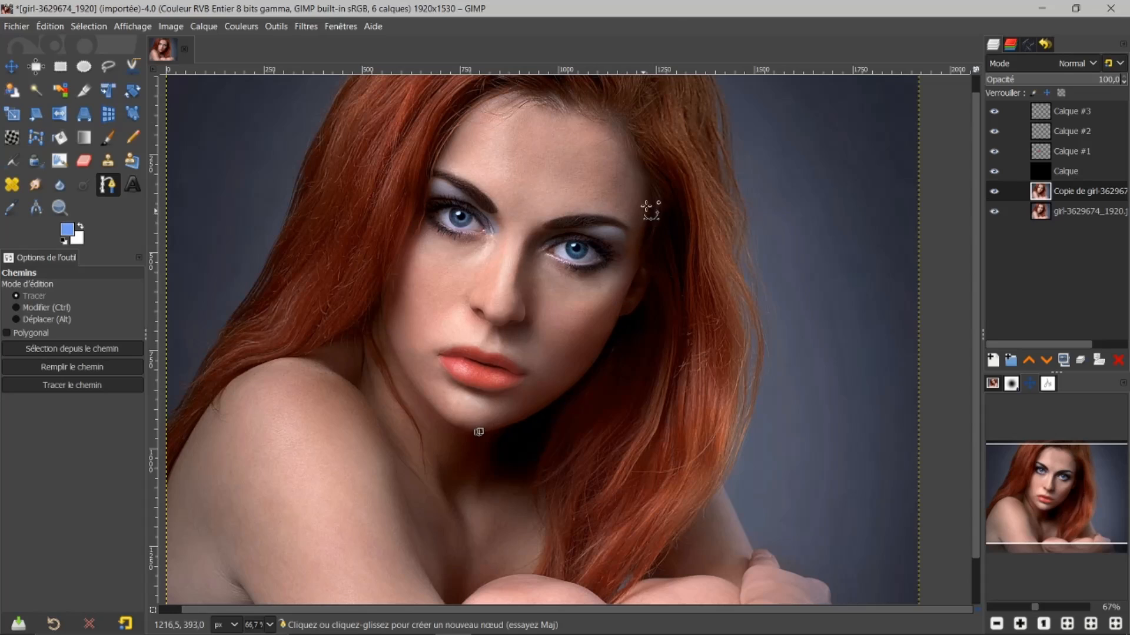
pyautogui.moveTo(647, 176); pyautogui.dragTo(646, 120)
pyautogui.moveTo(648, 235); pyautogui.dragTo(658, 296)
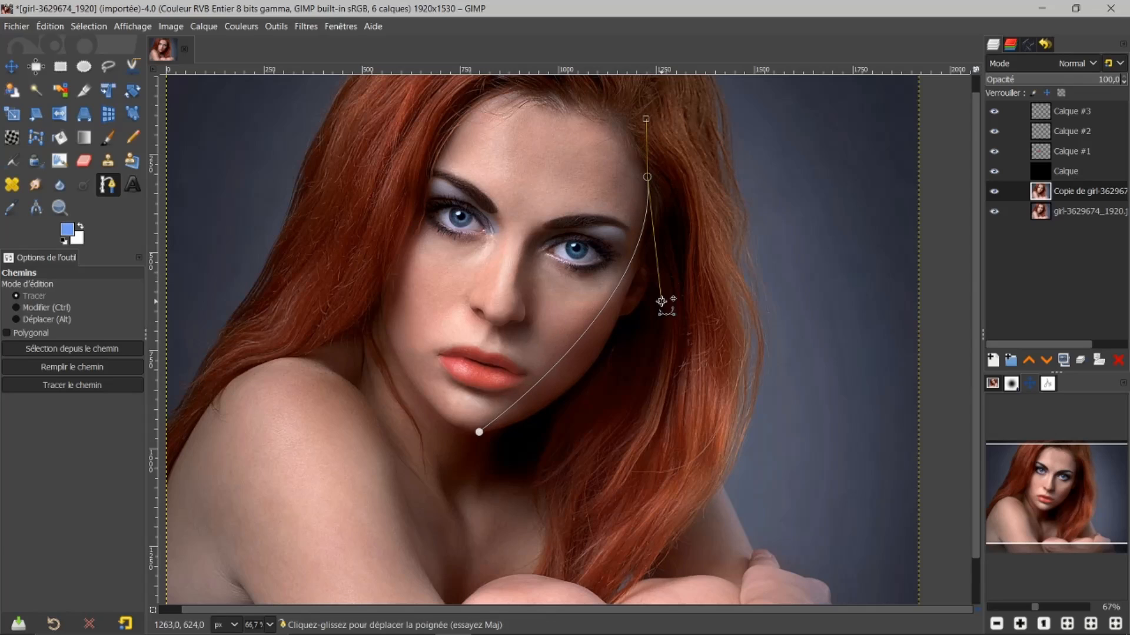
# - Pull out the chin node's handle so the path segment follows the jawline
pyautogui.click(480, 432)
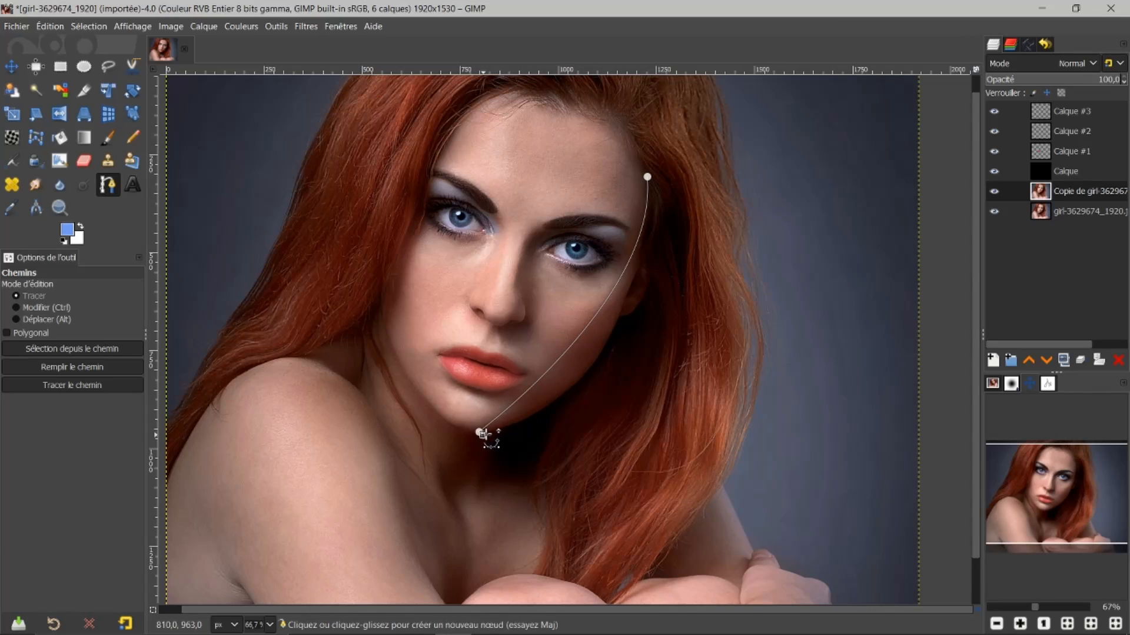
pyautogui.moveTo(497, 431)
pyautogui.mouseDown()
pyautogui.moveTo(474, 443)
pyautogui.moveTo(497, 431)
pyautogui.mouseUp()
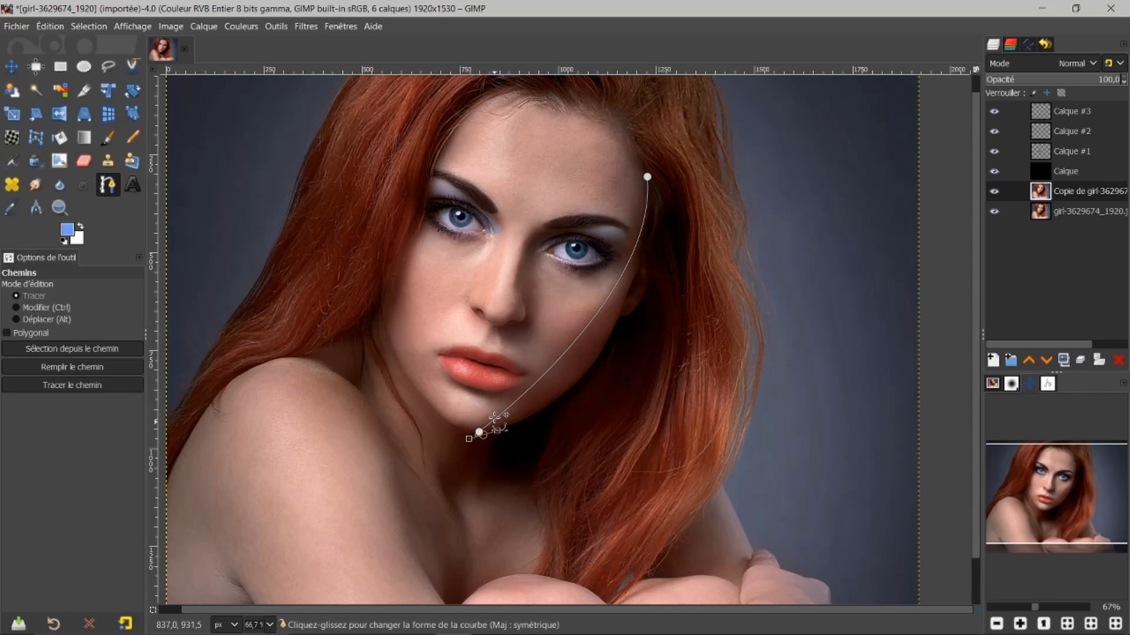
pyautogui.hotkey('ctrl', 'z')
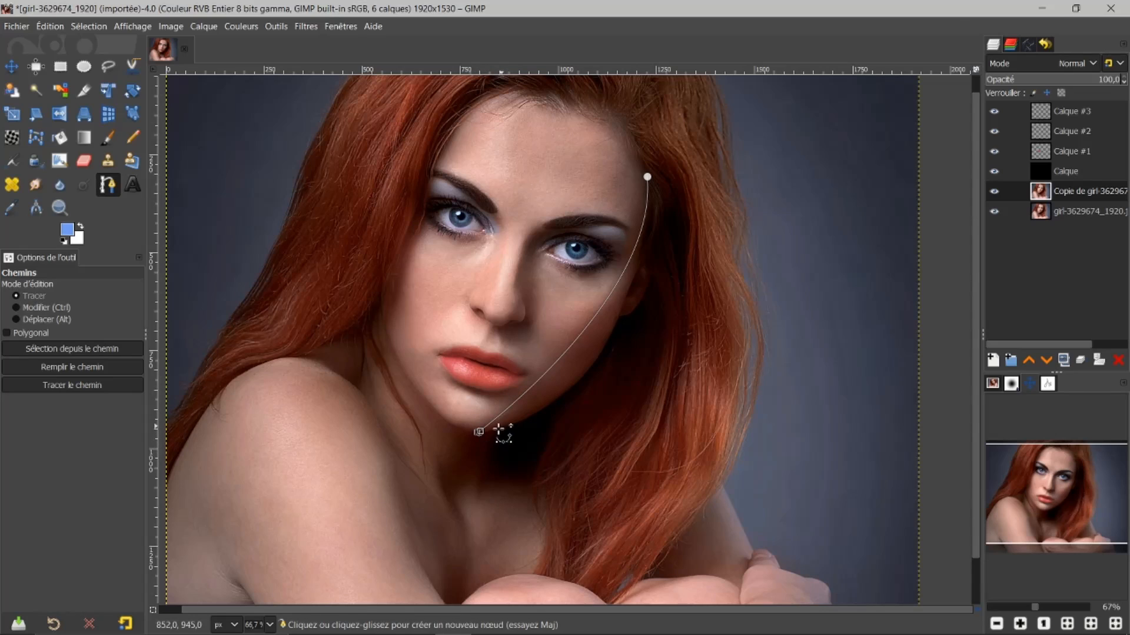
pyautogui.scroll(3, 505, 434)
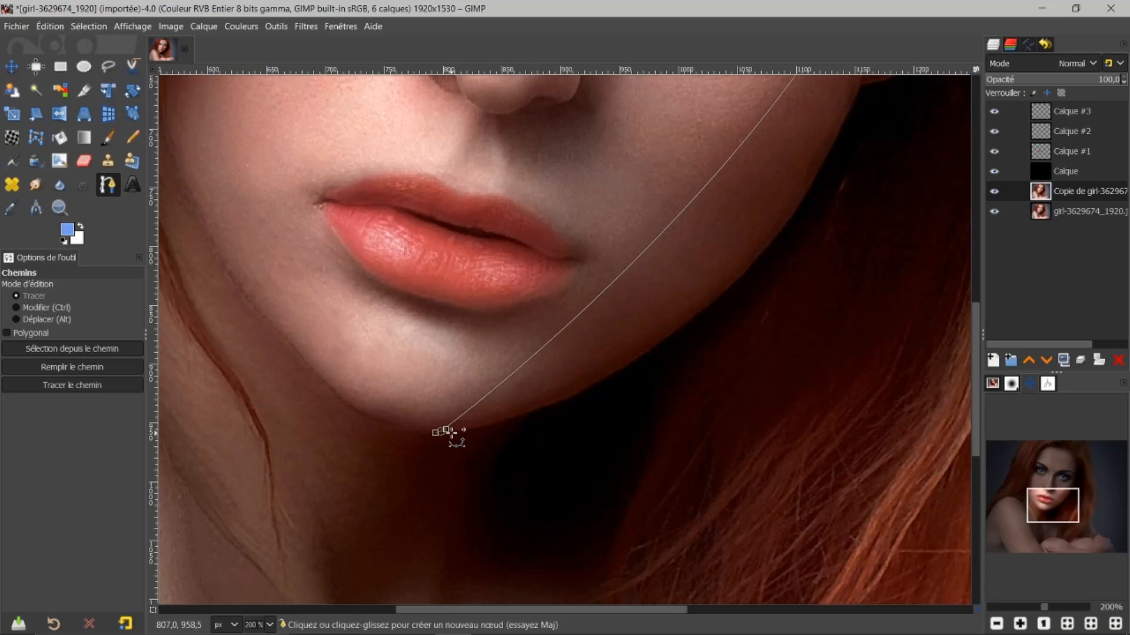
pyautogui.moveTo(447, 430); pyautogui.dragTo(757, 387)
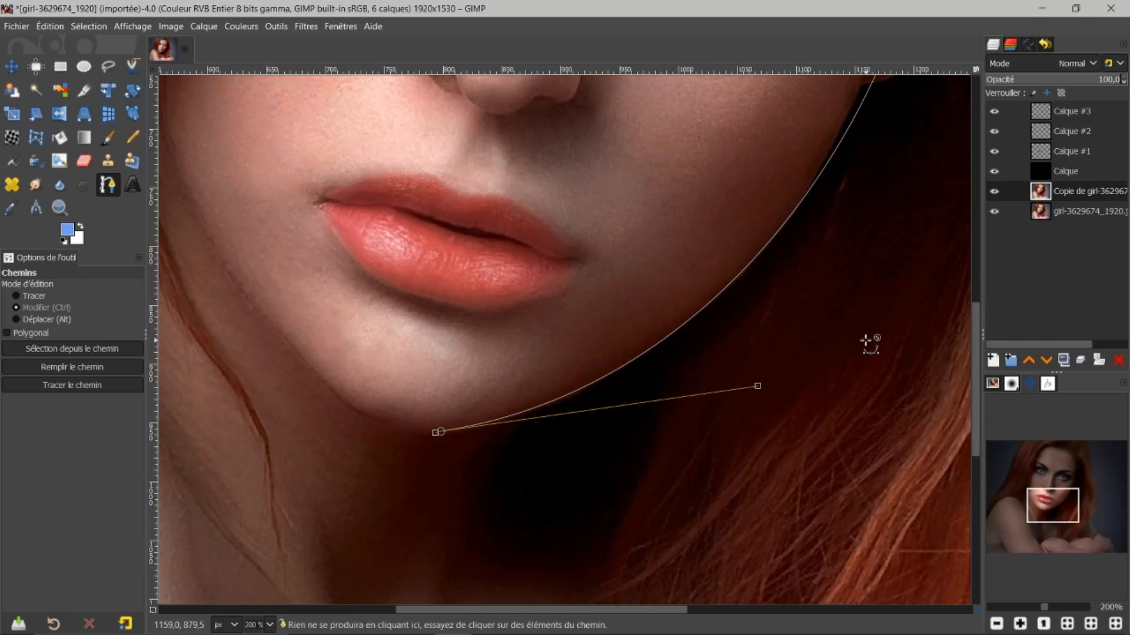
# - Continue the path from the temple node along the hairline to the top of the forehead
pyautogui.keyDown('ctrl'); pyautogui.scroll(-2, 871, 338); pyautogui.keyUp('ctrl')
pyautogui.keyDown('ctrl'); pyautogui.scroll(-1, 873, 341); pyautogui.keyUp('ctrl')
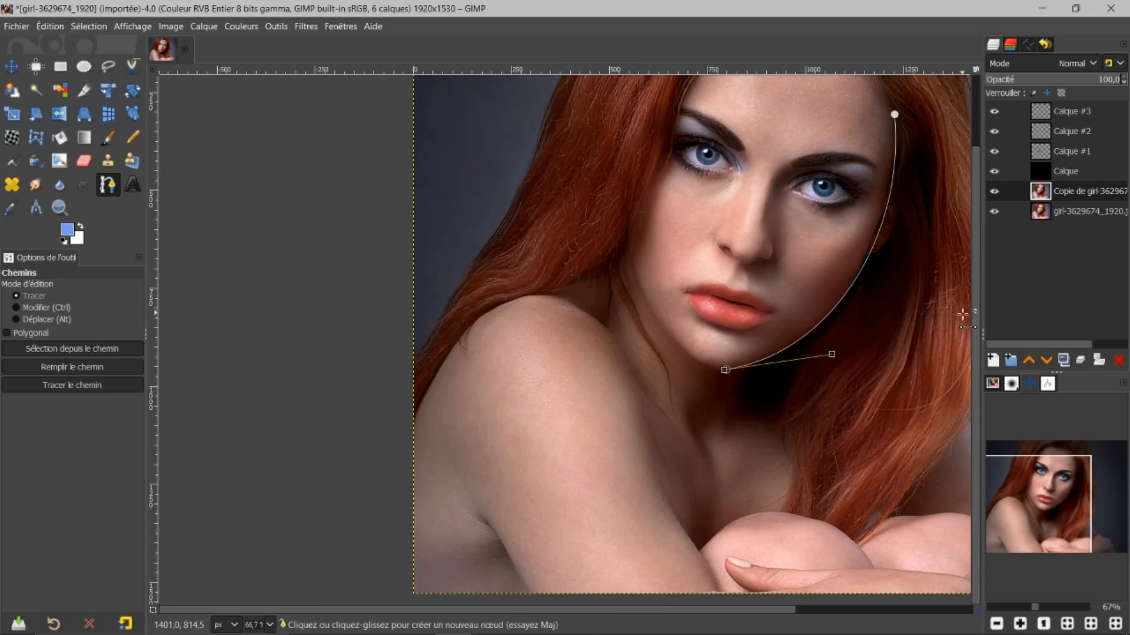
pyautogui.scroll(1, 972, 303)
pyautogui.scroll(2, 972, 303)
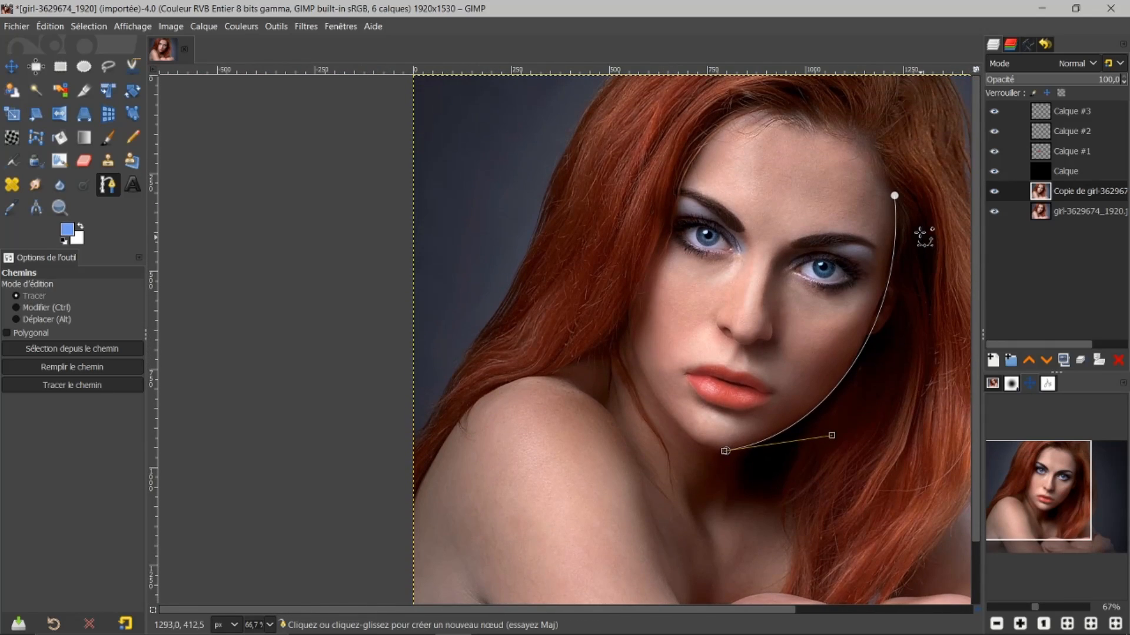
pyautogui.click(894, 195)
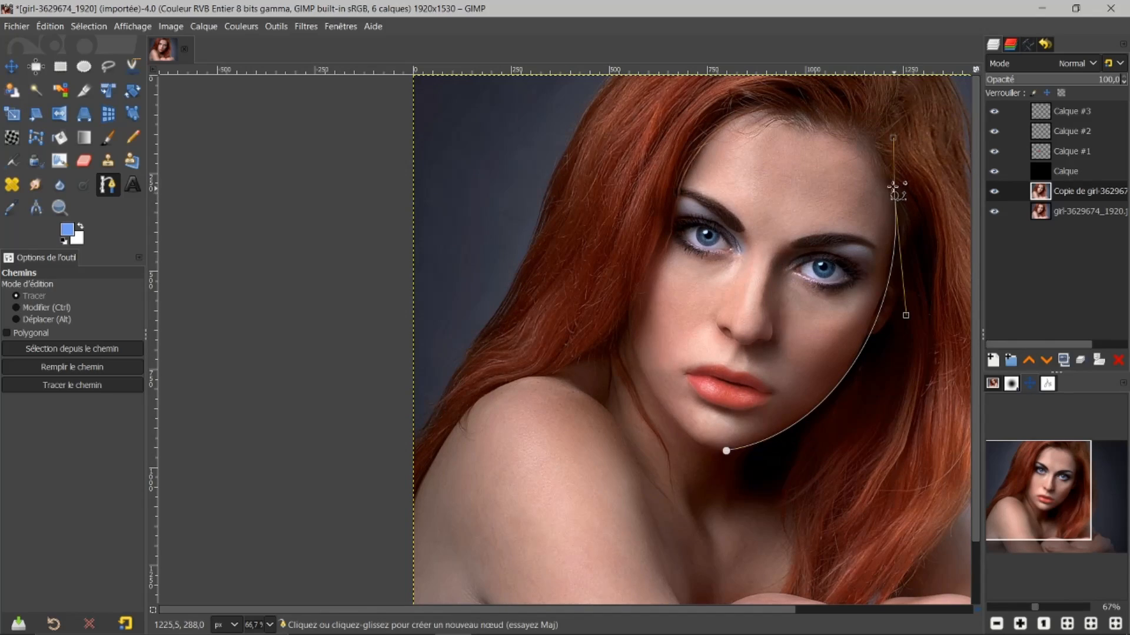
pyautogui.click(868, 147)
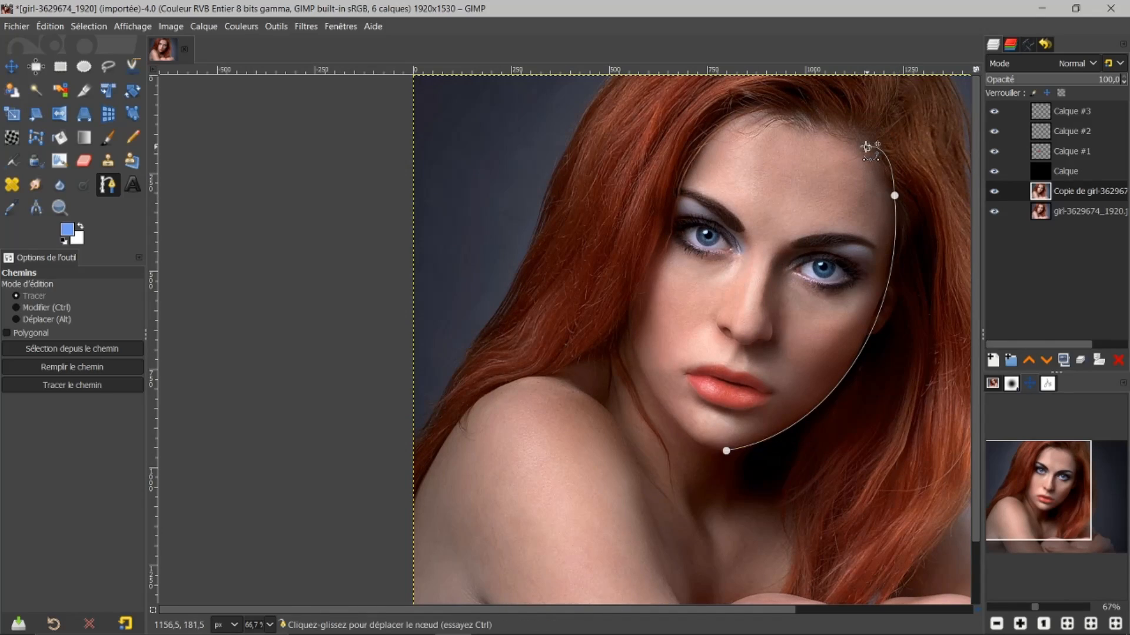
pyautogui.click(826, 127)
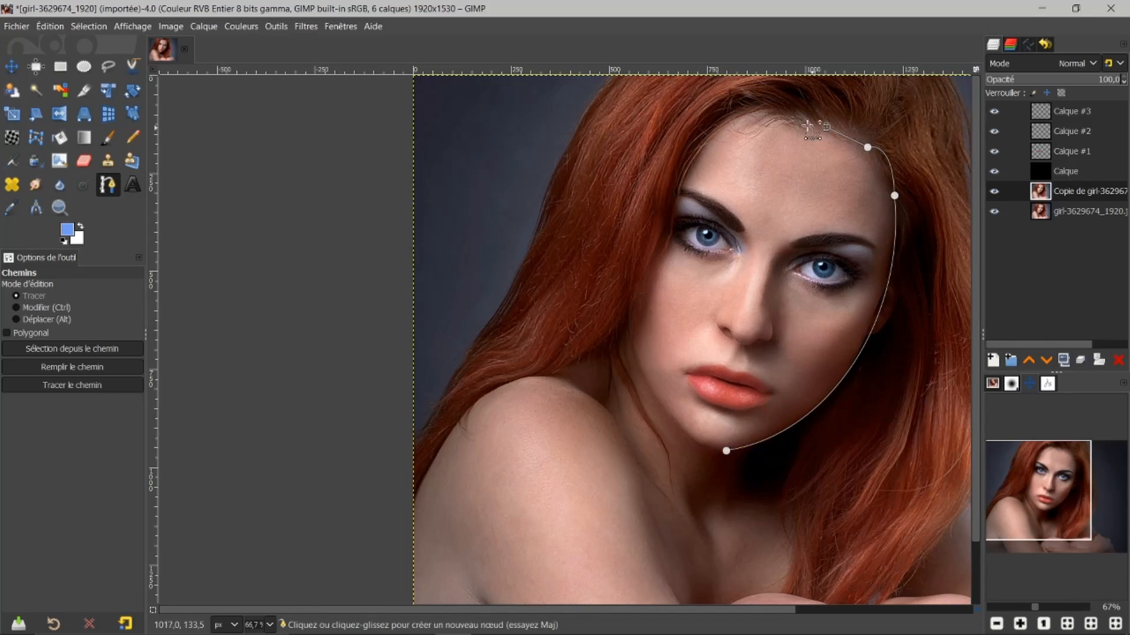
pyautogui.click(762, 110)
# - Add zigzag nodes across the forehead down to the inner end of the eyebrow for a jagged tear edge
pyautogui.click(775, 155)
pyautogui.click(775, 204)
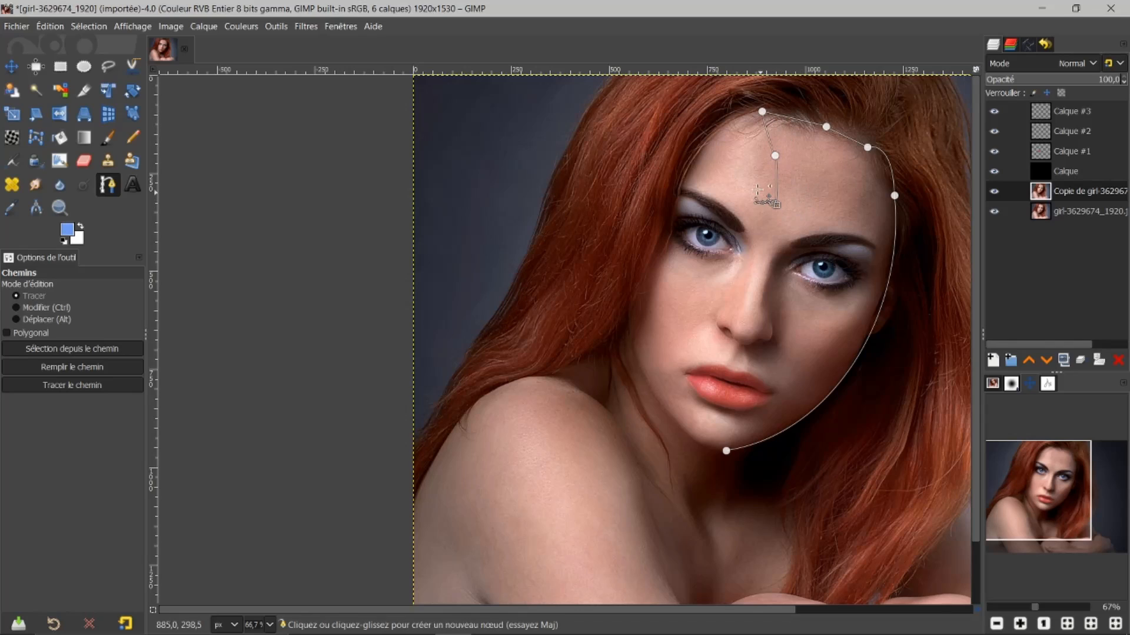
pyautogui.click(718, 152)
pyautogui.click(736, 204)
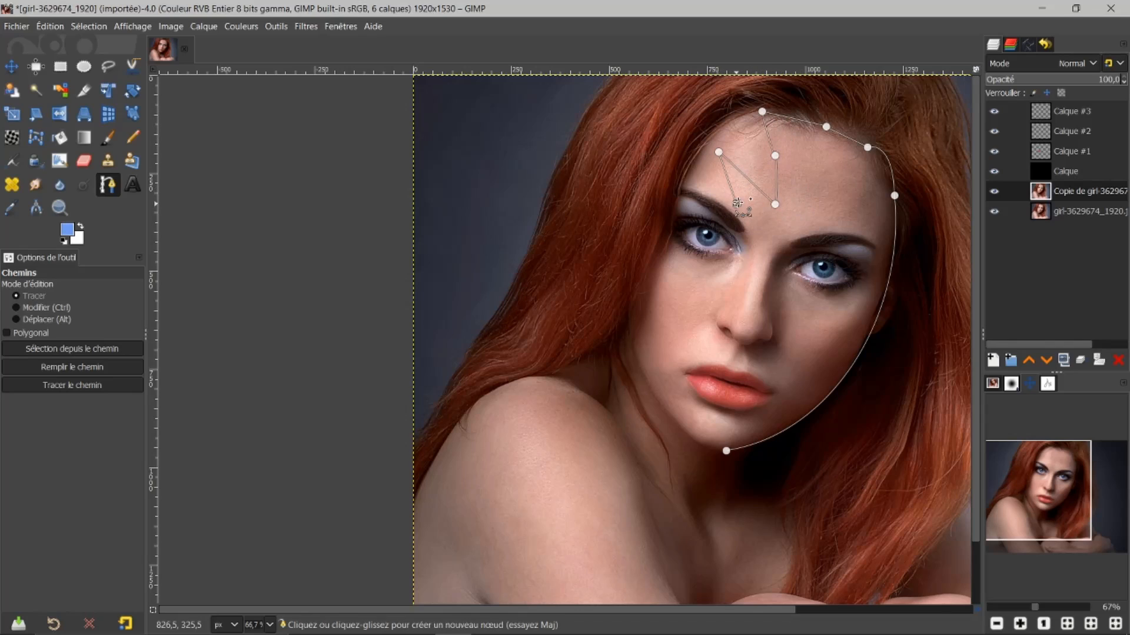
# - Extend the path down the nose and across the lips, and close it at the starting node on the chin
pyautogui.click(766, 253)
pyautogui.click(750, 289)
pyautogui.click(760, 320)
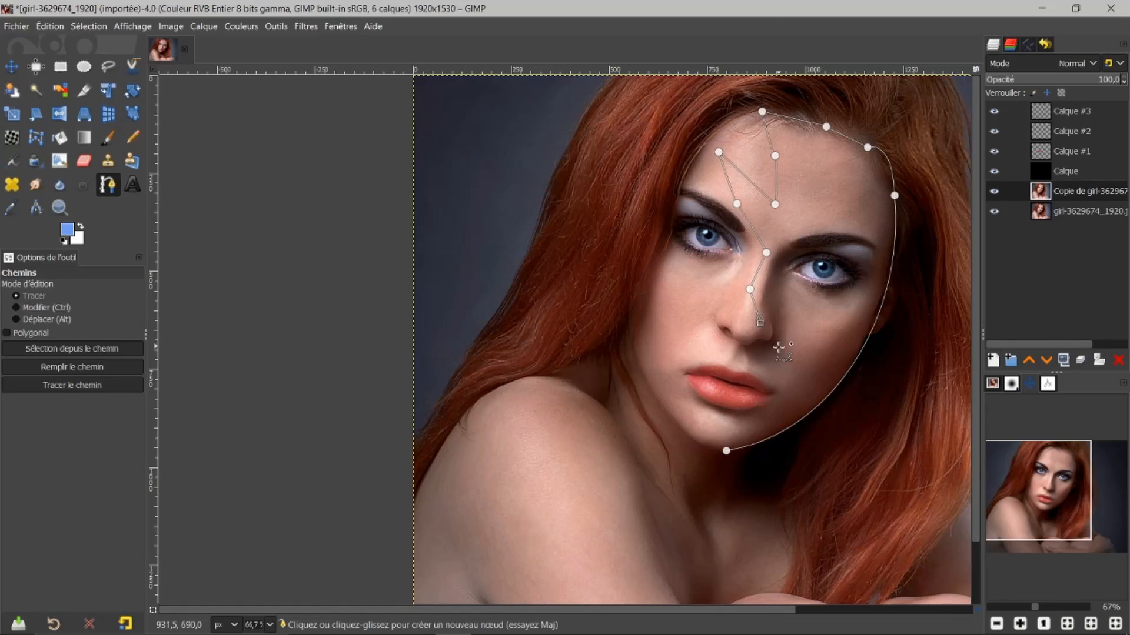
pyautogui.click(776, 353)
pyautogui.click(745, 367)
pyautogui.click(741, 395)
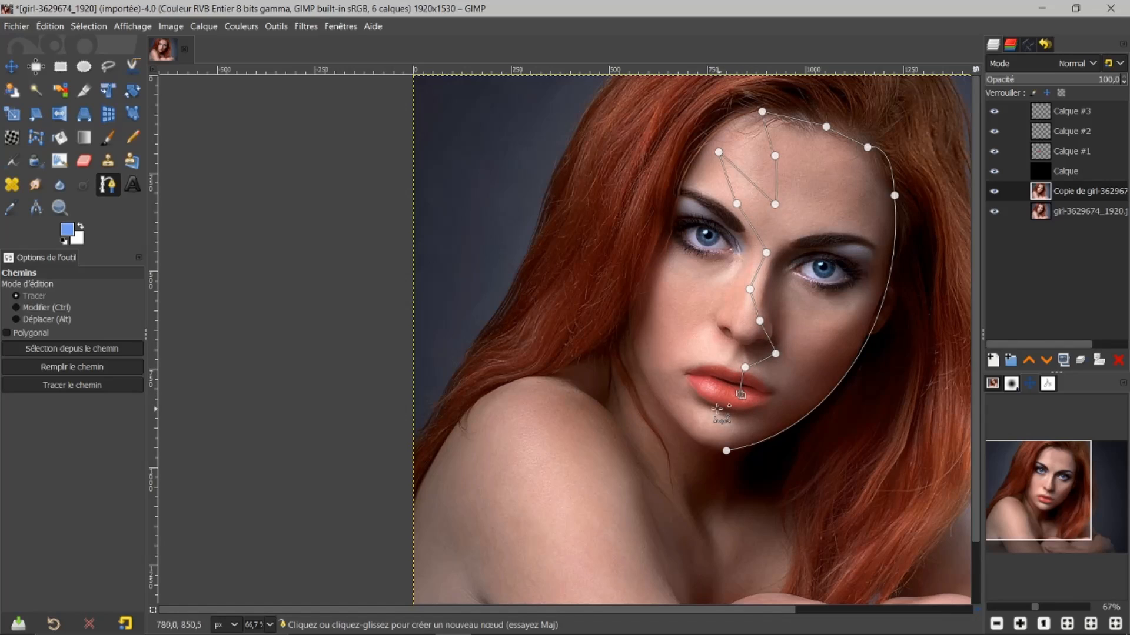
pyautogui.click(711, 407)
pyautogui.press('ctrl')
pyautogui.keyDown('ctrl'); pyautogui.click(726, 451); pyautogui.keyUp('ctrl')
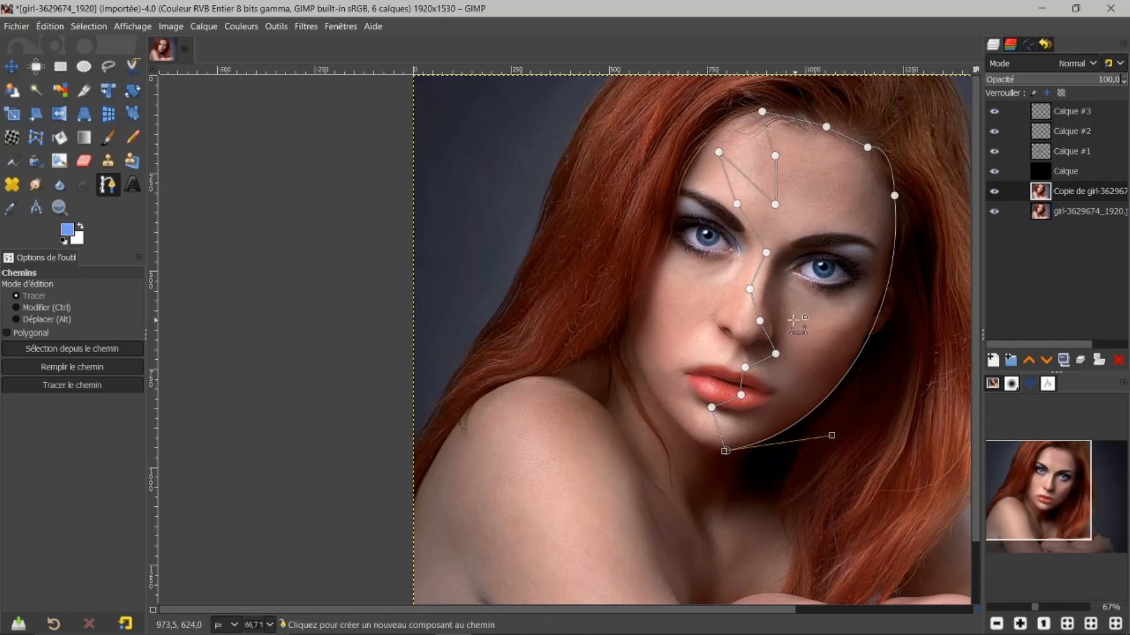
# - Delete the path node on the lower nose and insert a node on the curve along the outer cheek
pyautogui.click(760, 320)
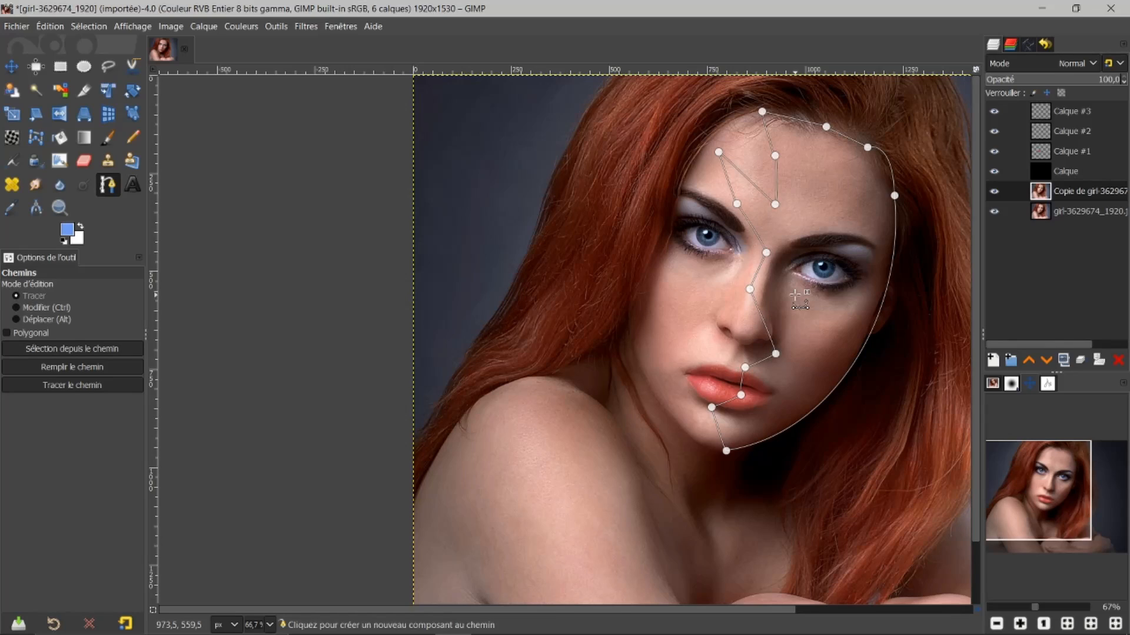
pyautogui.click(17, 308)
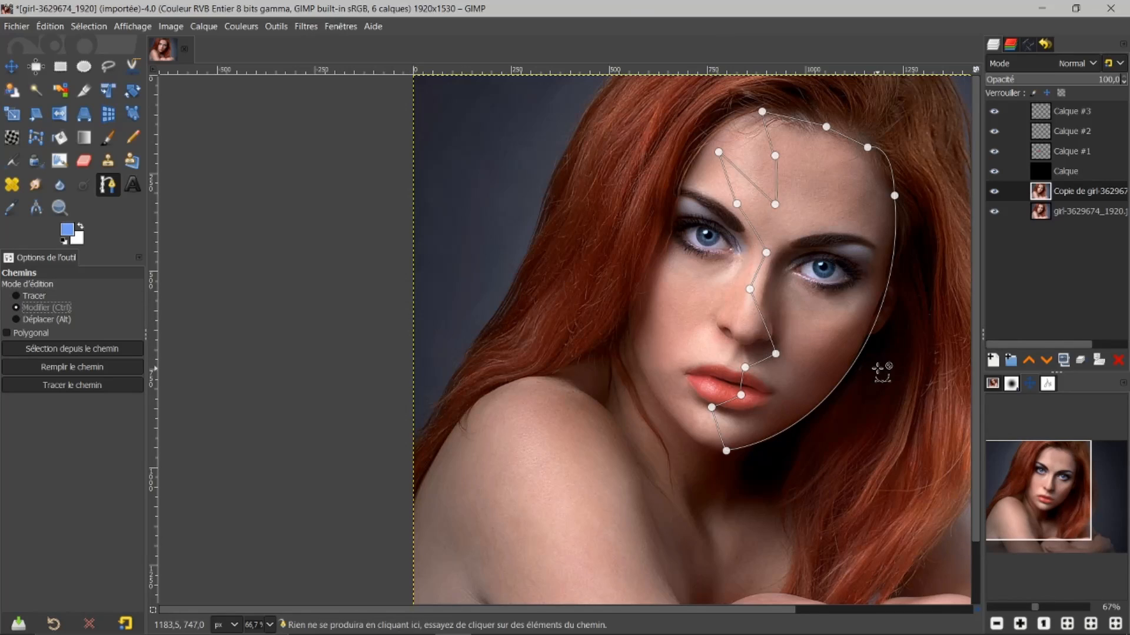
pyautogui.click(869, 335)
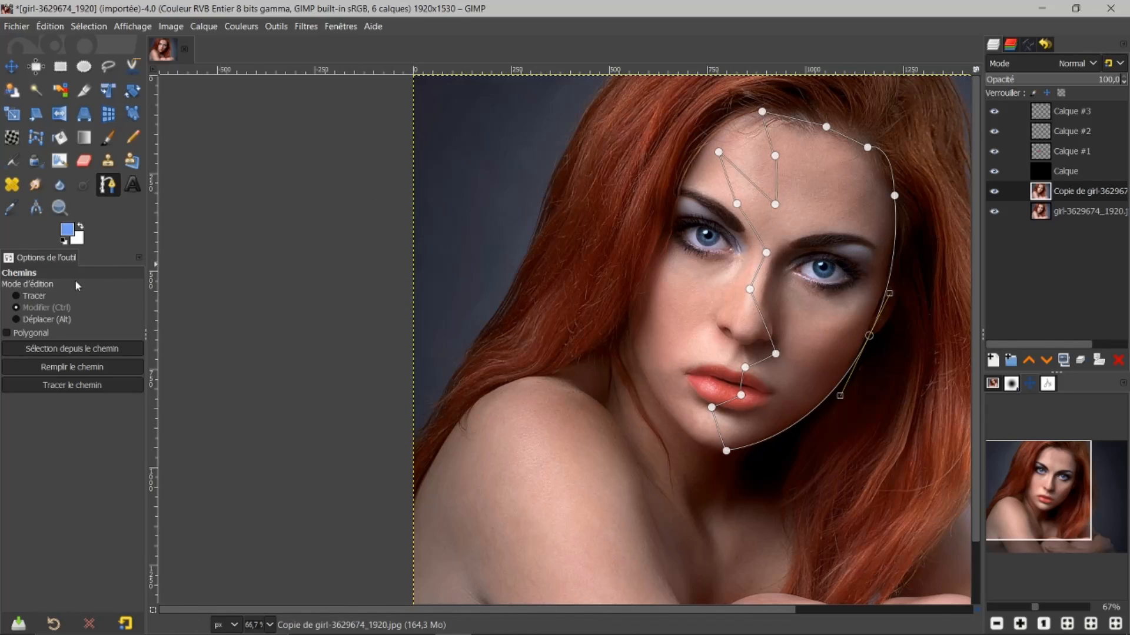
# - Move the outer cheek node slightly inward and adjust its lower handle to refit the curve to the jaw
pyautogui.click(35, 296)
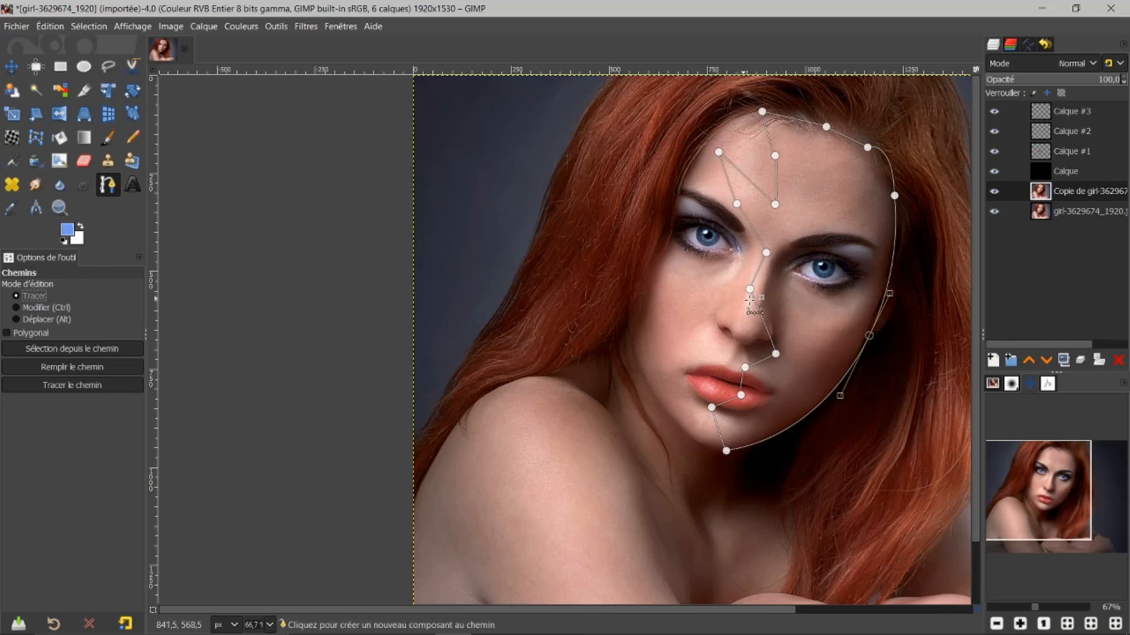
pyautogui.moveTo(870, 334); pyautogui.dragTo(861, 337)
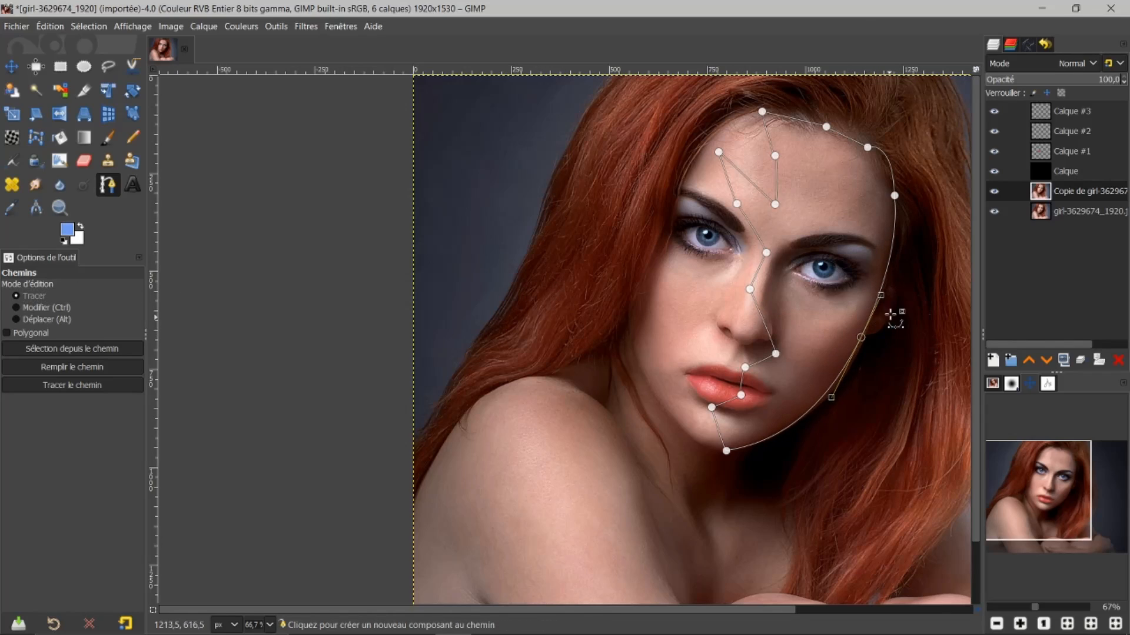
pyautogui.moveTo(829, 399); pyautogui.dragTo(839, 393)
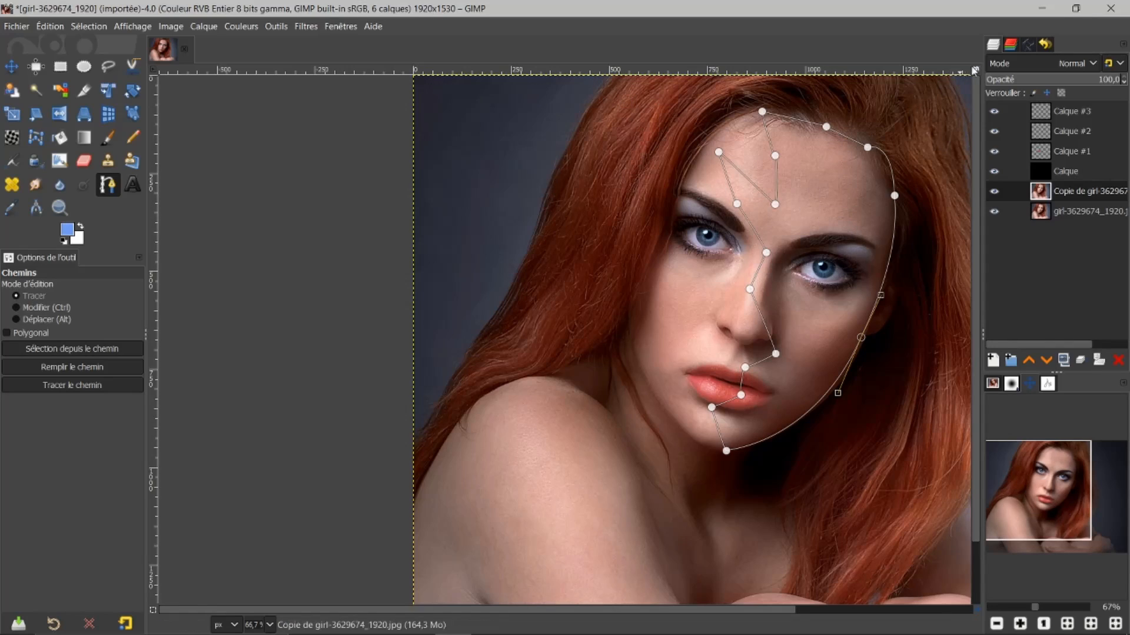
# - Delete the hand-drawn path Sans nom #1
pyautogui.click(1029, 45)
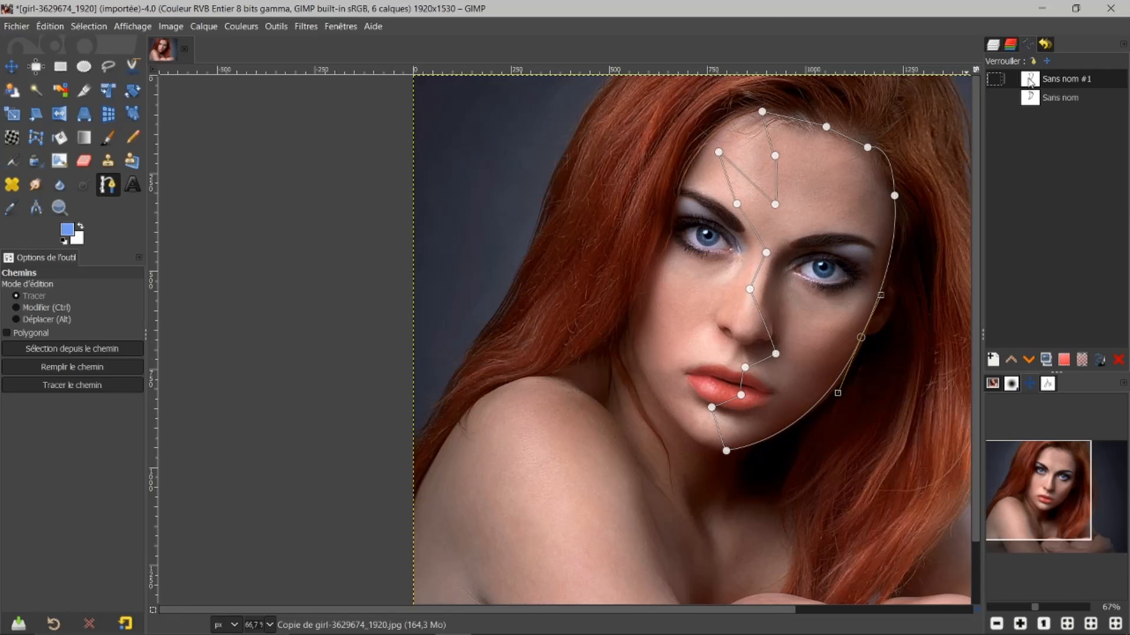
pyautogui.click(1119, 363)
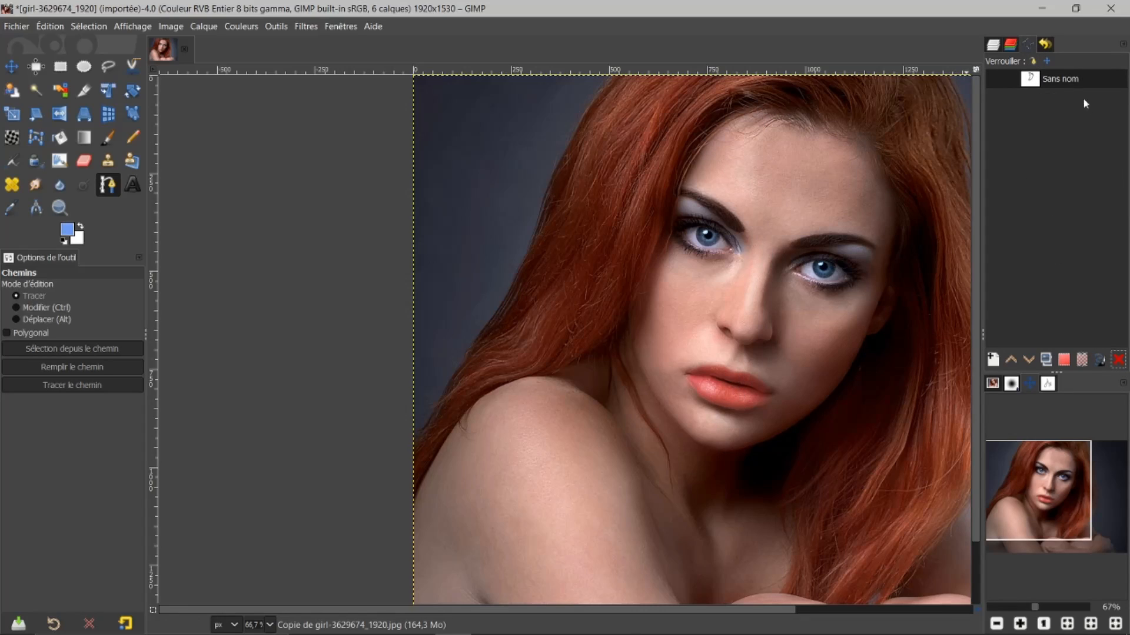
# - Display the imported Sans nom path over the whole face and convert it into a selection
pyautogui.click(1029, 80)
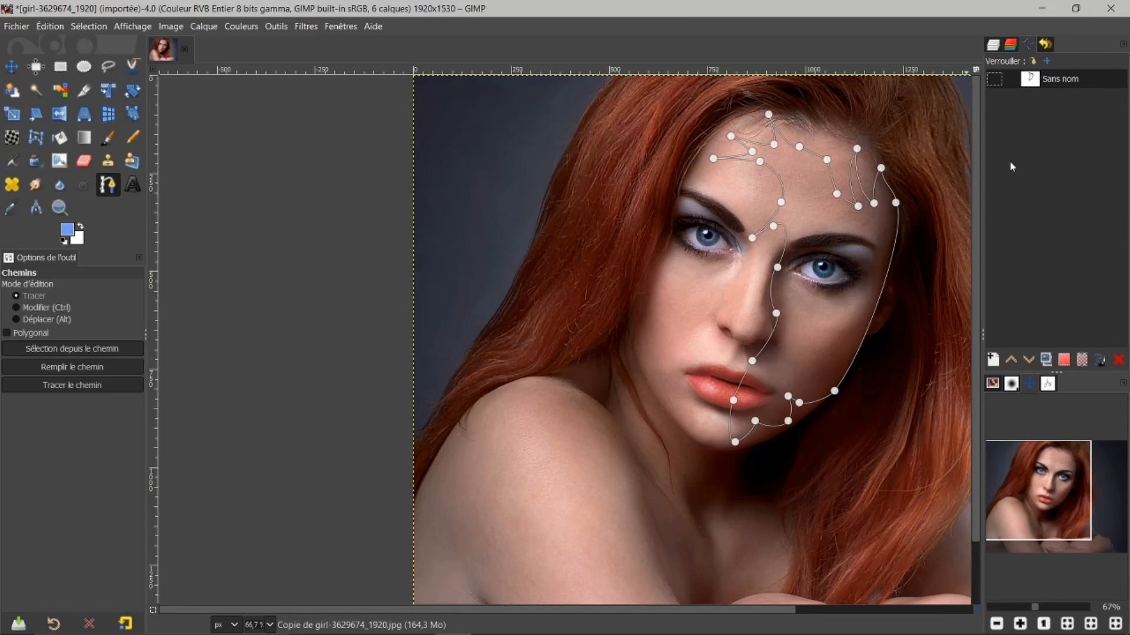
pyautogui.moveTo(677, 608); pyautogui.dragTo(781, 609)
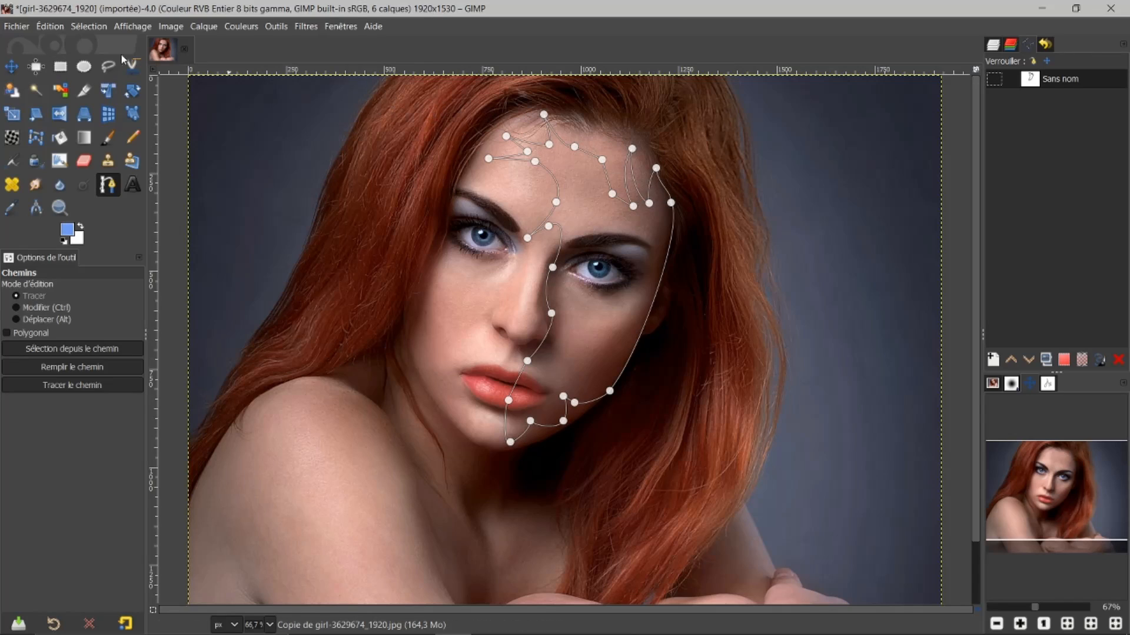
pyautogui.click(11, 66)
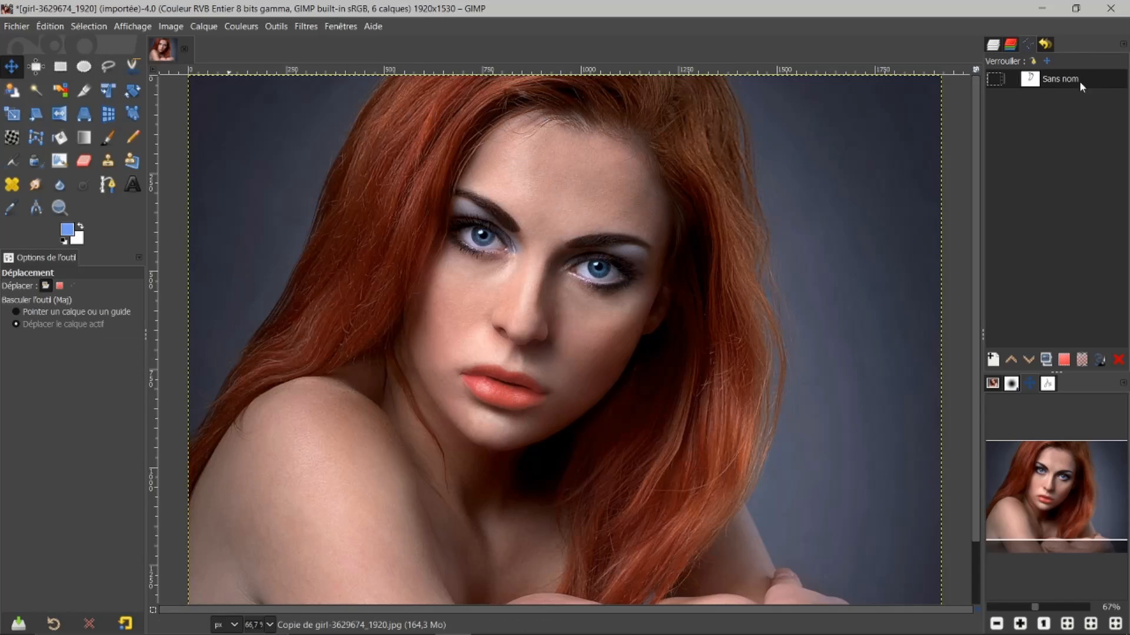
pyautogui.click(1064, 360)
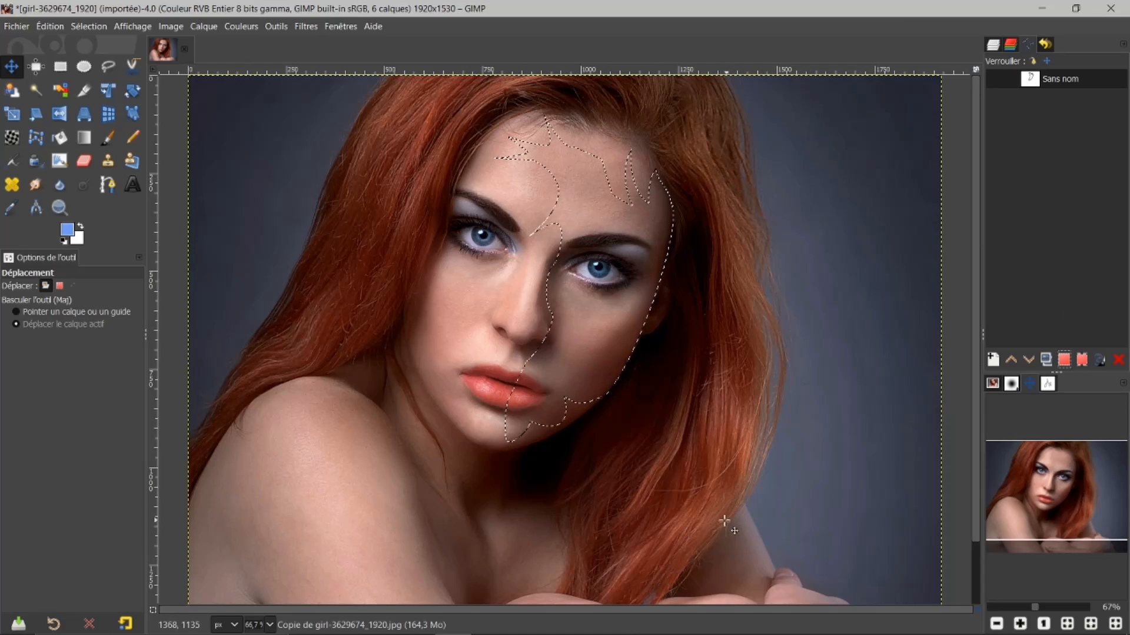
# - Delete the selected torn face area from the portrait copy layer, then clear the selection
pyautogui.click(993, 45)
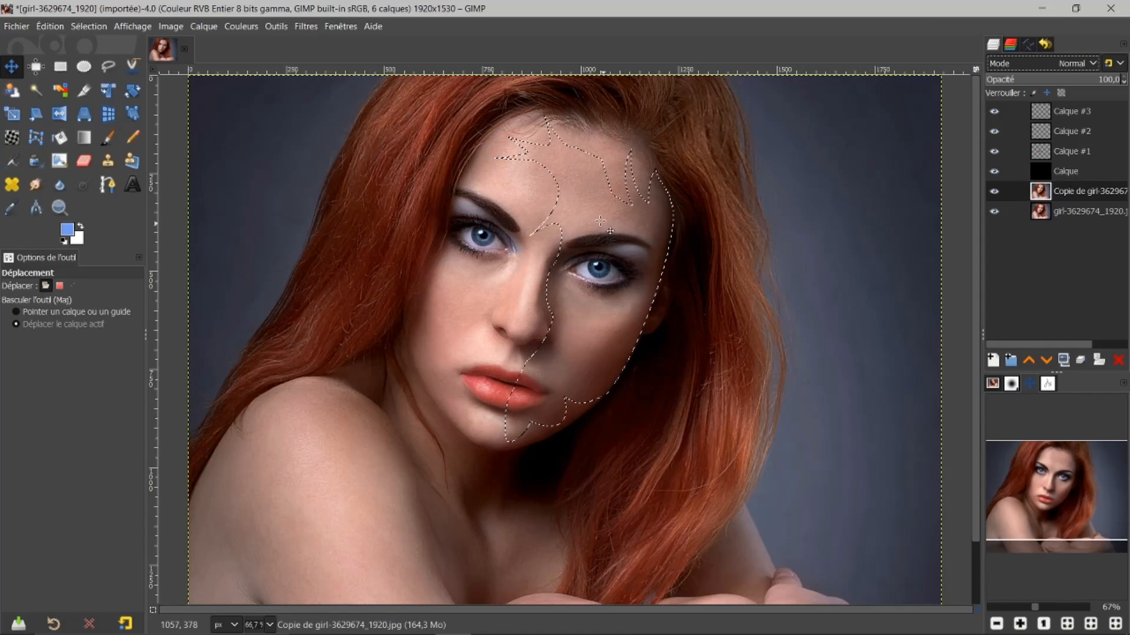
pyautogui.click(1042, 198)
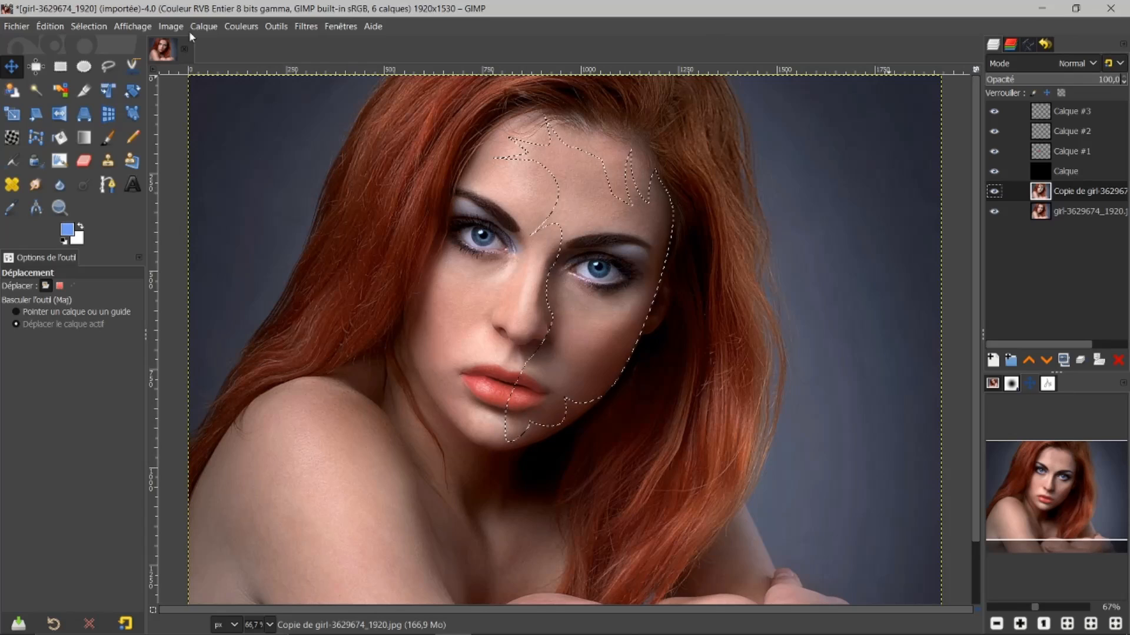
pyautogui.click(80, 29)
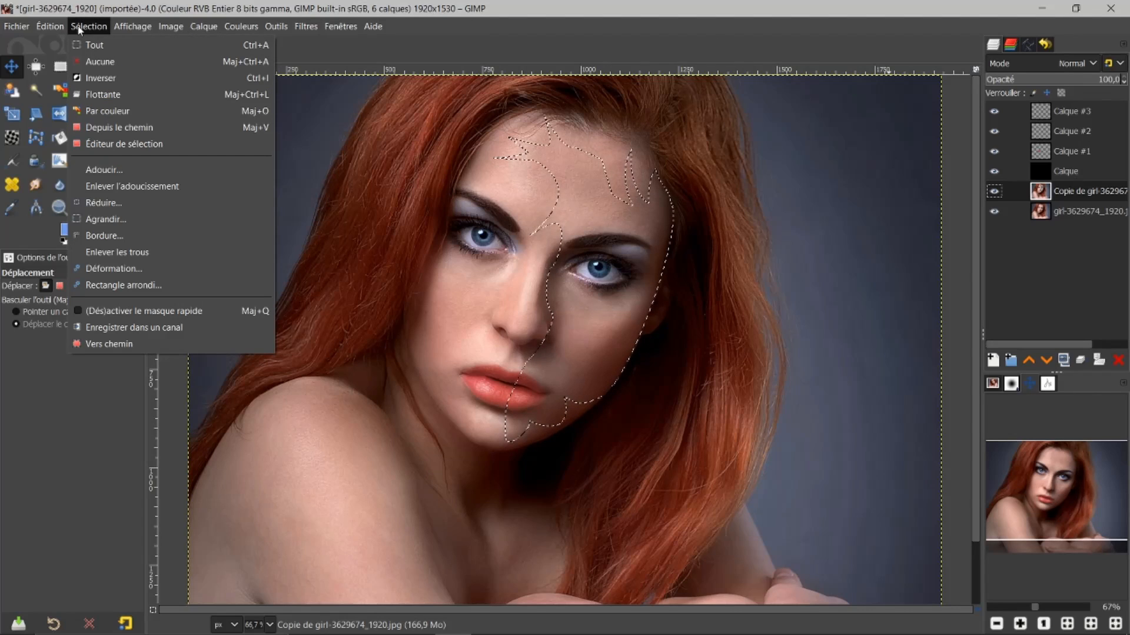
pyautogui.click(84, 59)
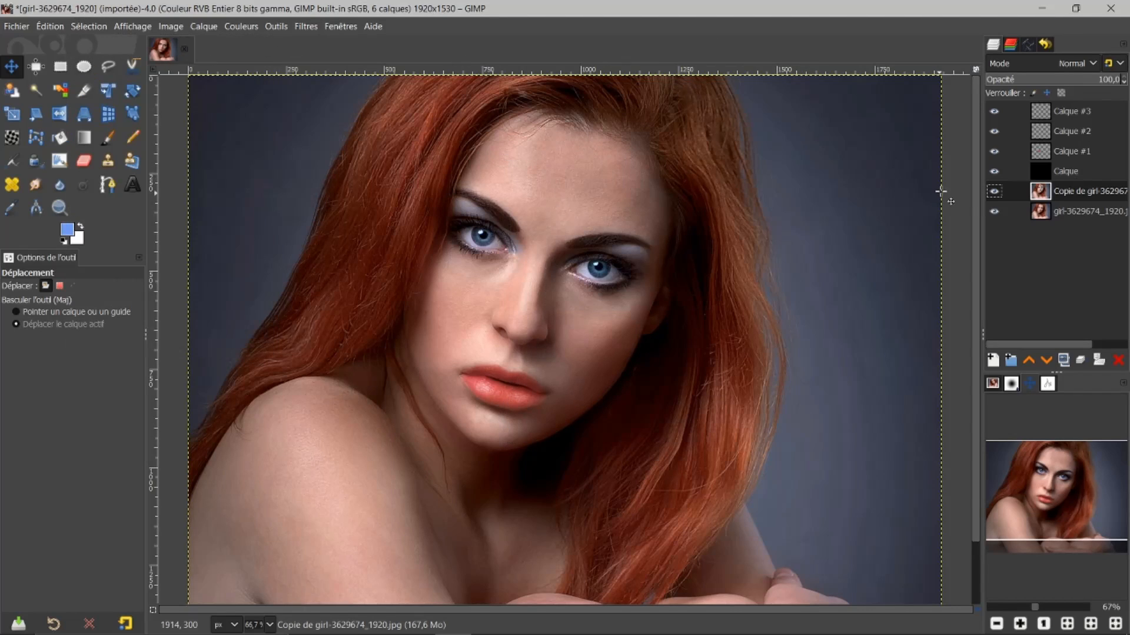
# - Isolate the portrait copy layer to inspect the cut-out area of the face, then show all layers again
pyautogui.keyDown('shift'); pyautogui.click(994, 191); pyautogui.keyUp('shift')
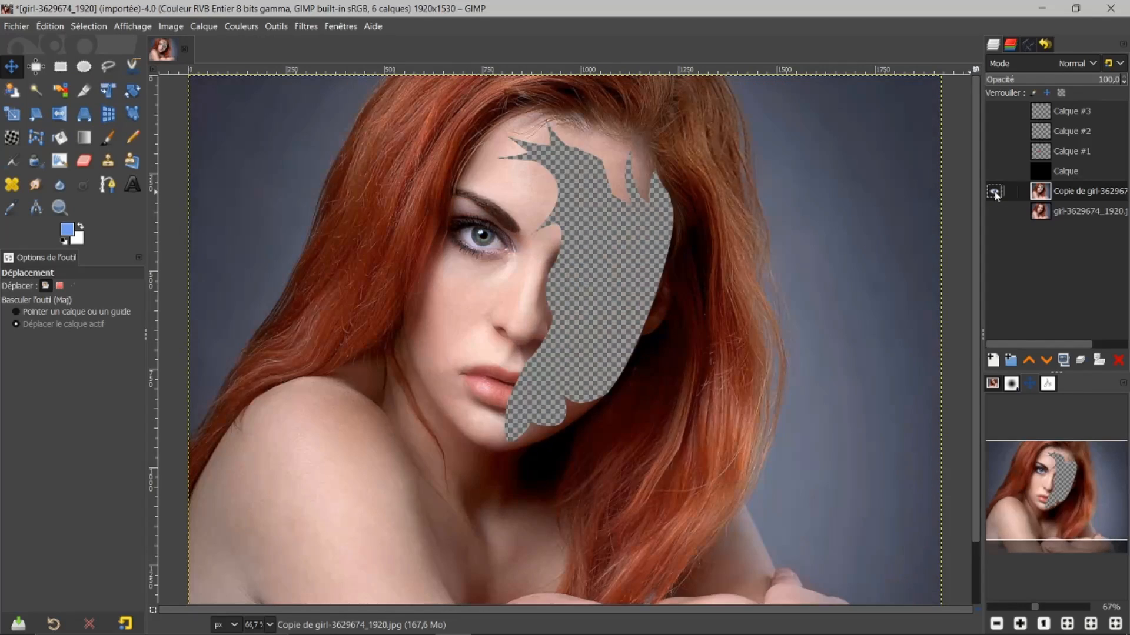
pyautogui.keyDown('shift'); pyautogui.click(994, 193); pyautogui.keyUp('shift')
pyautogui.keyDown('shift'); pyautogui.click(994, 193); pyautogui.keyUp('shift')
pyautogui.keyDown('shift'); pyautogui.click(994, 193); pyautogui.keyUp('shift')
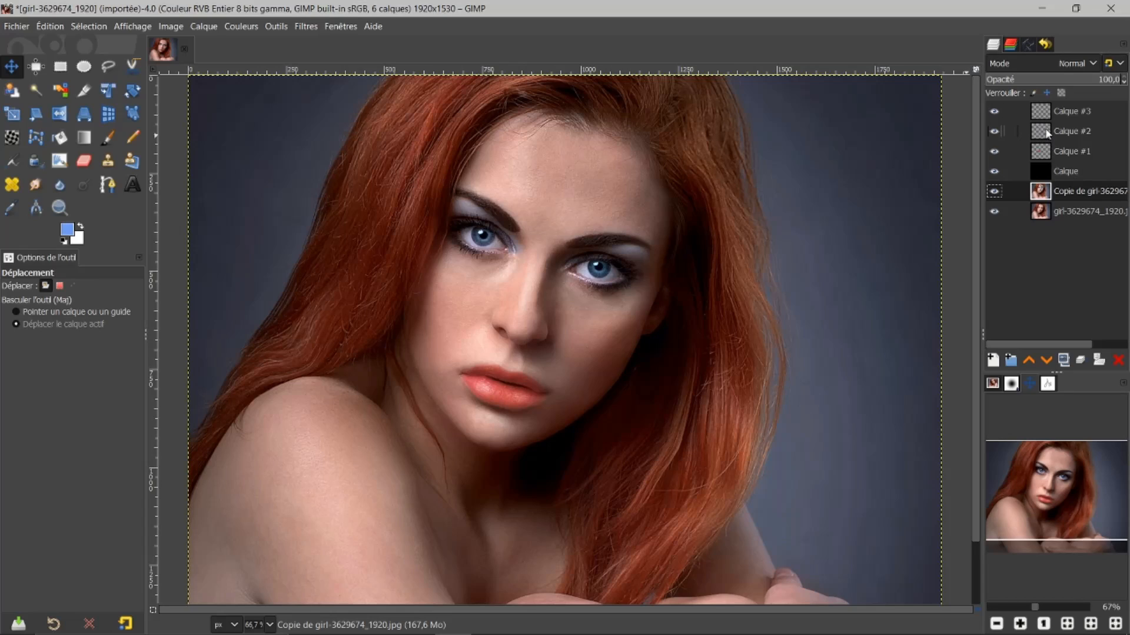
pyautogui.keyDown('shift'); pyautogui.click(995, 191); pyautogui.keyUp('shift')
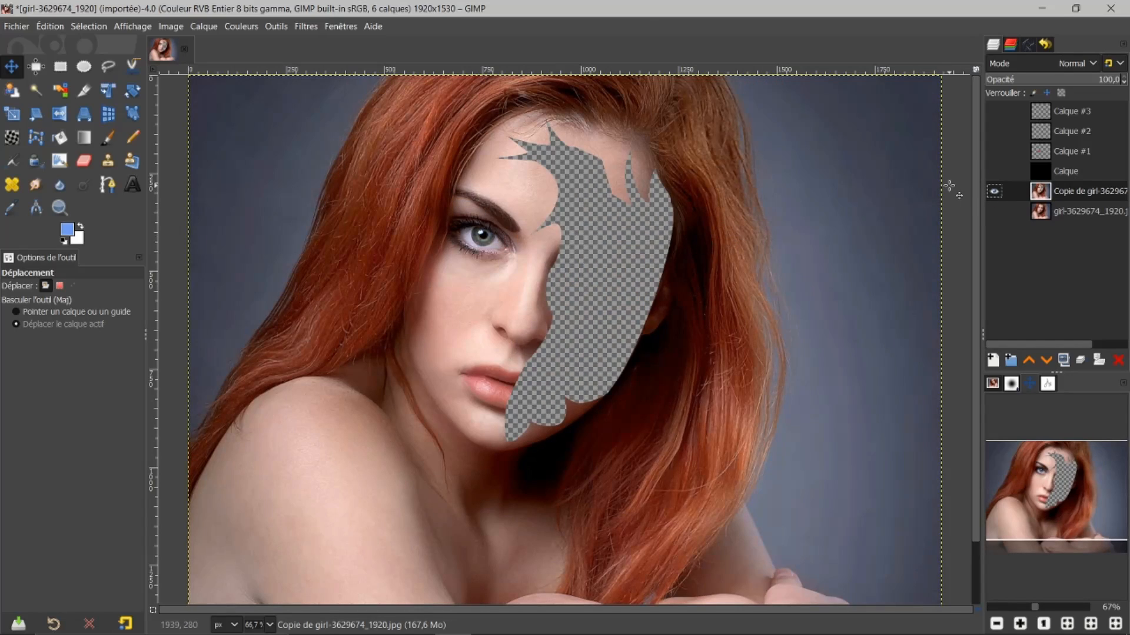
pyautogui.keyDown('shift'); pyautogui.click(994, 192); pyautogui.keyUp('shift')
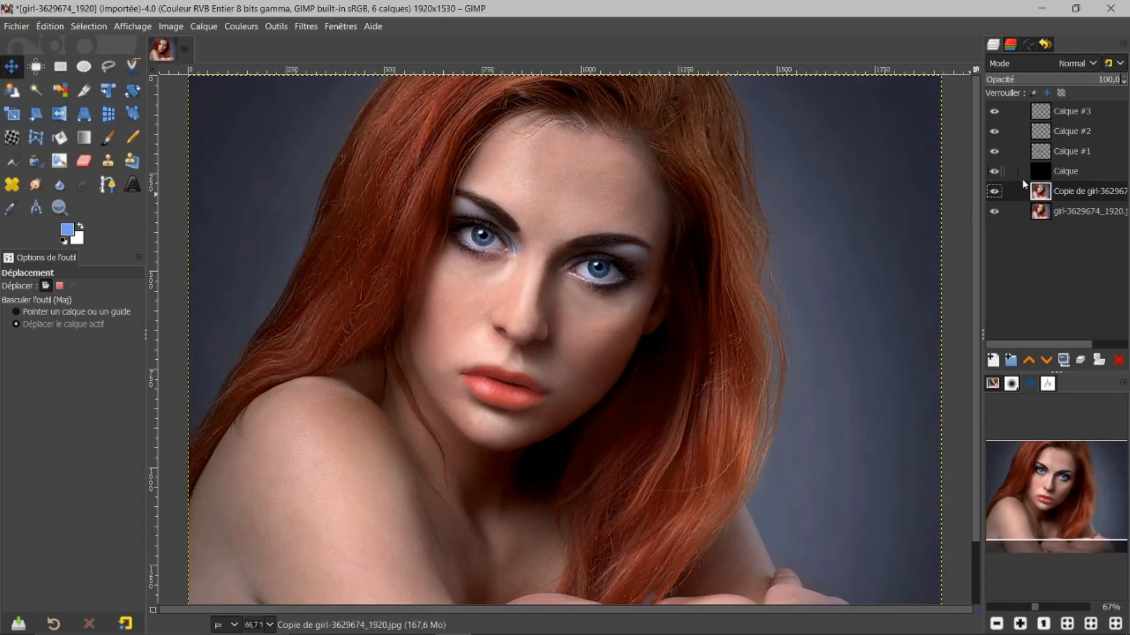
# - Create a layer group above Calque #3 and move Calque #3, Calque #2, Calque #1, Calque and the portrait copy into it, keeping their order
pyautogui.click(1041, 112)
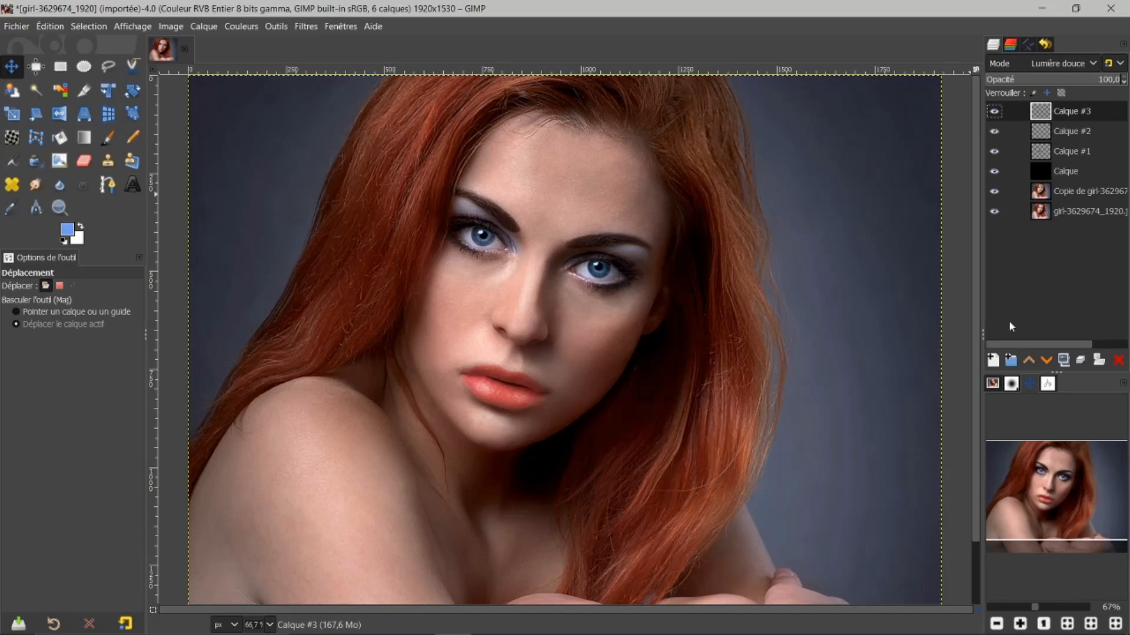
pyautogui.click(1012, 362)
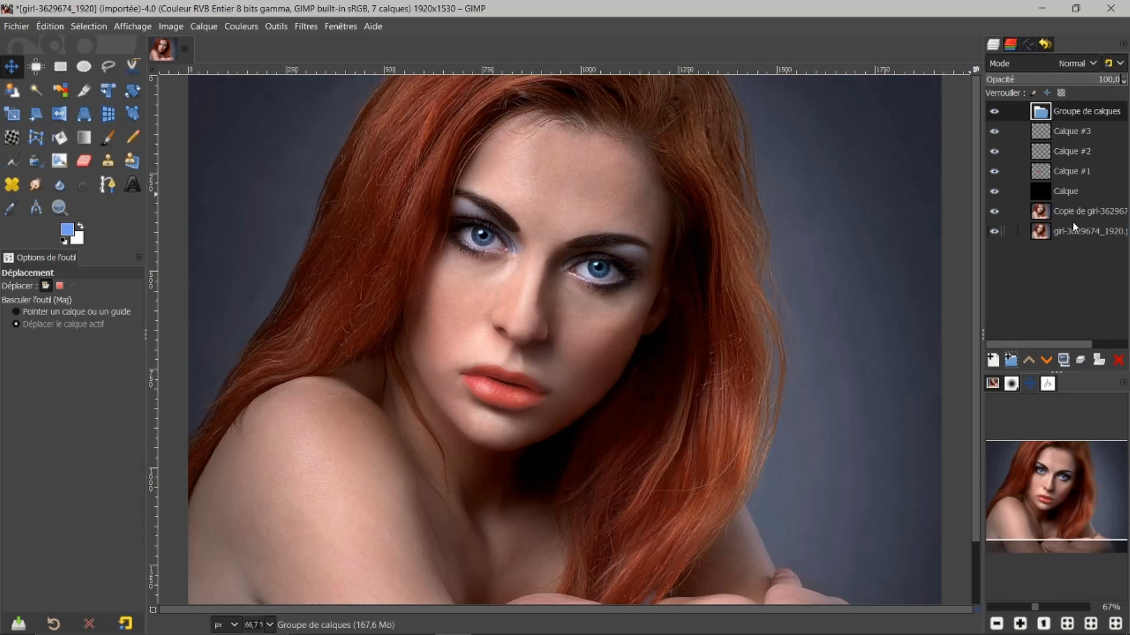
pyautogui.click(994, 132)
pyautogui.moveTo(1044, 134); pyautogui.dragTo(1042, 115)
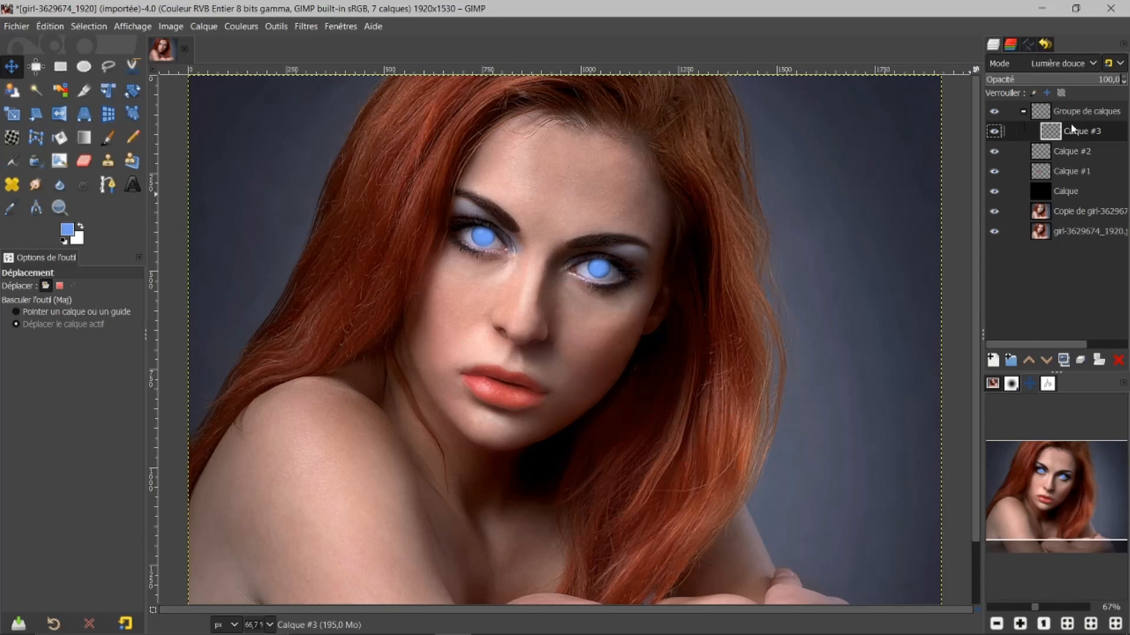
pyautogui.moveTo(1041, 156)
pyautogui.mouseDown()
pyautogui.moveTo(1056, 138)
pyautogui.moveTo(1068, 144)
pyautogui.moveTo(1046, 173)
pyautogui.moveTo(1073, 165)
pyautogui.moveTo(1040, 187)
pyautogui.mouseUp()
pyautogui.moveTo(1059, 188); pyautogui.dragTo(1049, 175)
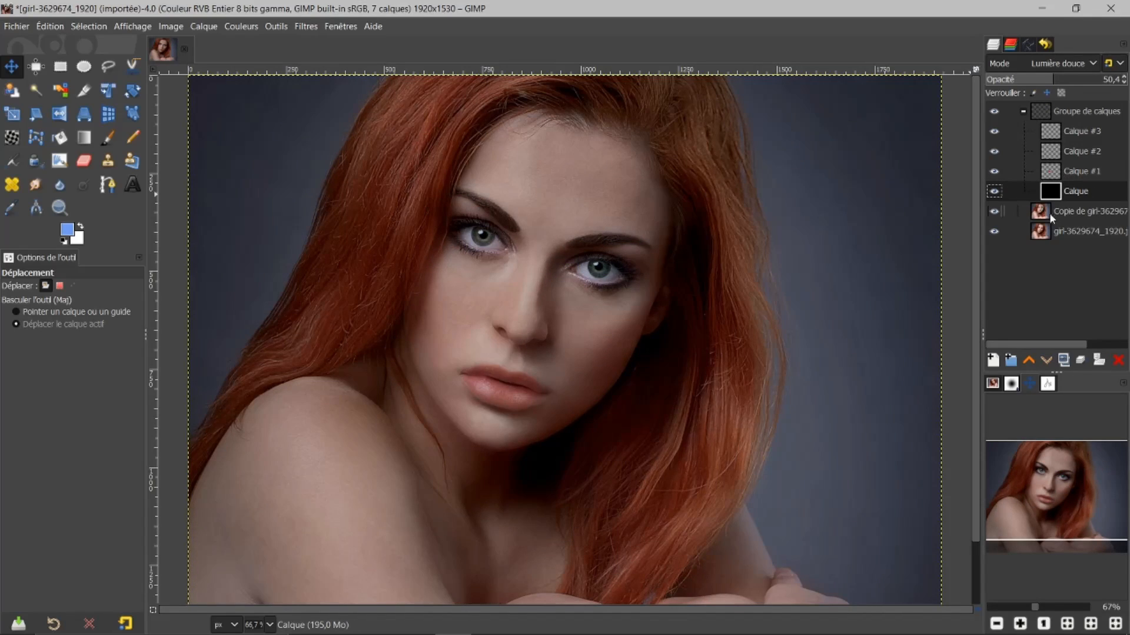
pyautogui.moveTo(1050, 213)
pyautogui.mouseDown()
pyautogui.moveTo(1040, 213)
pyautogui.moveTo(1059, 193)
pyautogui.mouseUp()
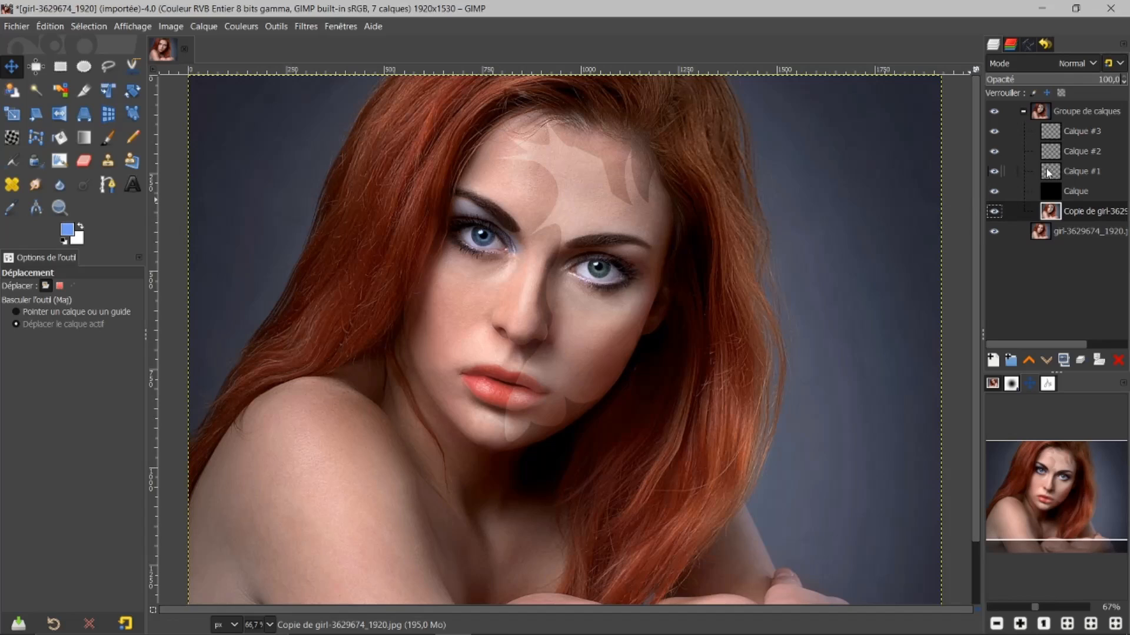
# - Collapse the layer group, hide and show it to compare the made-up face with the original portrait, and expand it again
pyautogui.click(1023, 112)
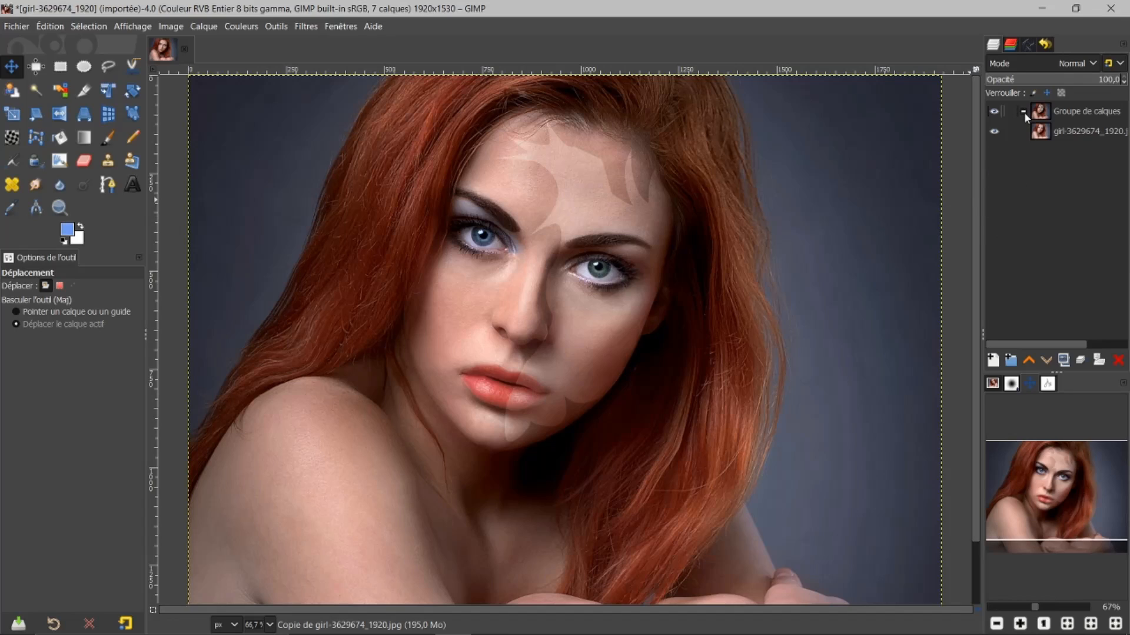
pyautogui.click(994, 110)
pyautogui.click(994, 111)
pyautogui.click(994, 112)
pyautogui.click(994, 111)
pyautogui.click(1022, 112)
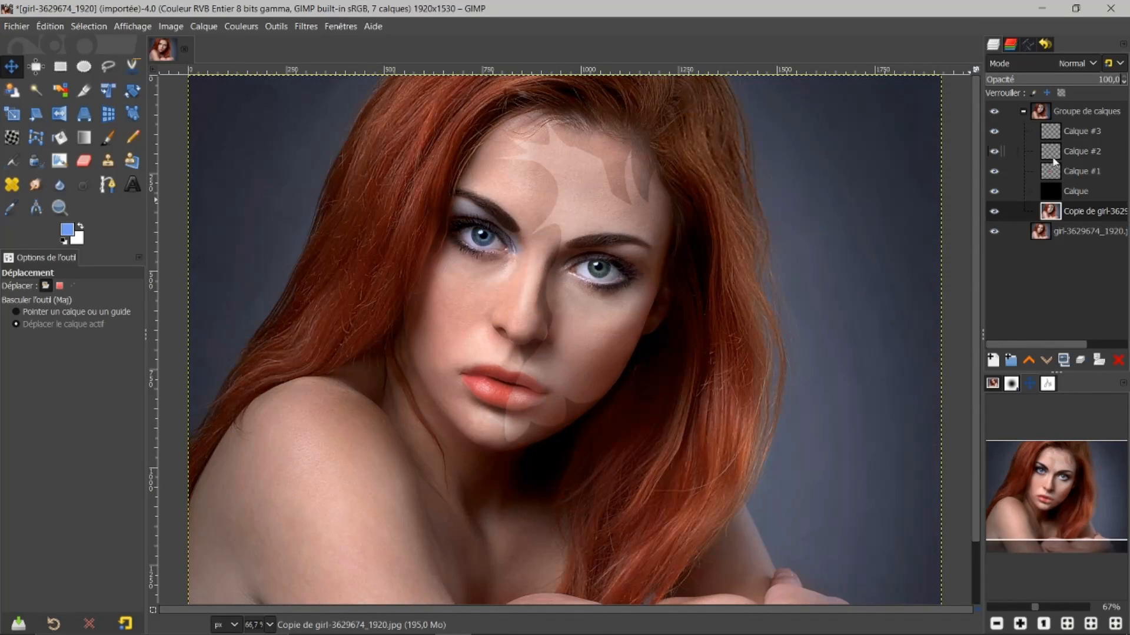